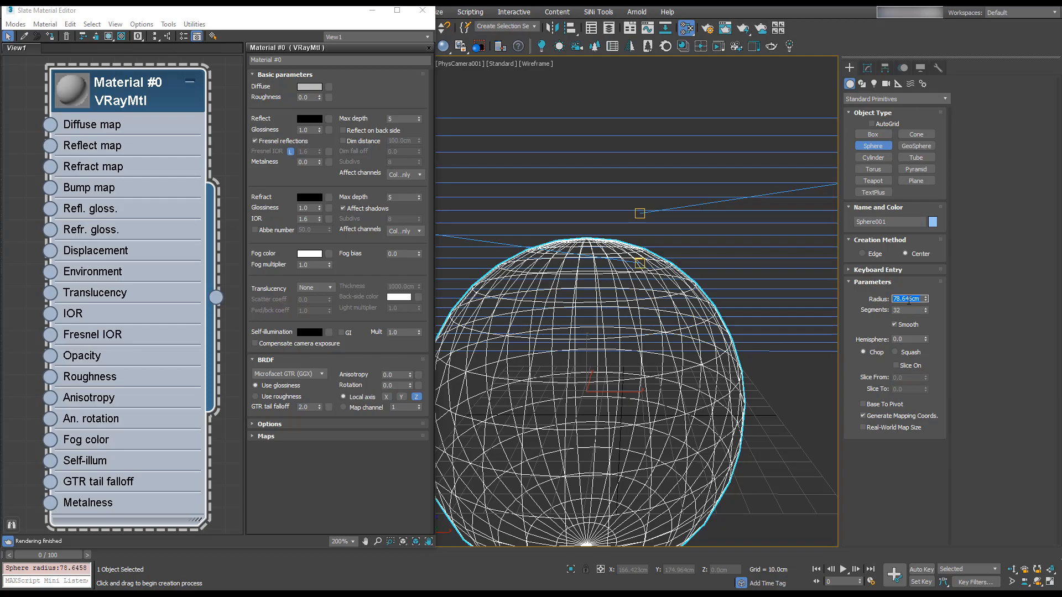
- Move the sphere to about X 0.8, Y -0.2 and Z 70 cm, positioning it above the grid in camera view
right_click(579, 358)
right_click(608, 368)
click(619, 380)
drag(584, 358, 598, 239)
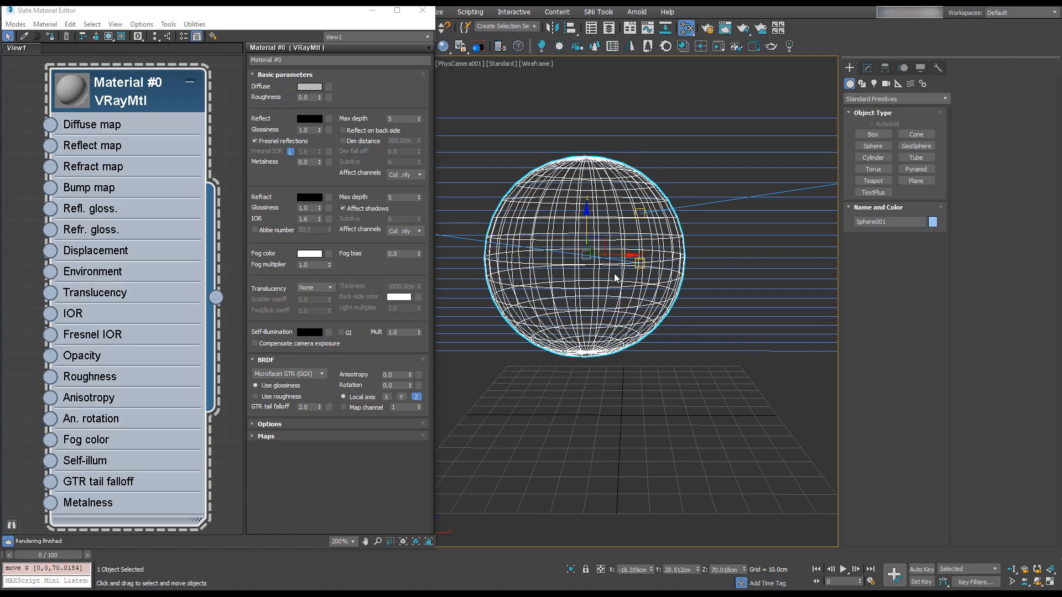
key(t)
drag(623, 256, 644, 287)
key(c)
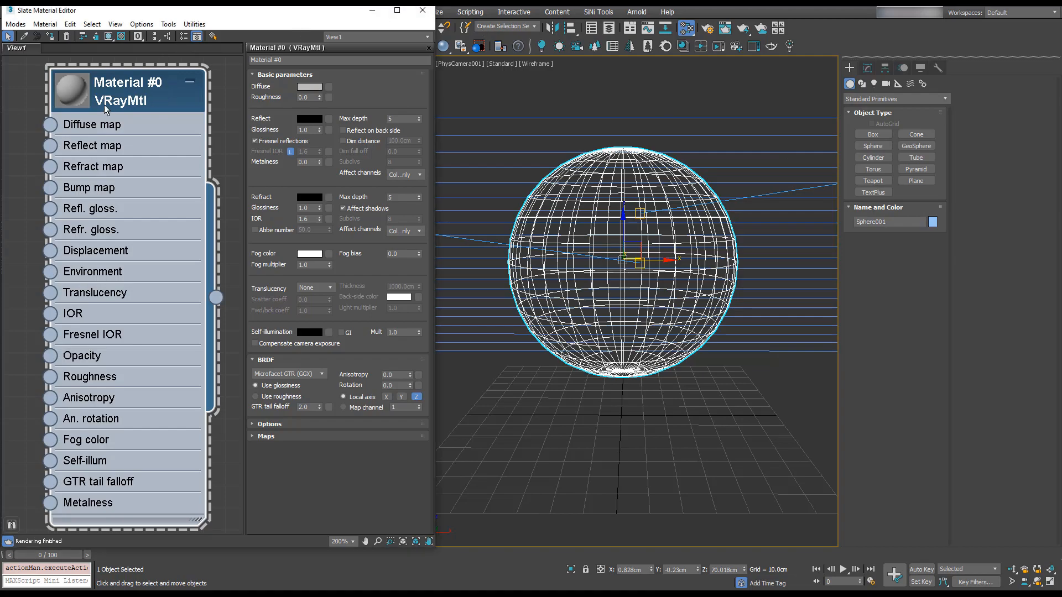
- Rename the VRayMtl material as Chrome
drag(303, 60, 219, 66)
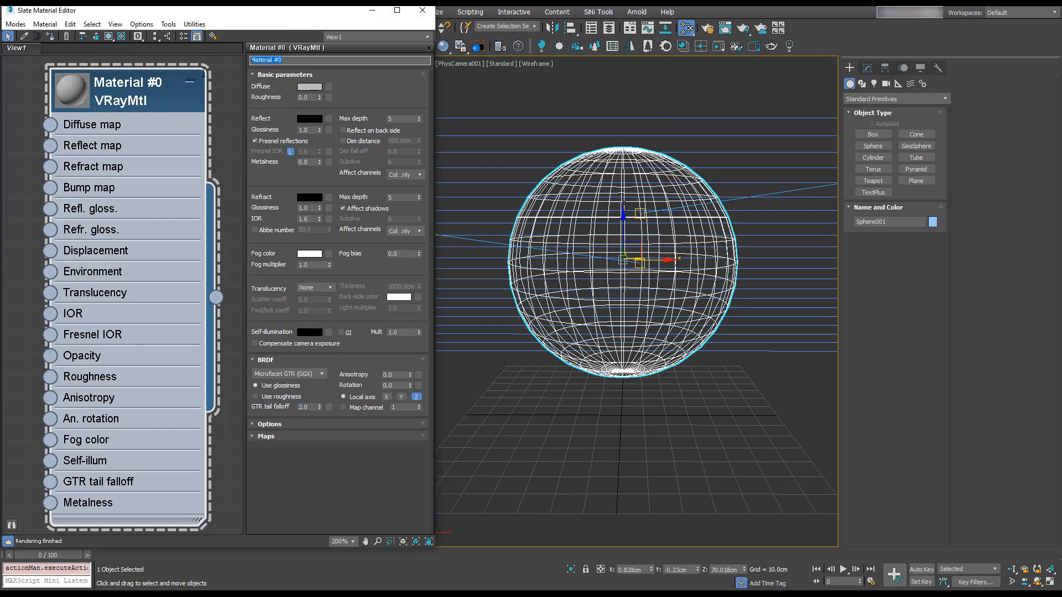
text(Chrome)
key(Return)
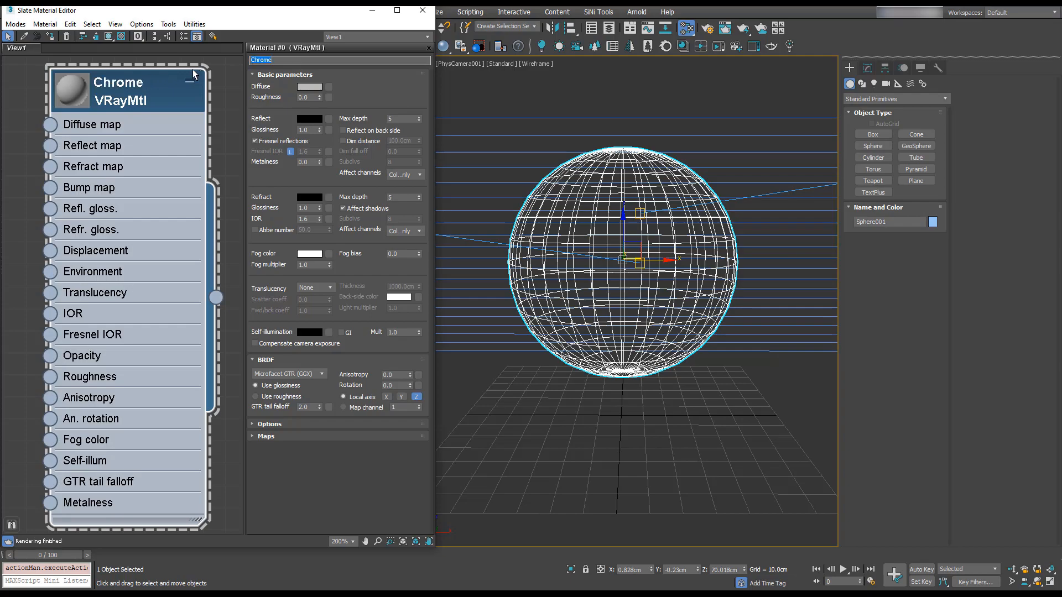
- Enlarge the Chrome node's preview with a checkered background and collapse the node's map slots
double_click(75, 91)
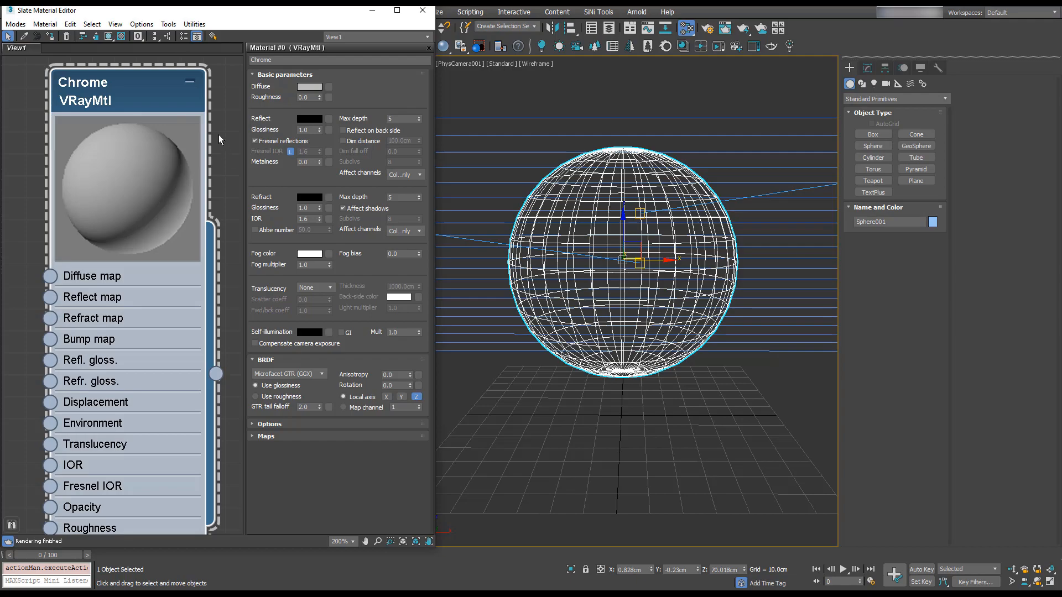
click(189, 81)
click(192, 82)
click(189, 83)
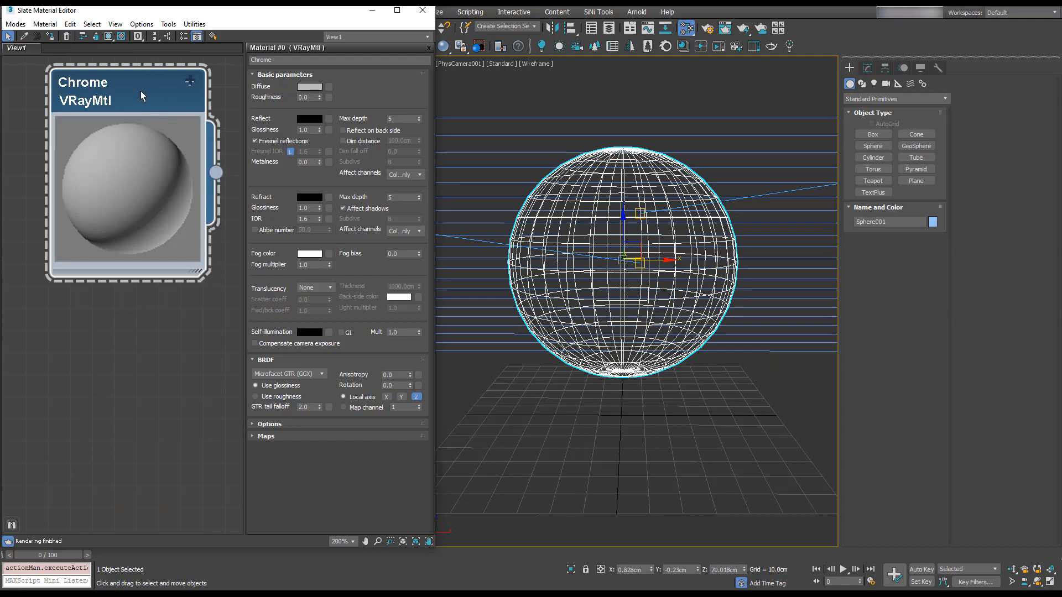
click(122, 37)
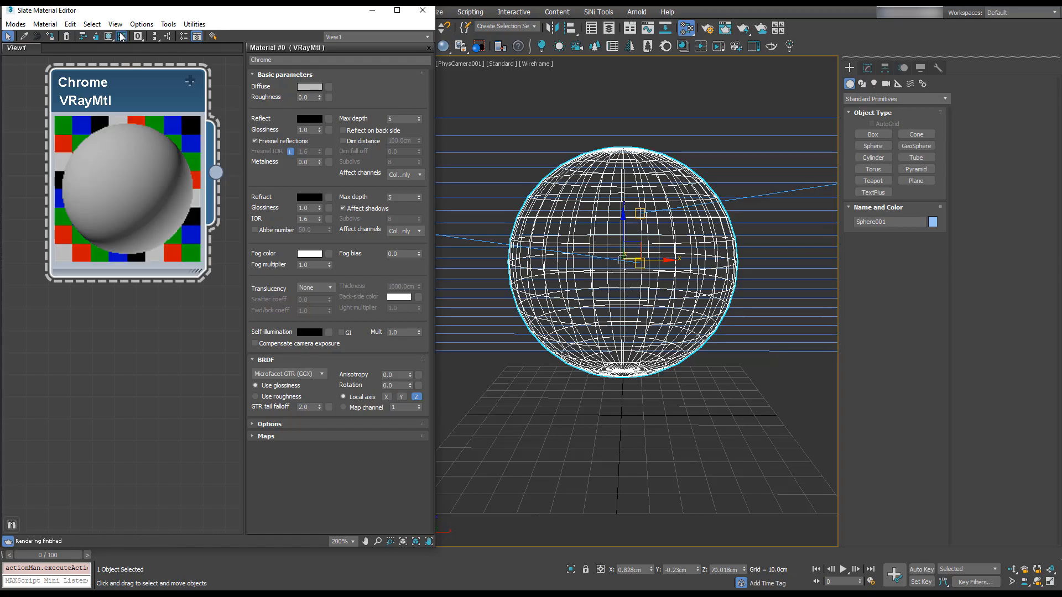
- Try a light grey reflection color with value 174 on the Chrome material and set it back to black
click(315, 119)
click(319, 124)
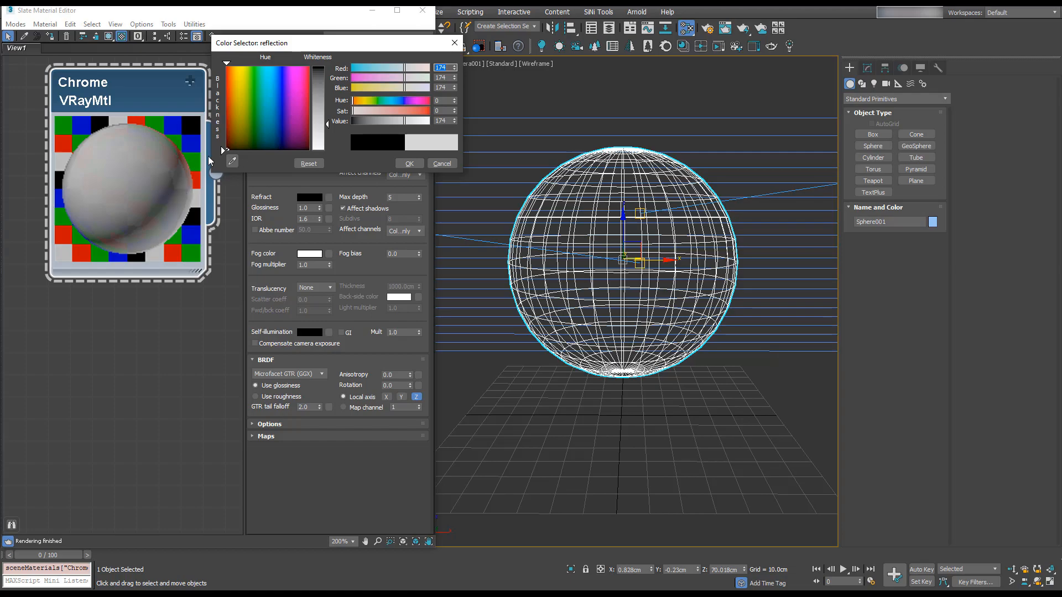
key(Return)
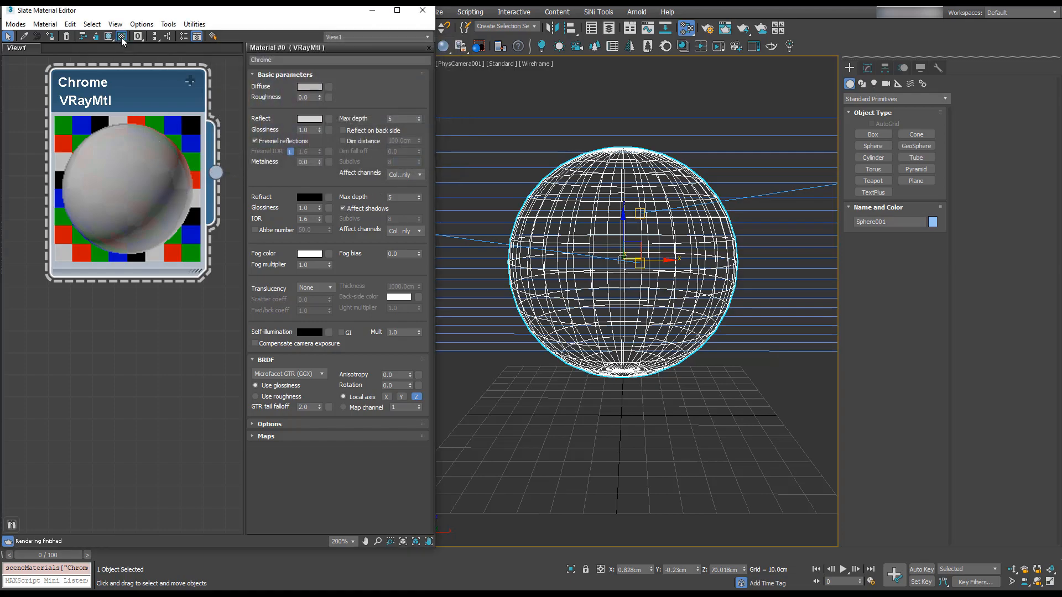
click(122, 37)
click(122, 37)
click(317, 120)
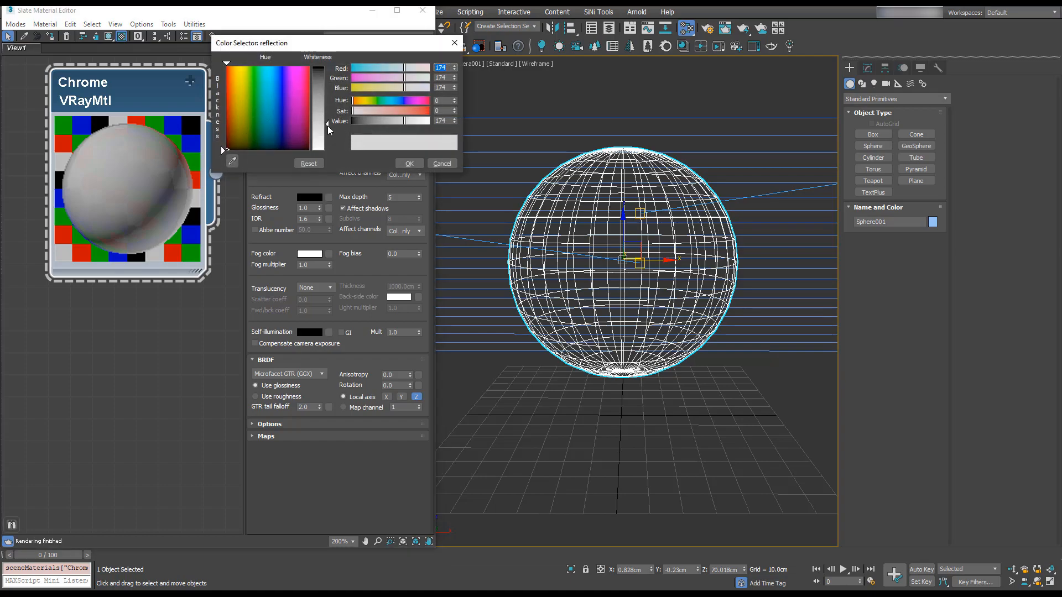
click(409, 164)
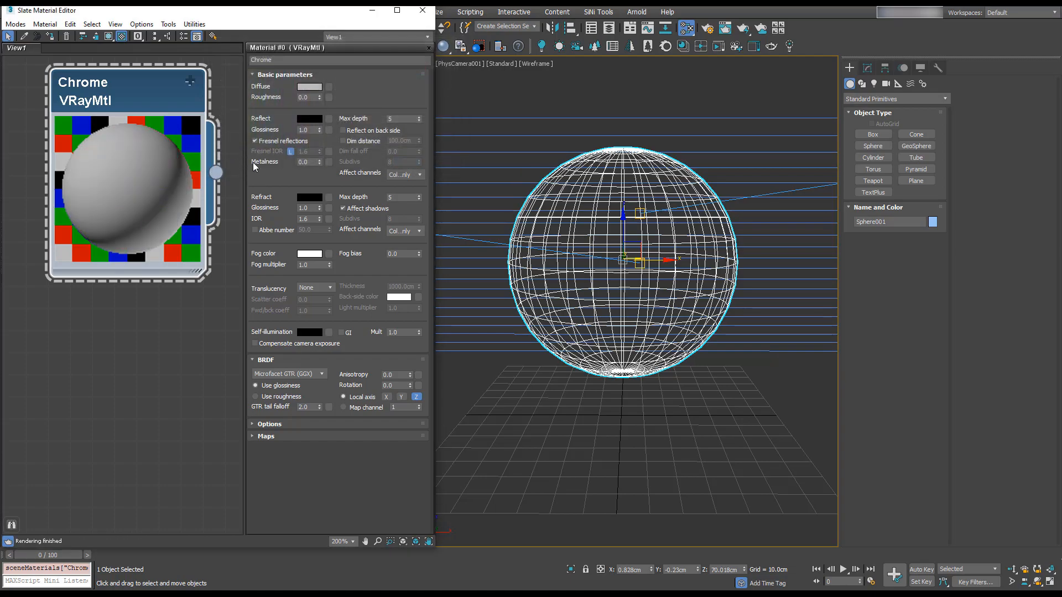
- Set the Chrome material's diffuse color to a near-black grey with value 3
click(309, 87)
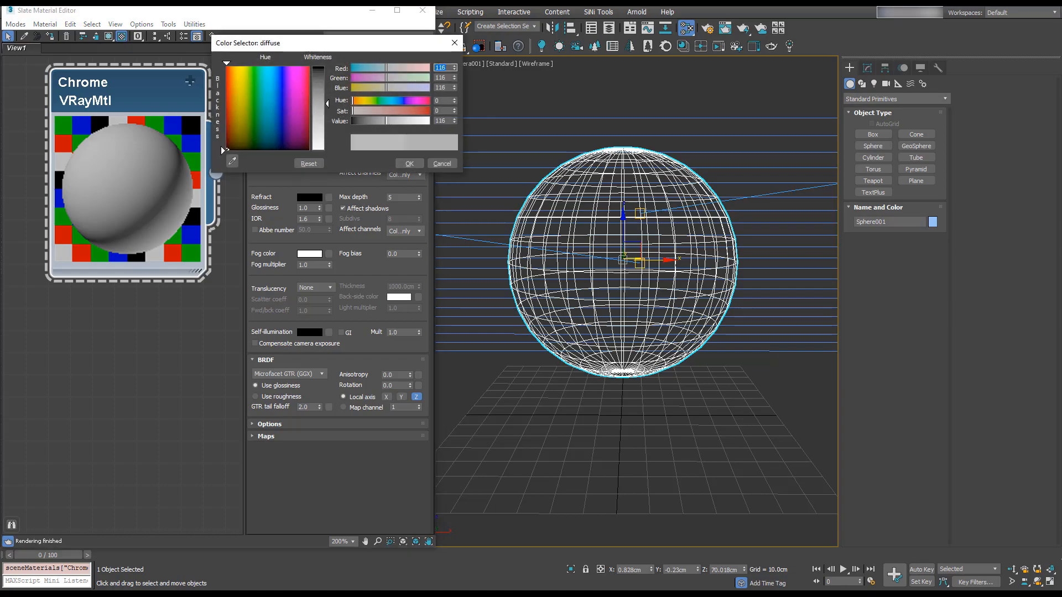
drag(321, 69, 321, 67)
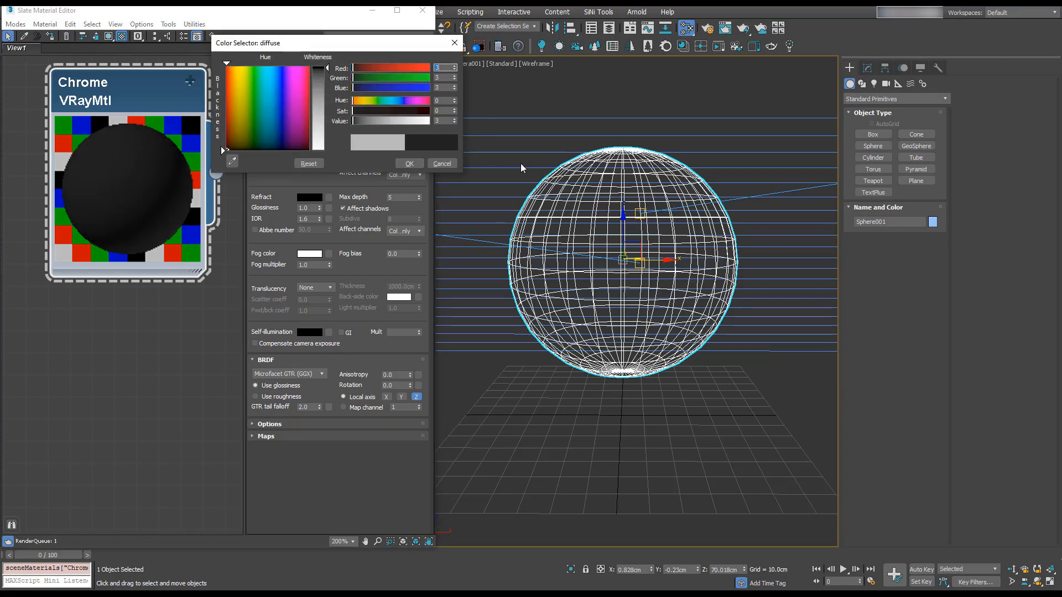
click(409, 163)
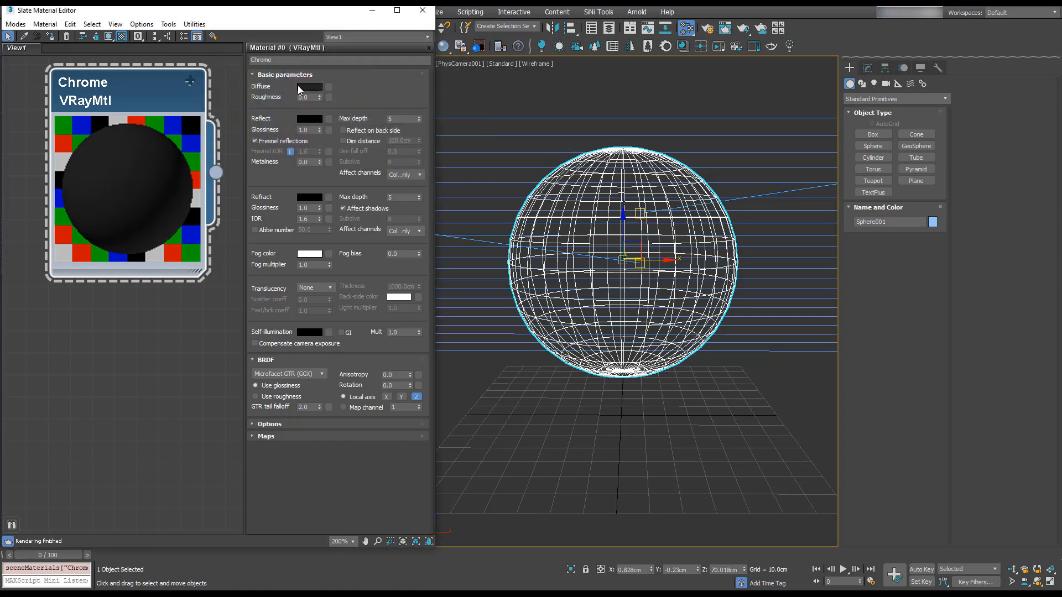
- Try lighter diffuse shades on the Chrome material and return the diffuse color to value 3
click(307, 89)
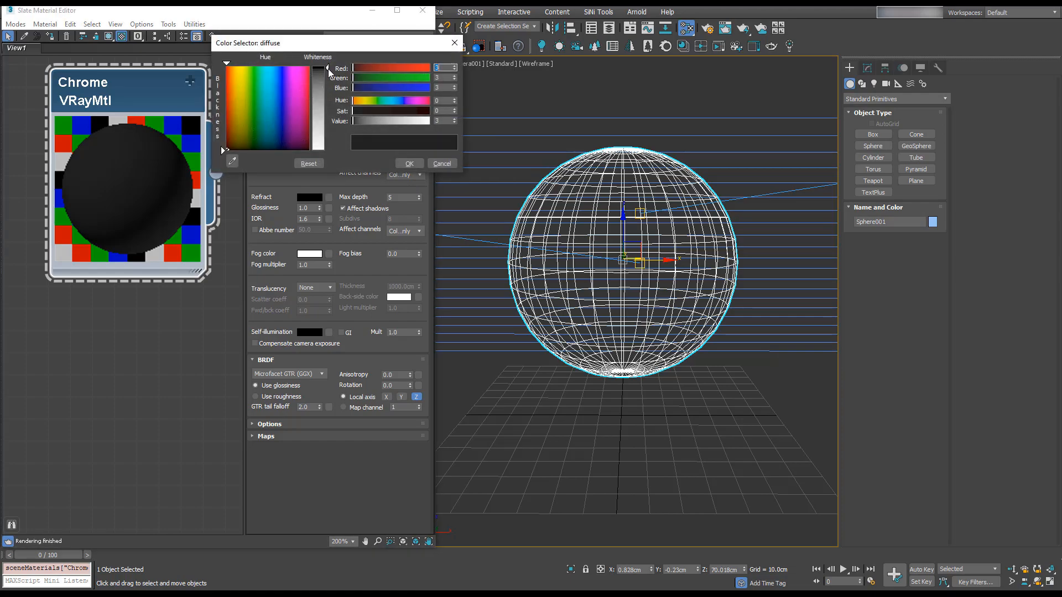
click(220, 146)
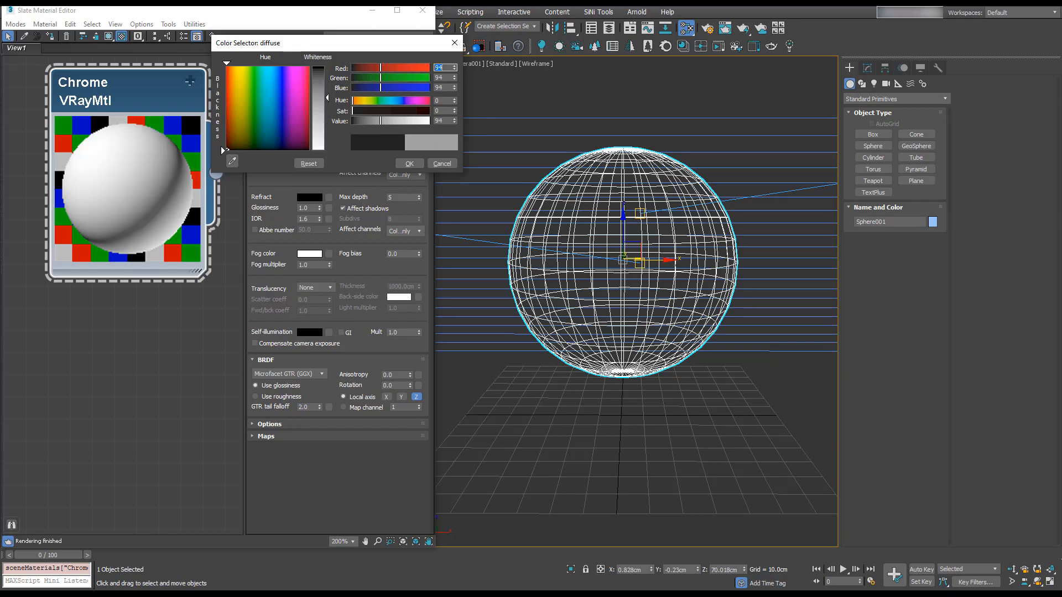
drag(327, 67, 327, 68)
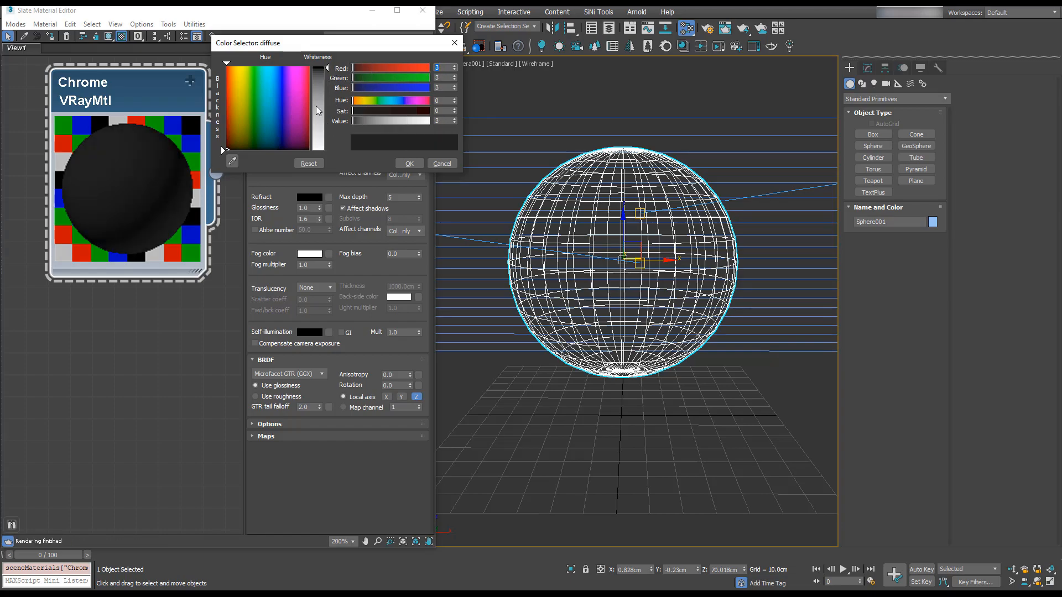
click(410, 163)
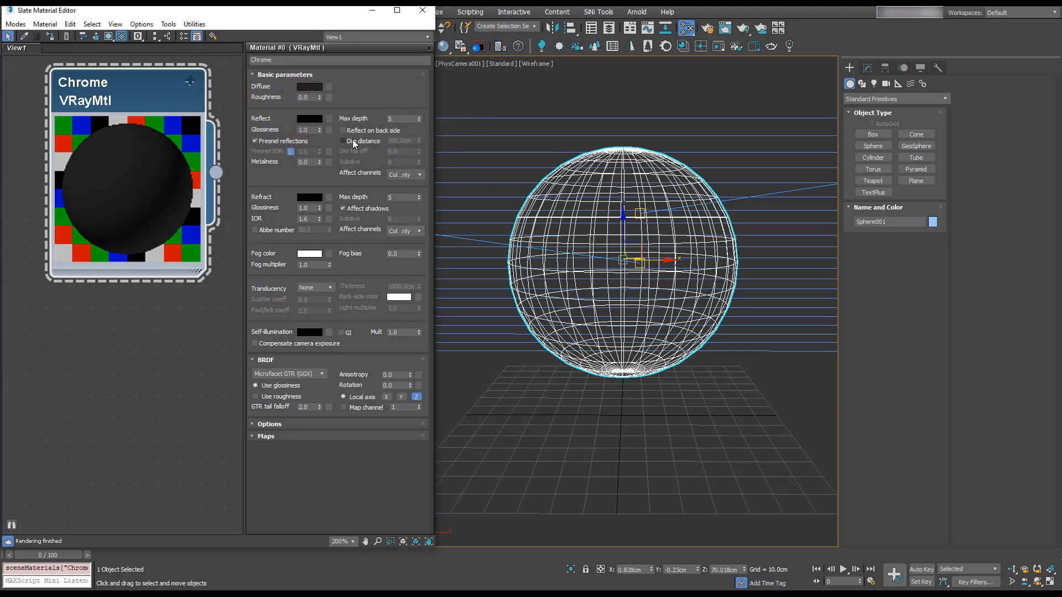
- Set the Chrome material's reflection color to near-white with value 252
click(310, 121)
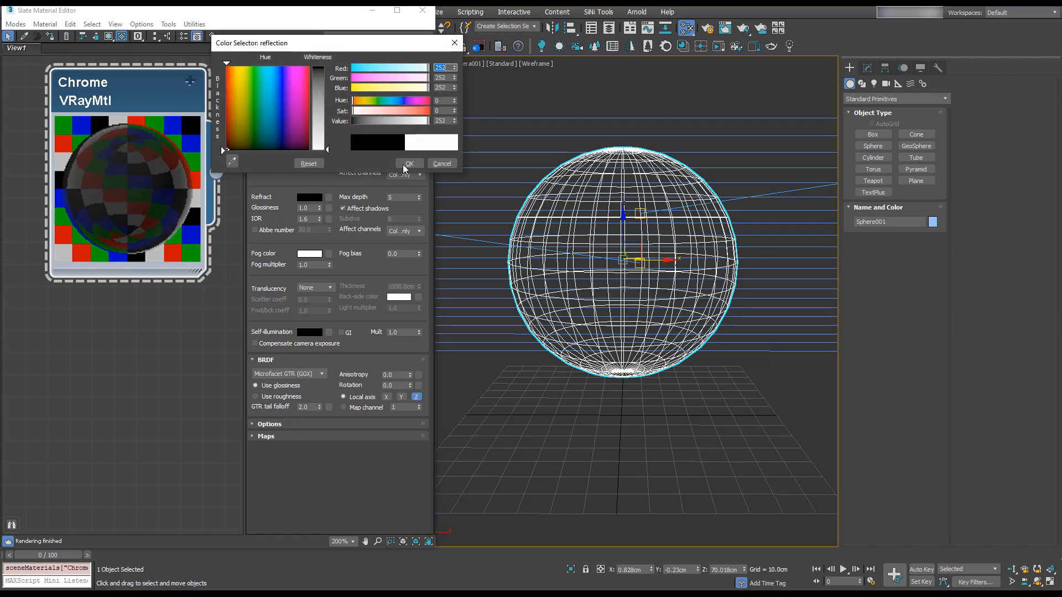
drag(327, 150, 327, 153)
click(409, 163)
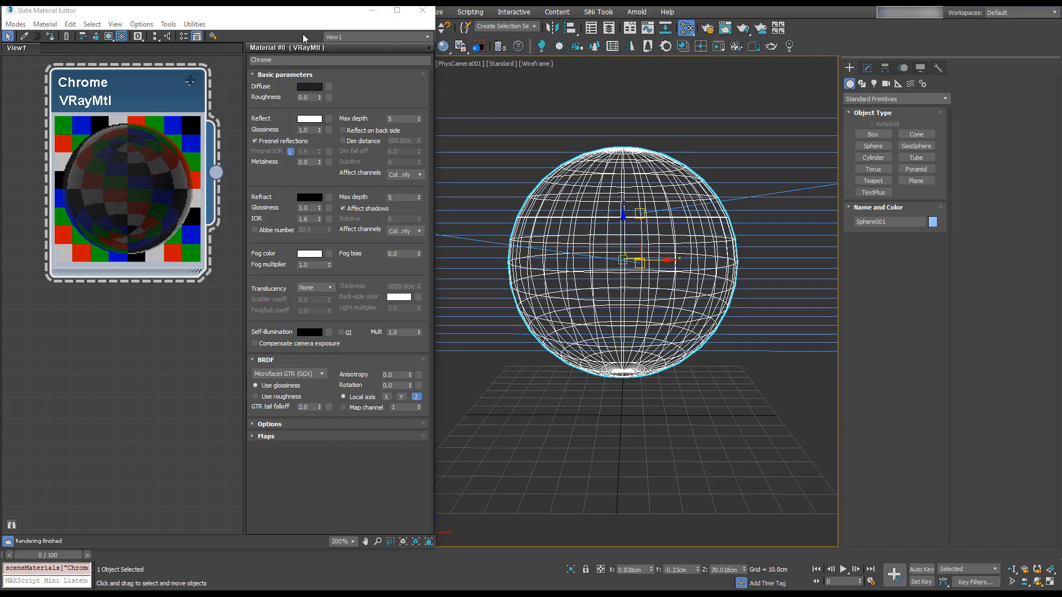
- Start an interactive render in the V-Ray frame buffer with the color corrections hidden, and move its window clear of the Chrome node
drag(281, 5, 278, 66)
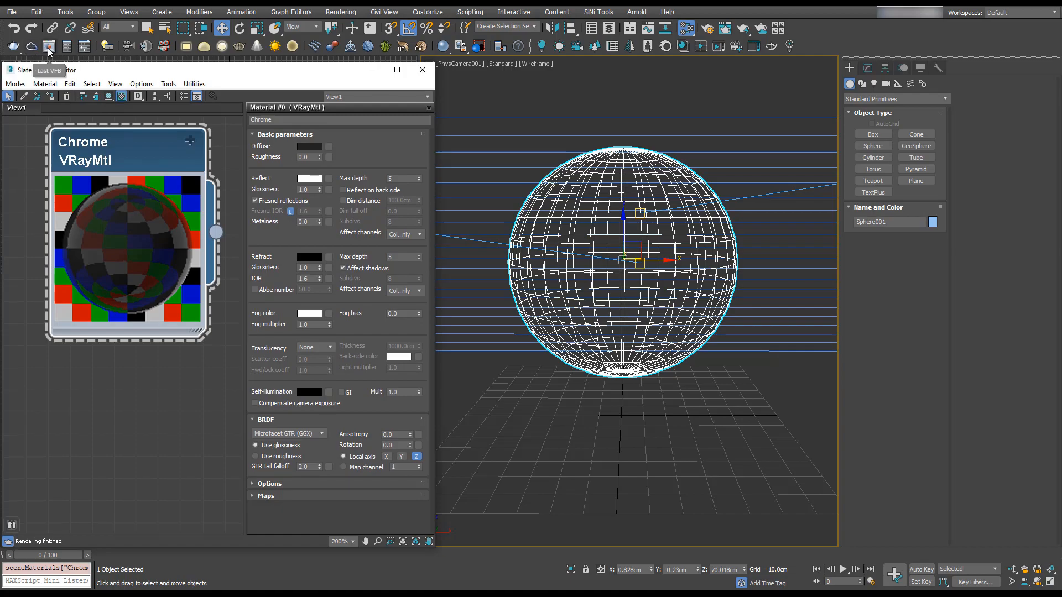
click(48, 49)
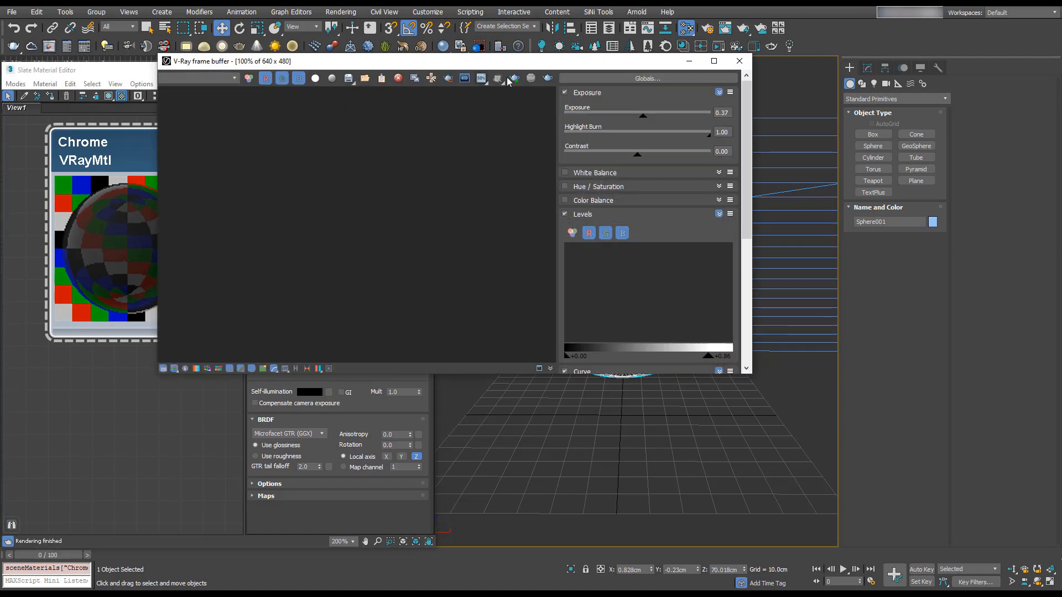
click(514, 78)
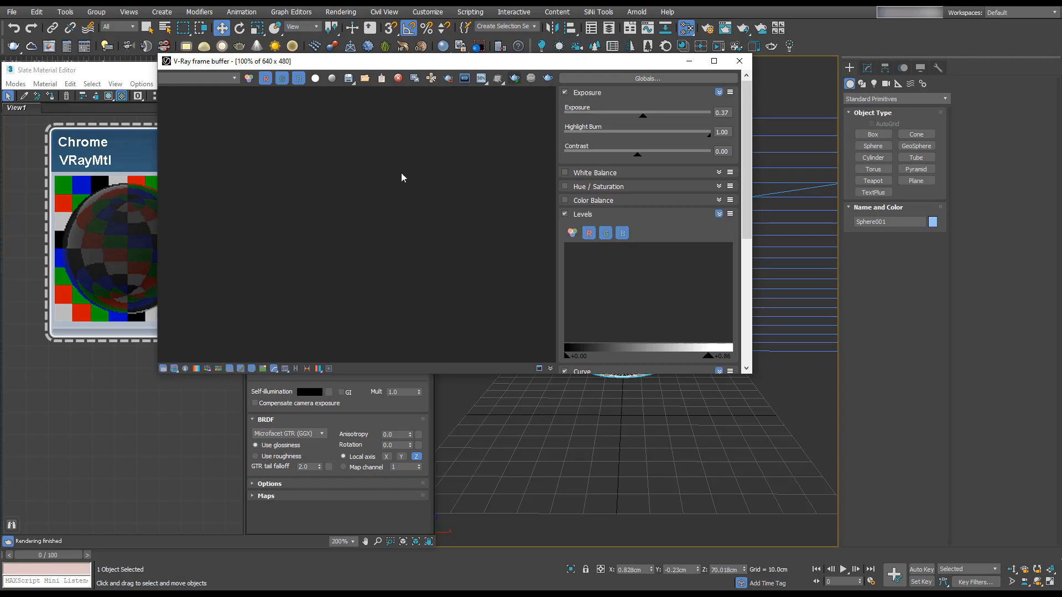
click(163, 370)
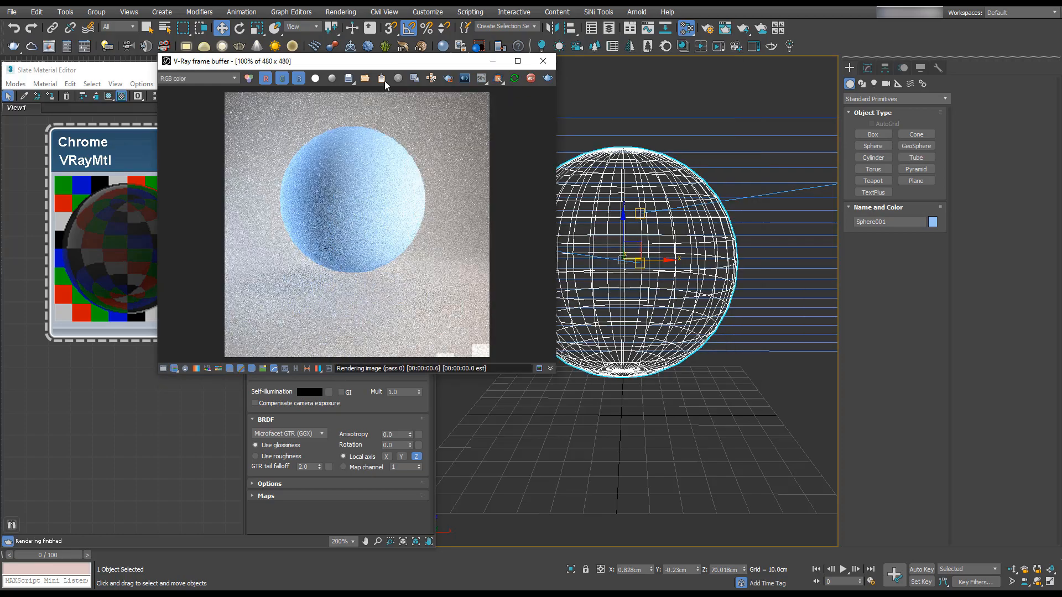
drag(378, 62, 560, 239)
drag(456, 270, 429, 255)
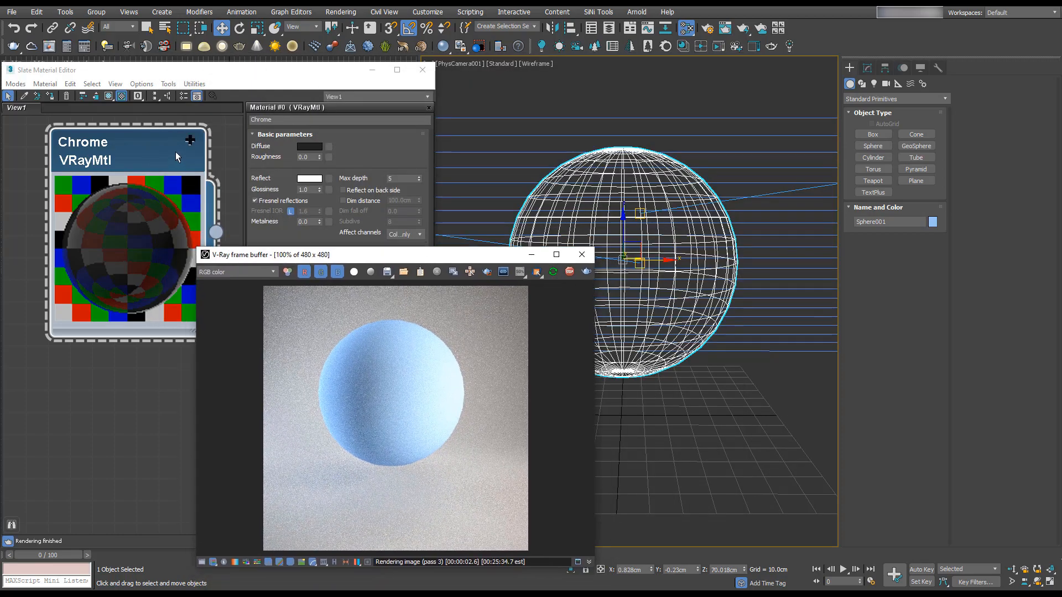
- Assign the Chrome material to the selected sphere
click(128, 134)
click(50, 96)
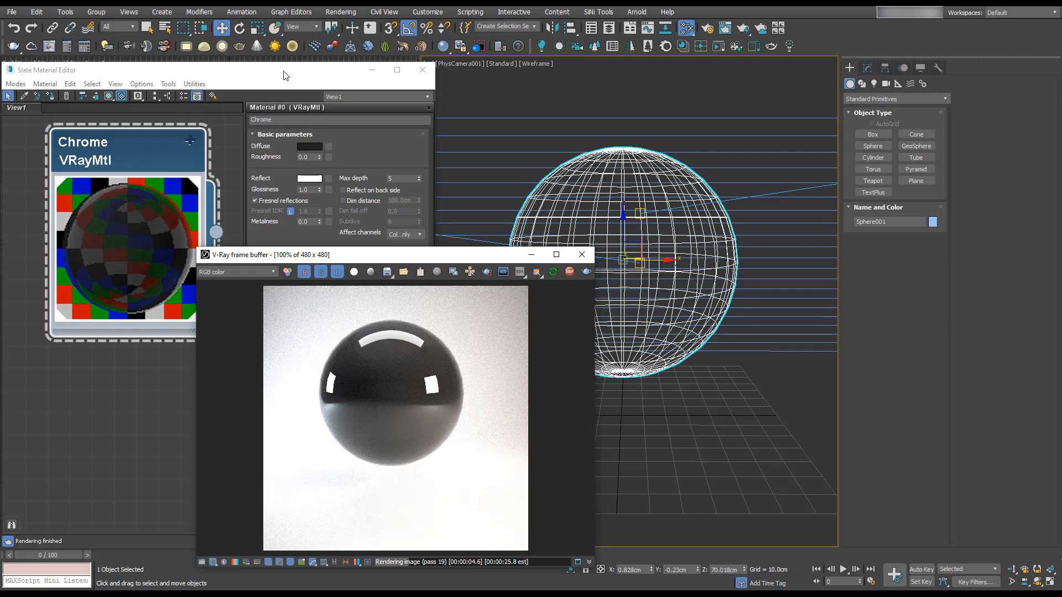
- Turn off Fresnel reflections for the Chrome material, check the interactive render and stop it
drag(283, 65, 284, 59)
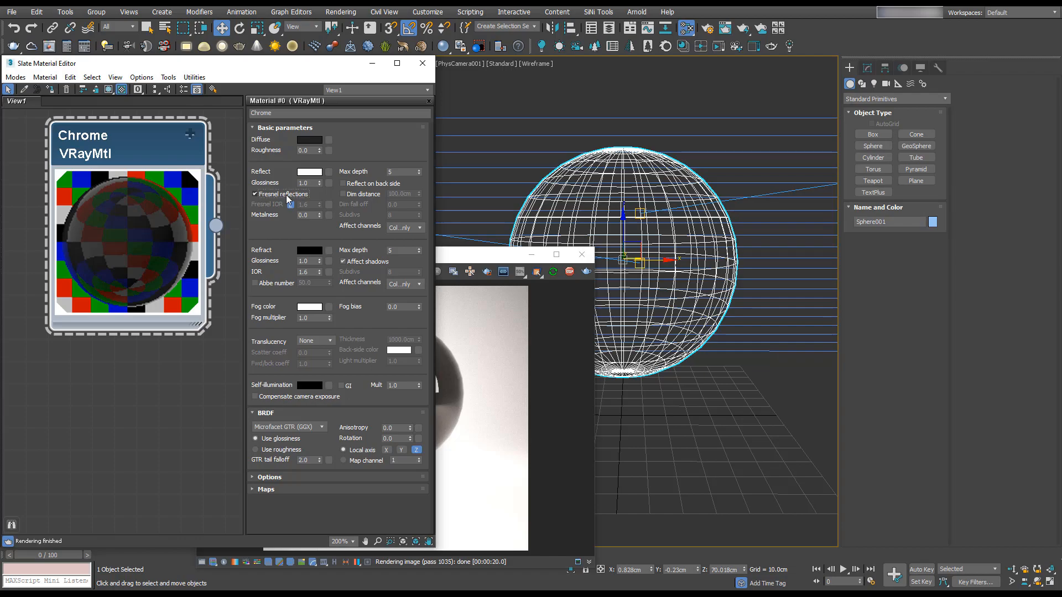
click(287, 195)
click(491, 259)
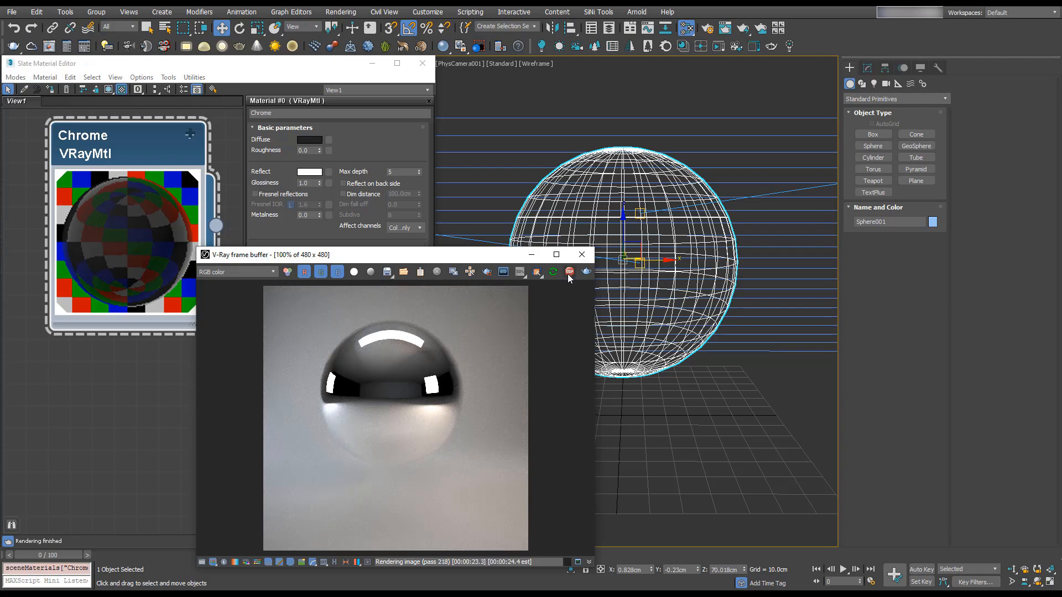
click(569, 271)
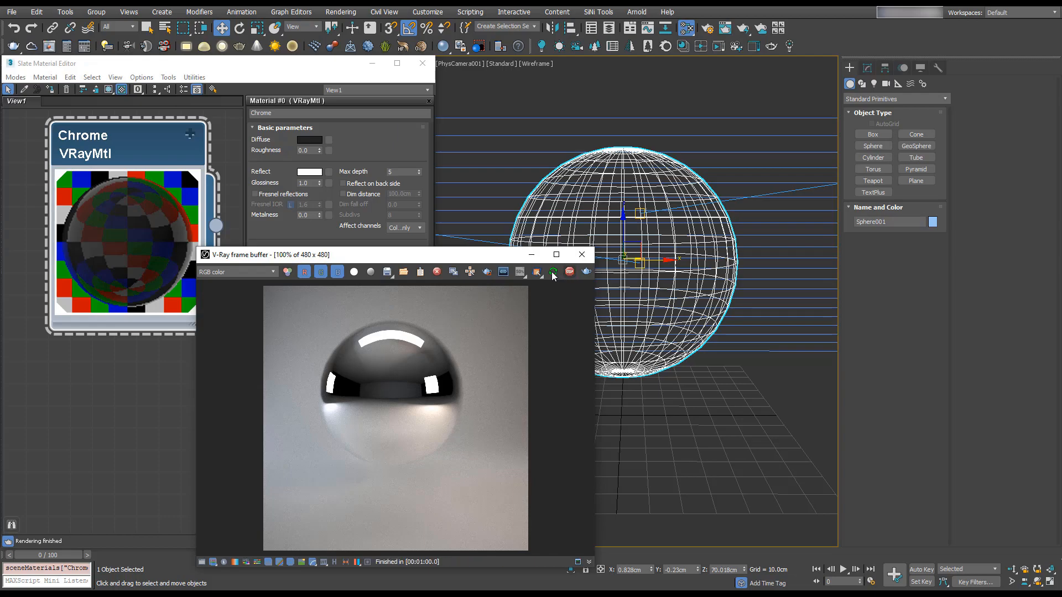
- Duplicate the Chrome material node beside the original and update the original node's preview
click(137, 141)
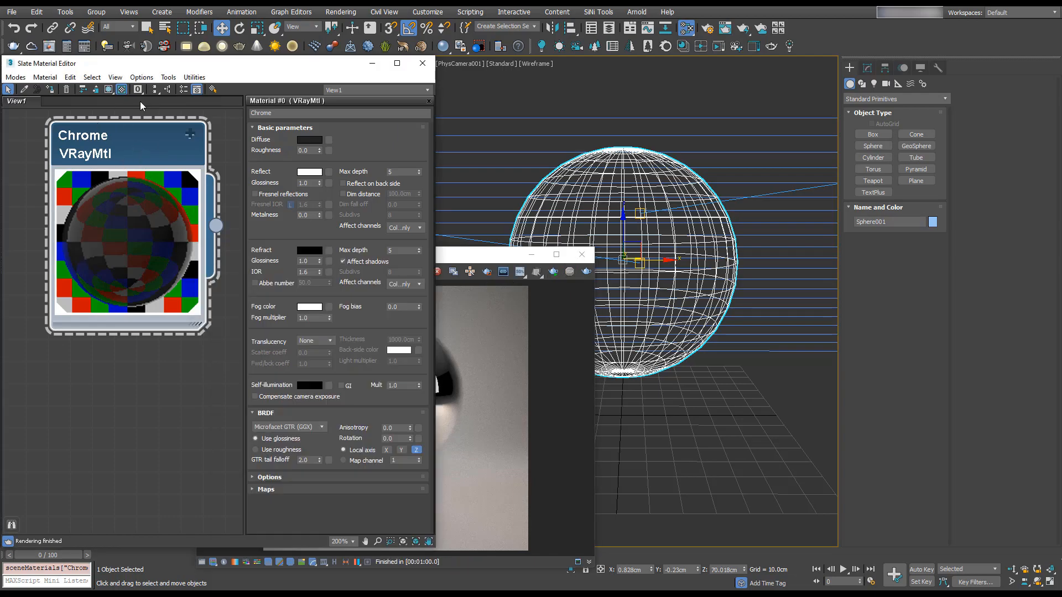
scroll(118, 223, down, 3)
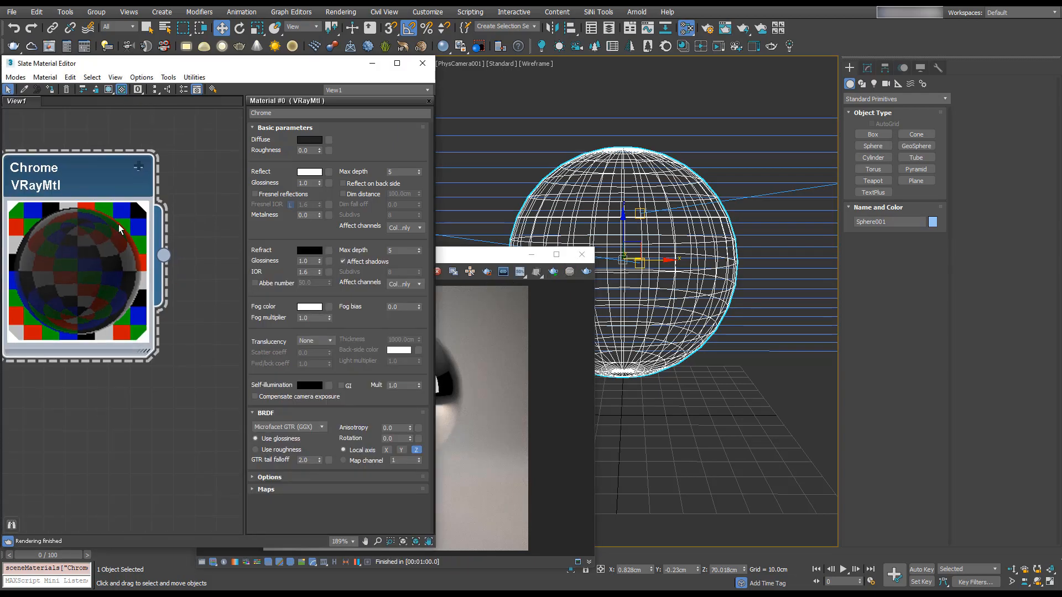
scroll(119, 223, down, 1)
middle_drag(110, 249, 82, 257)
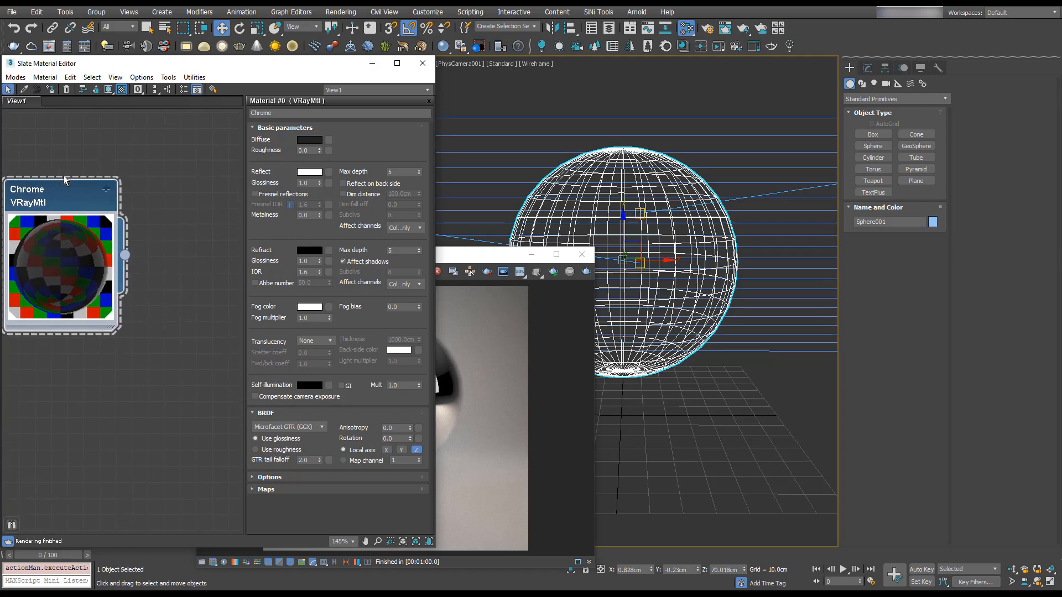
shift+drag(48, 193, 197, 193)
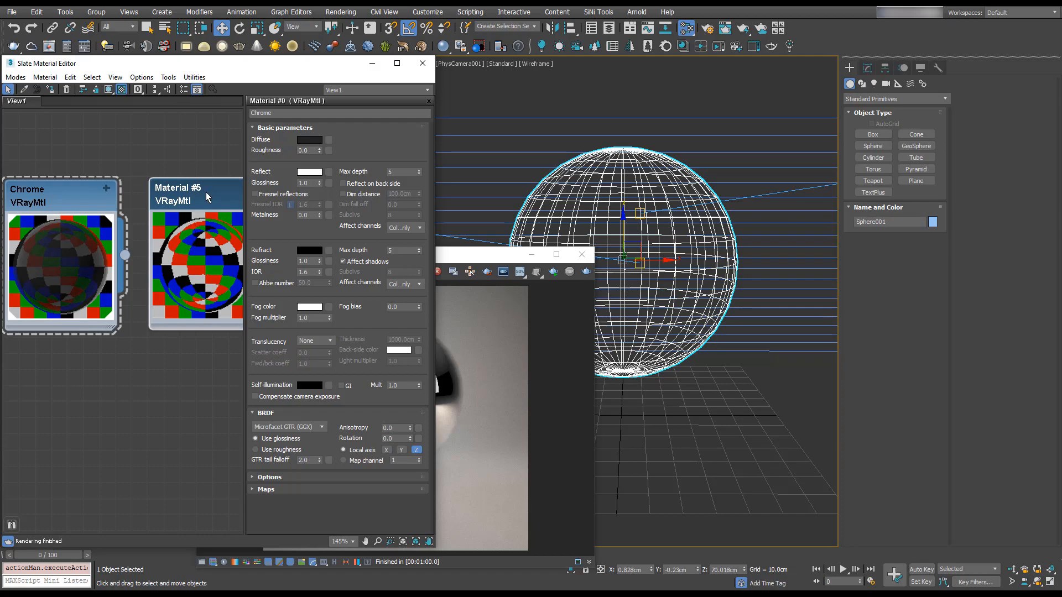
right_click(89, 242)
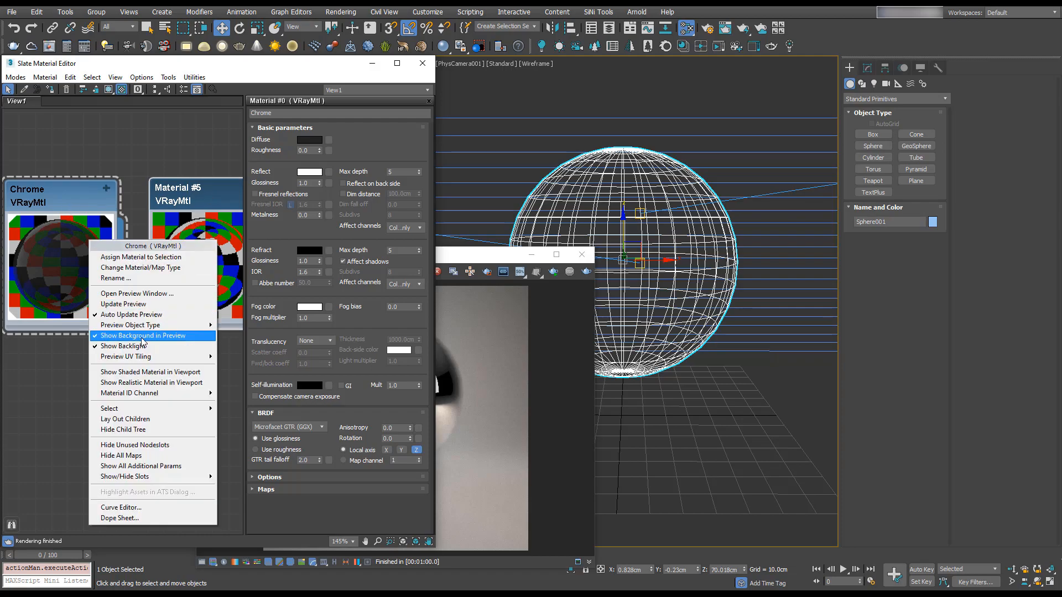
click(122, 305)
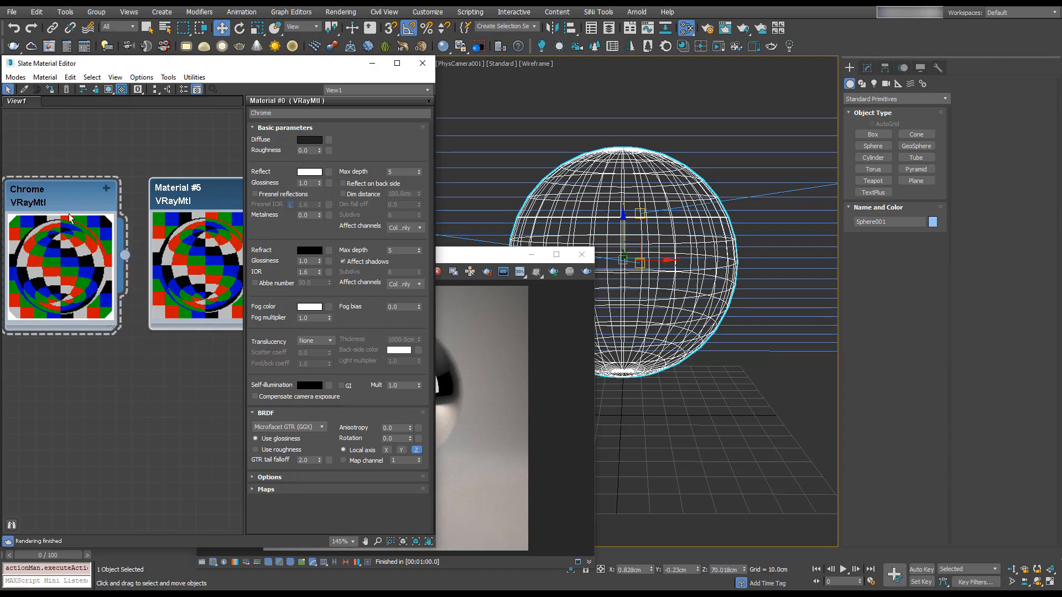
- Refresh the preview thumbnail of the original Chrome material node
right_click(83, 239)
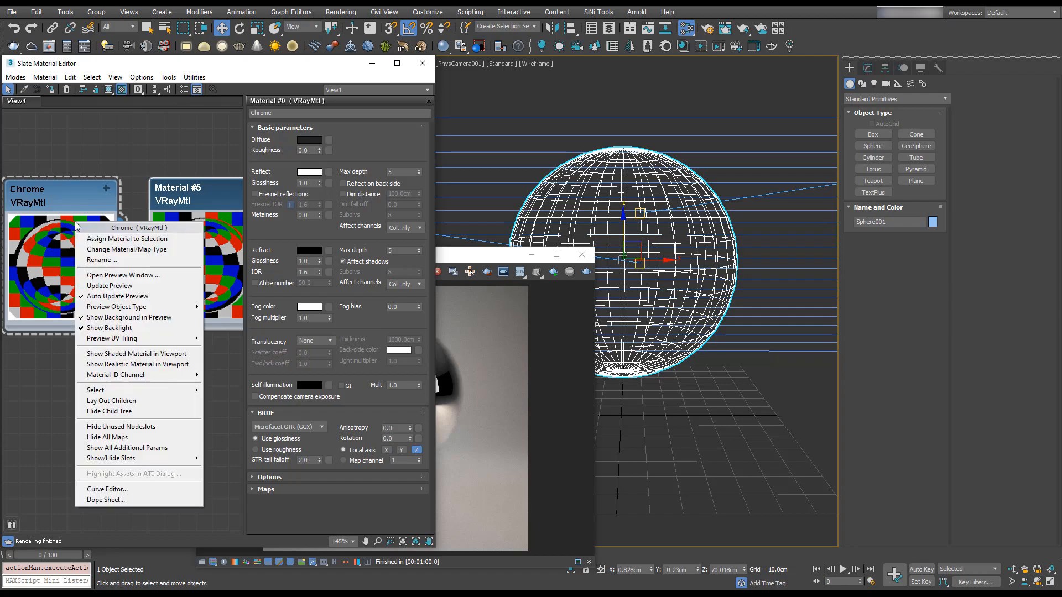
click(117, 286)
mouse_move(143, 245)
middle_down()
mouse_move(106, 260)
mouse_move(150, 231)
mouse_move(128, 229)
middle_up()
scroll(107, 258, down, 2)
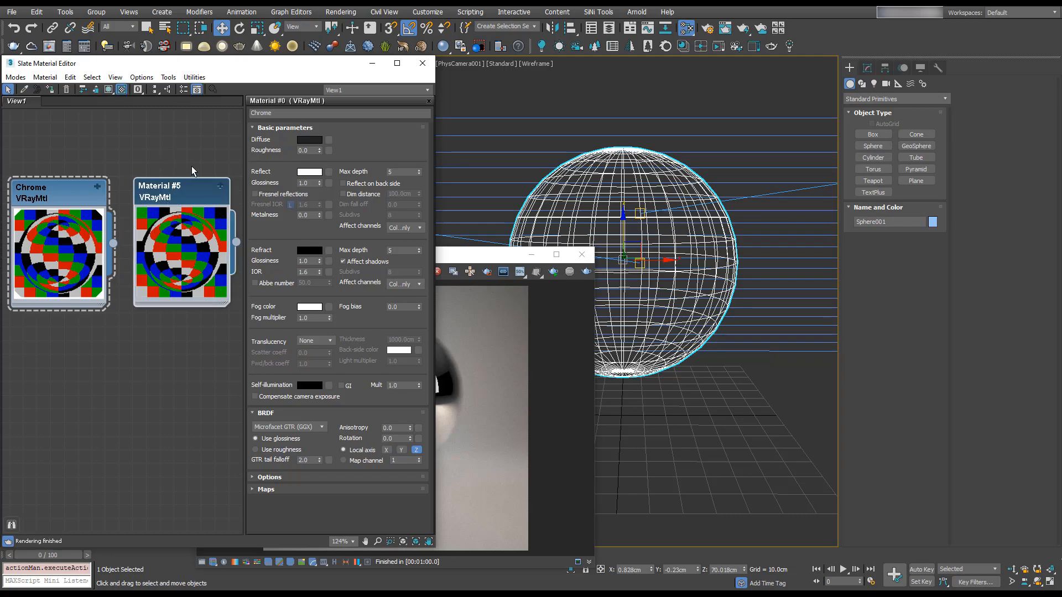
key(Delete)
key(ctrl+z)
click(708, 385)
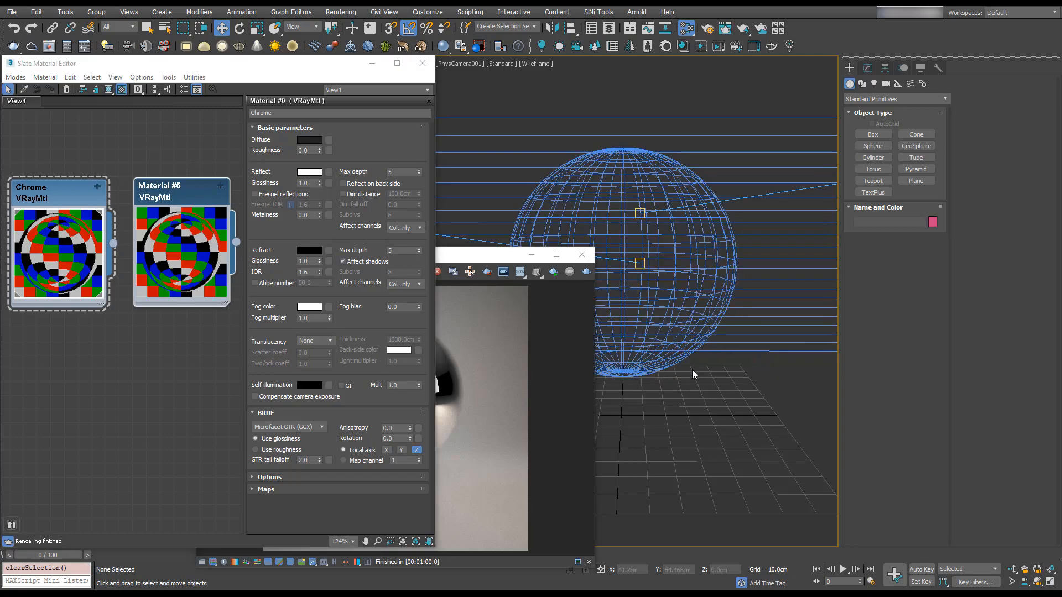
click(642, 289)
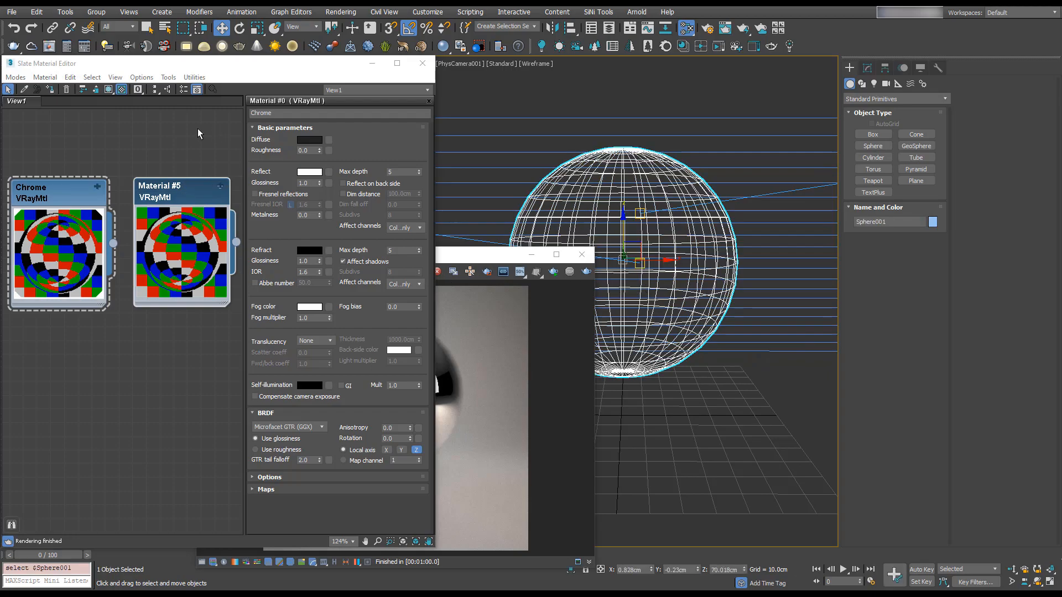
key(Delete)
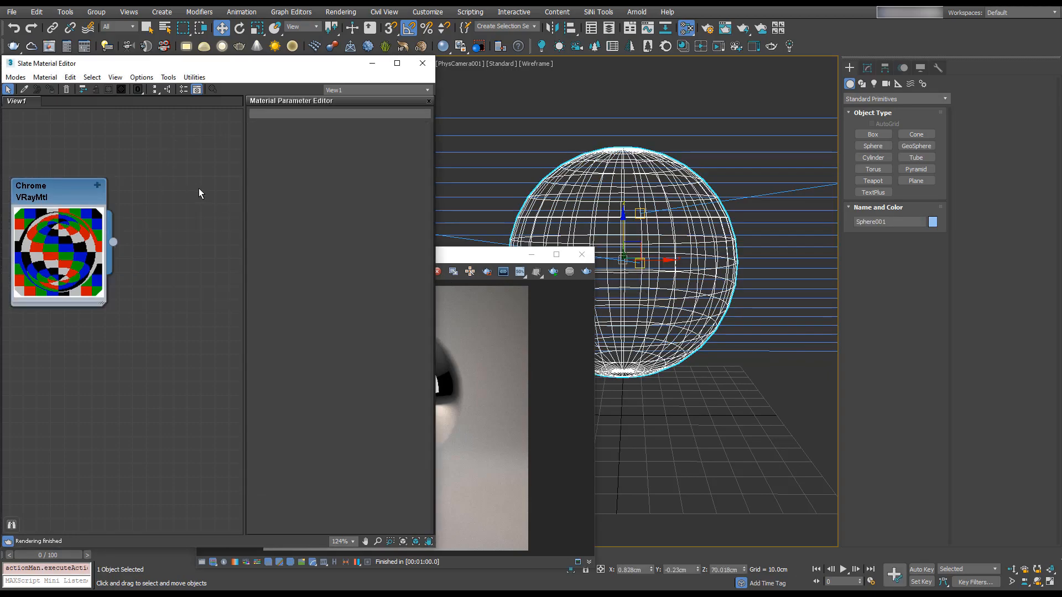
key(ctrl+z)
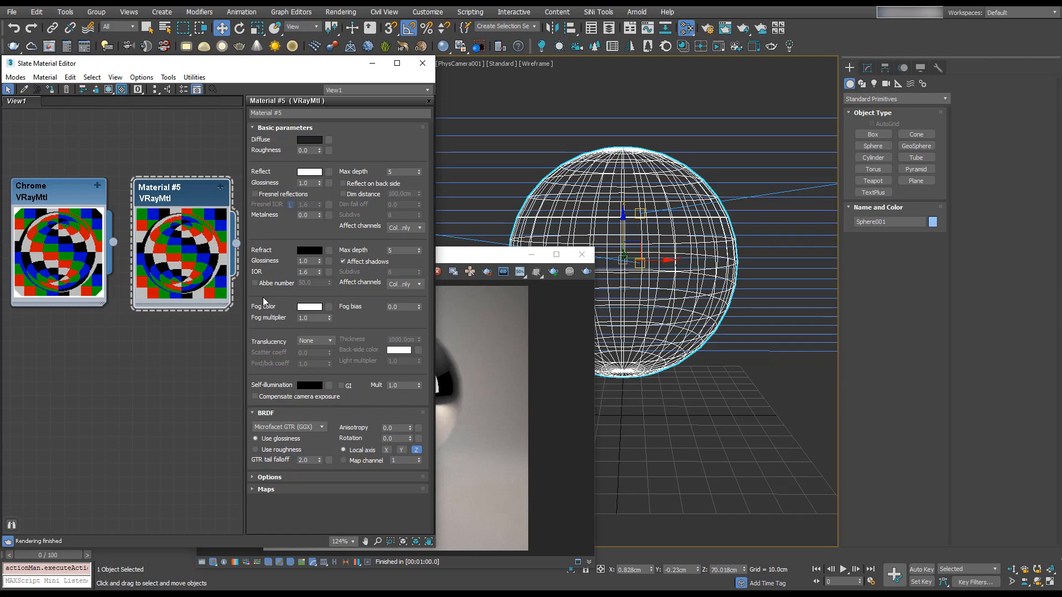
- Rename the duplicated chrome material to Brushed Chrome and set its reflection glossiness to 0.2
click(304, 114)
text(Brushed Chrome)
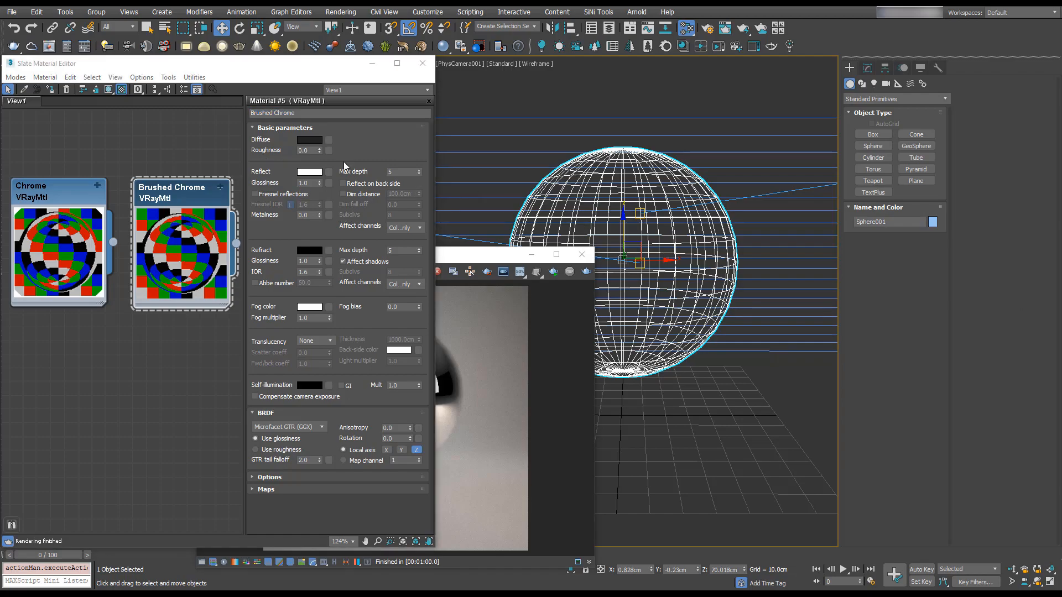
double_click(315, 183)
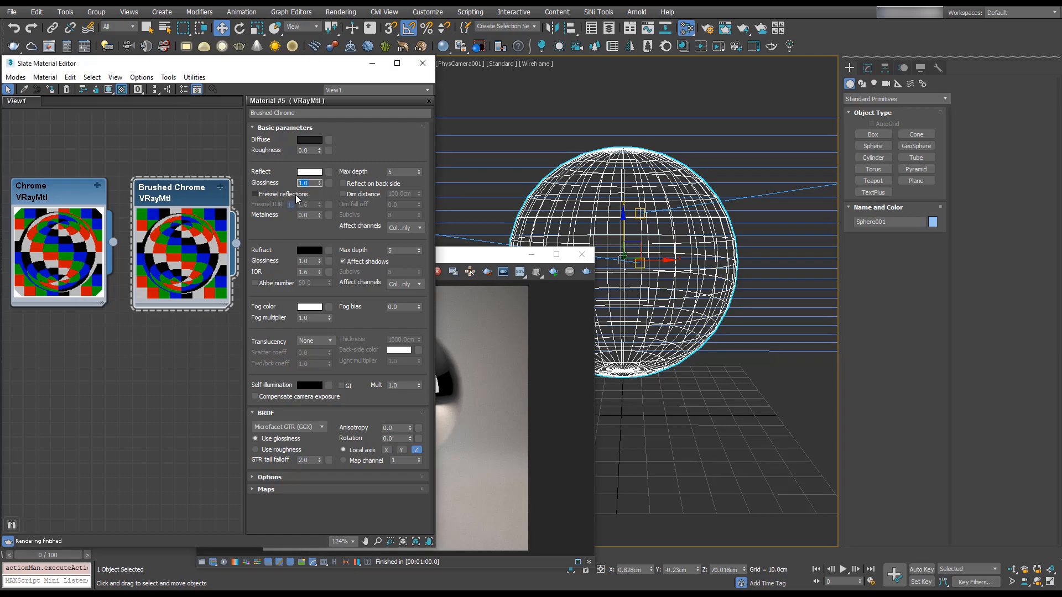
text(.2)
key(Return)
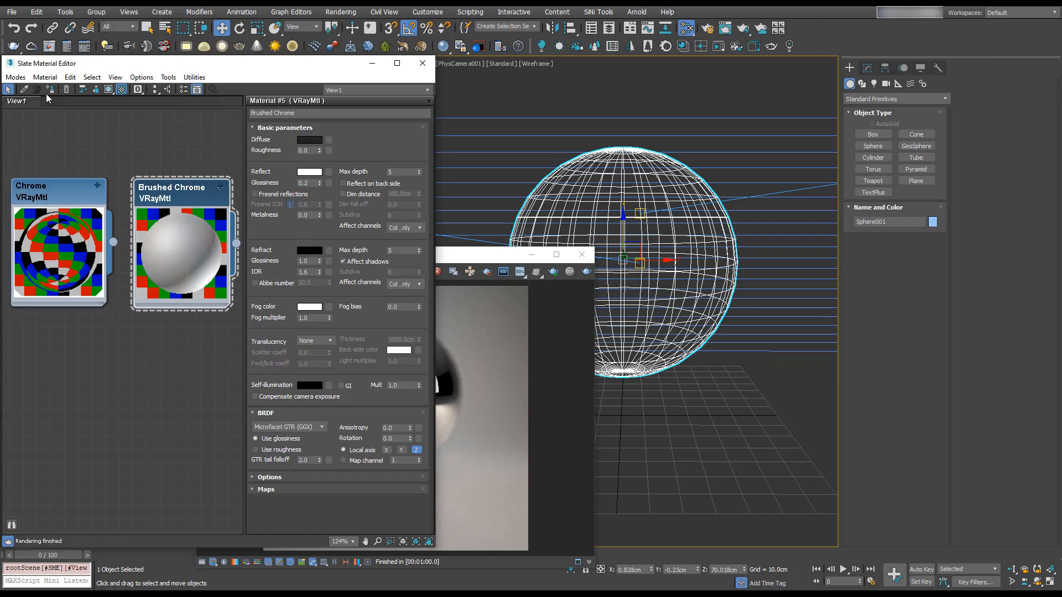
- Assign Brushed Chrome to the sphere and start an interactive render, moving the frame buffer clear of the glossiness setting
click(554, 276)
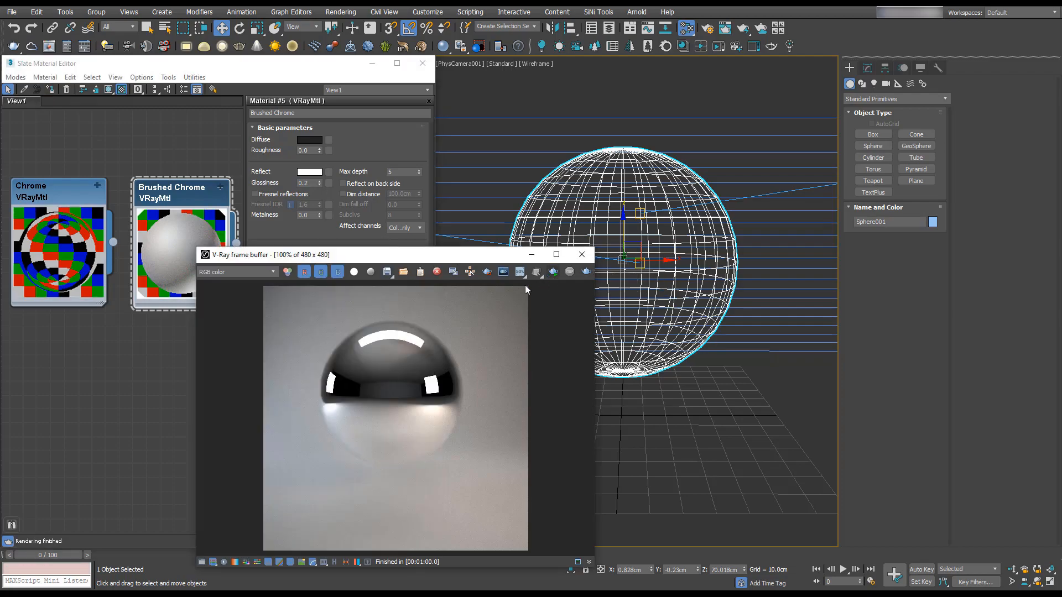
drag(393, 257, 547, 249)
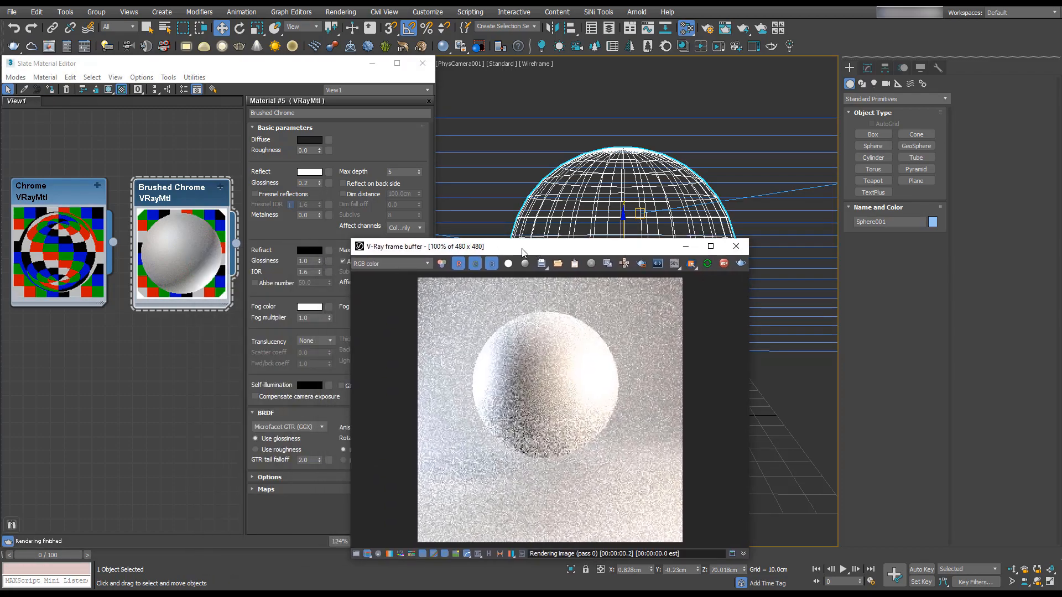
- Try a reflection glossiness of 0.5 on Brushed Chrome, settle on 0.65, and stop the interactive render
click(313, 183)
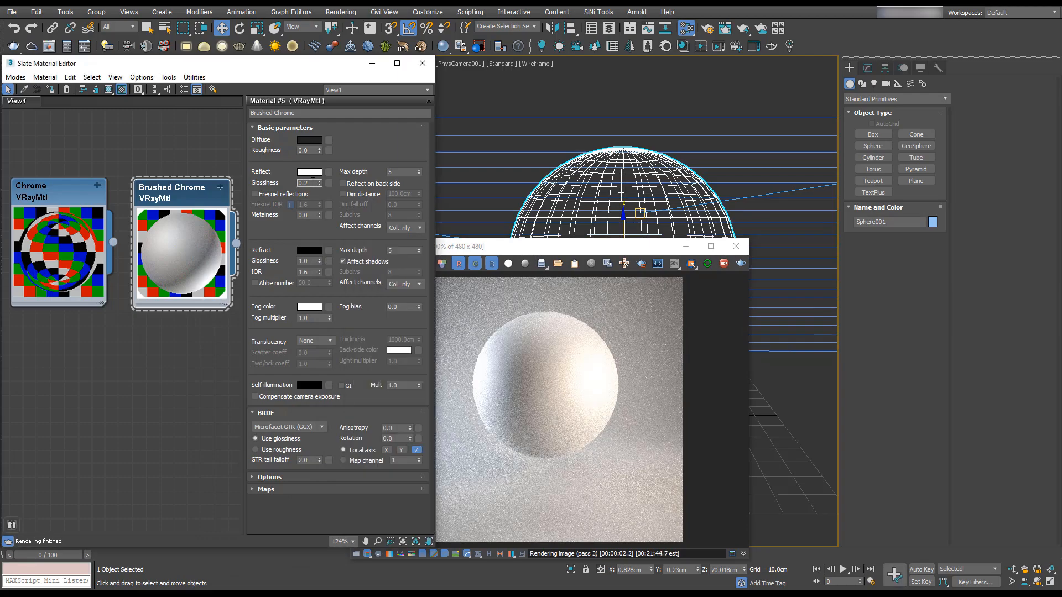
text(0.5)
key(Return)
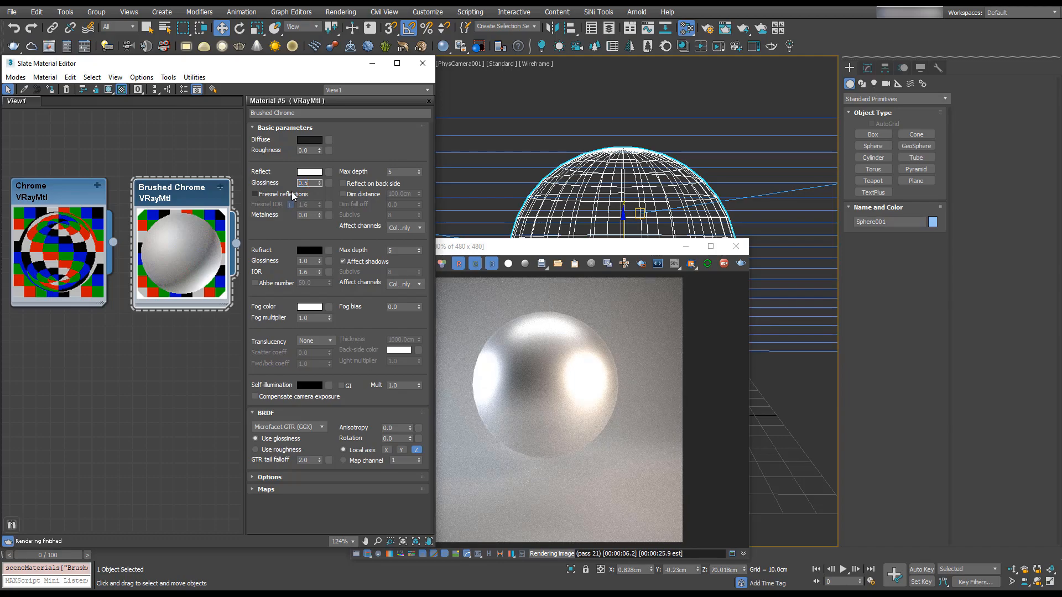
text(65)
key(Return)
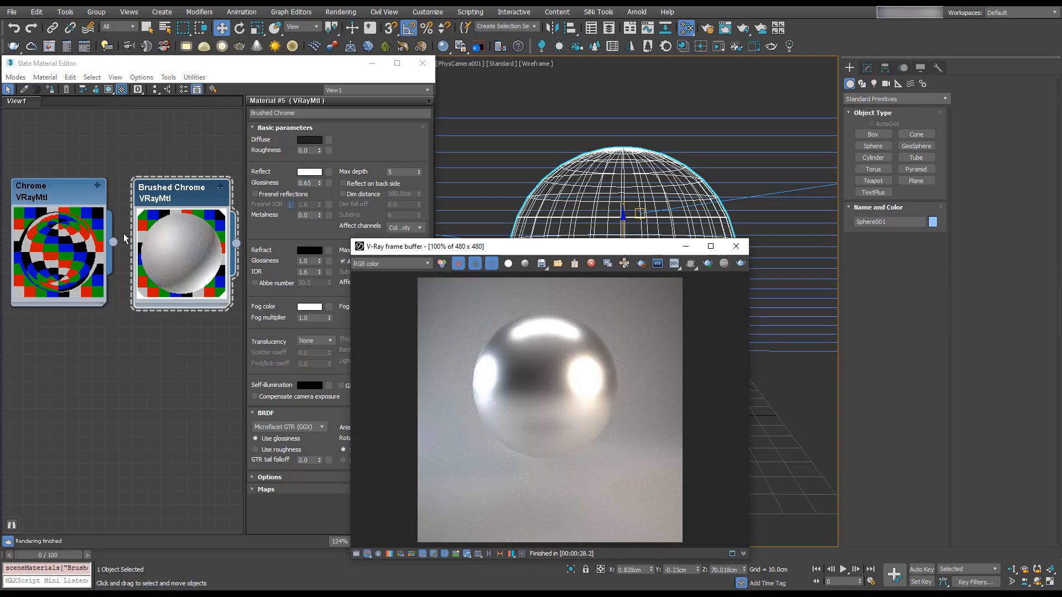
- Update the Brushed Chrome node's preview and deselect the sphere
right_click(162, 233)
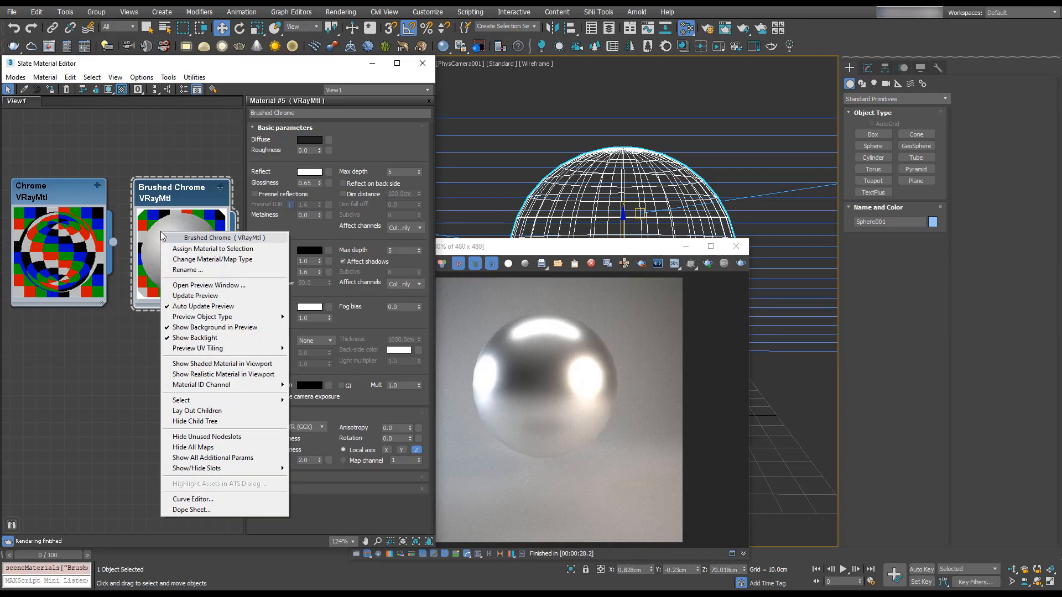
click(224, 297)
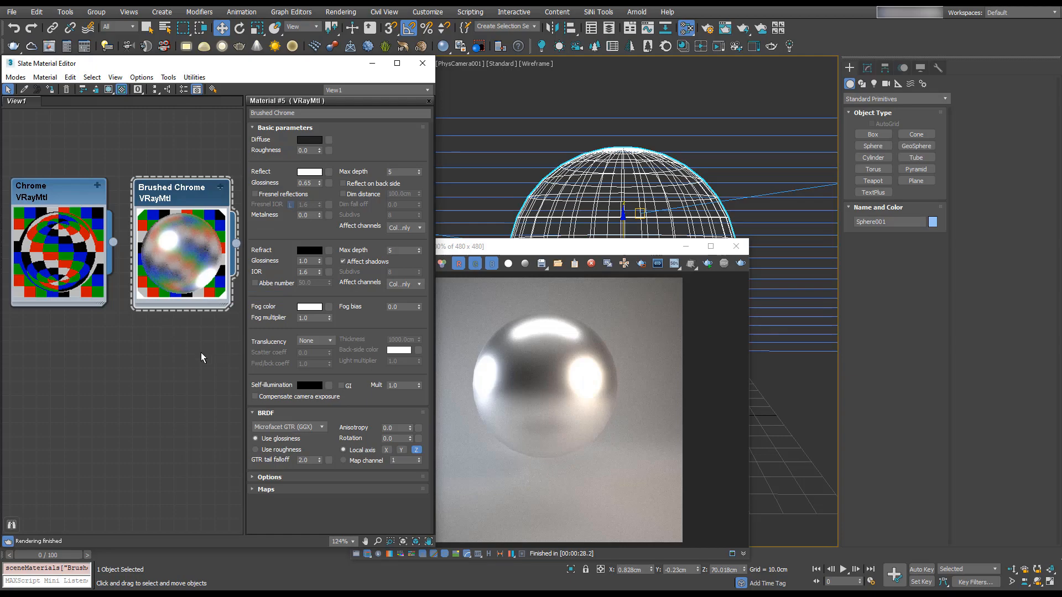
key(ctrl+d)
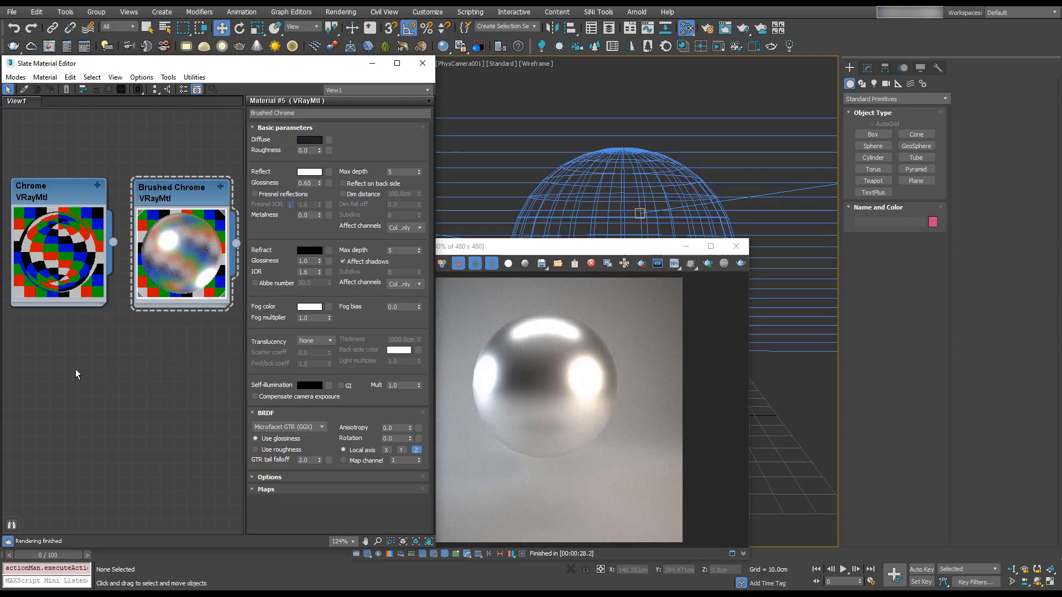
- Add a VRayMtl named Plastic below the Chrome node, with an enlarged preview
right_click(54, 346)
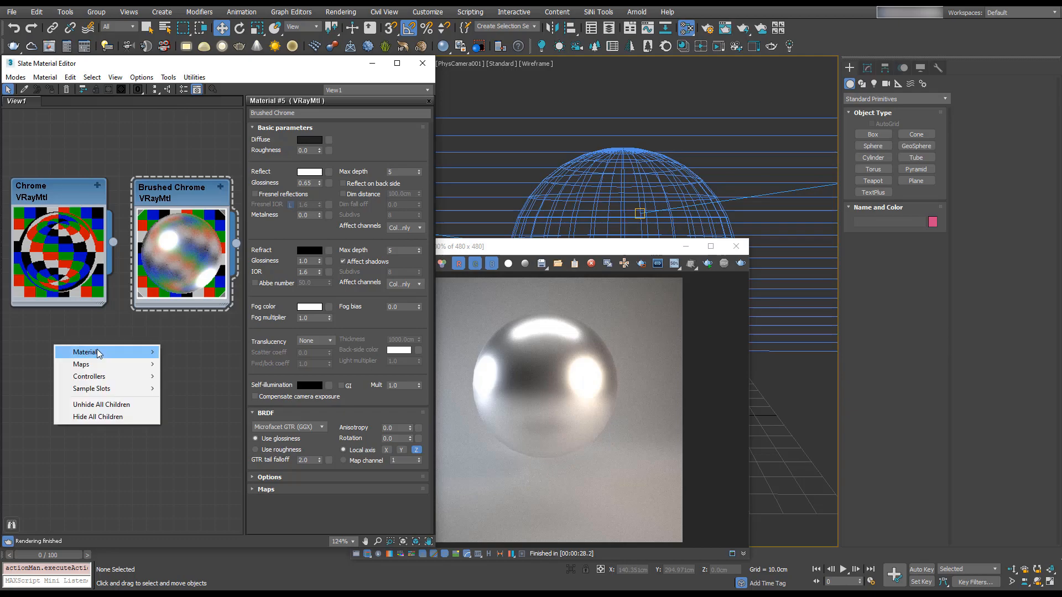
mouse_move(98, 352)
mouse_move(185, 352)
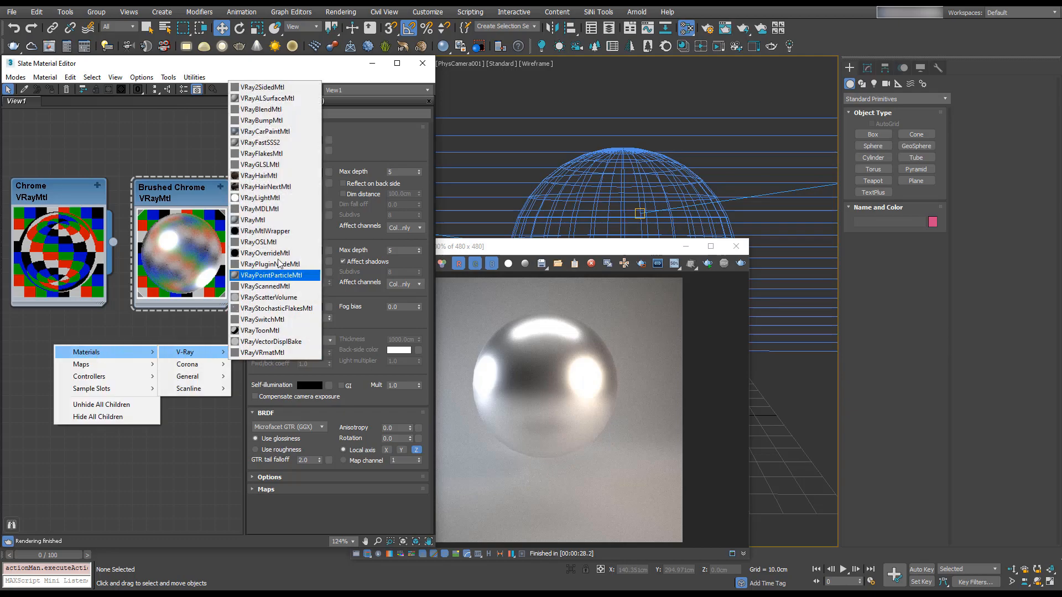
click(278, 221)
click(97, 335)
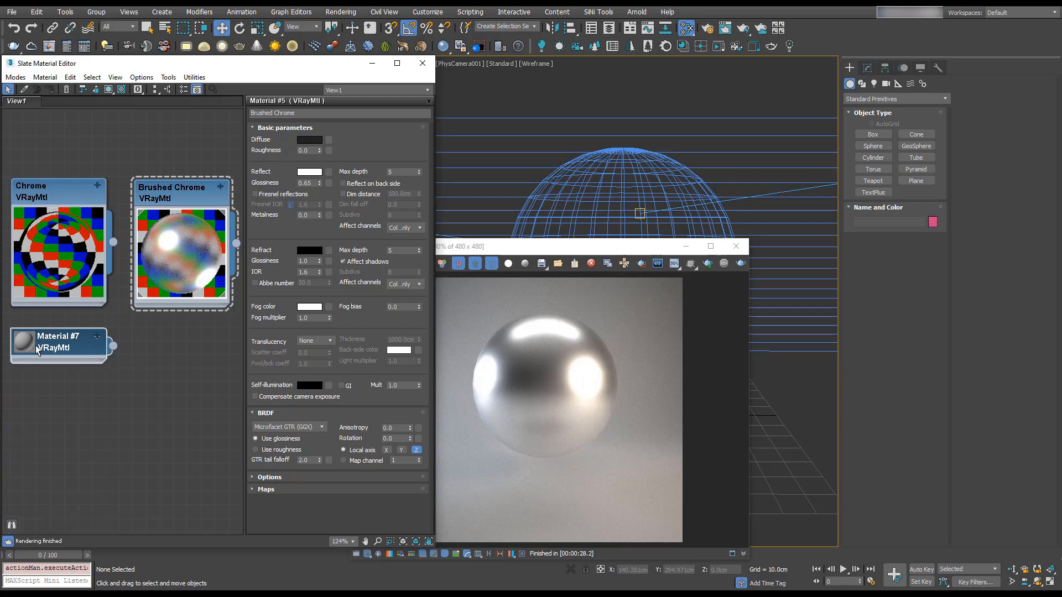
double_click(22, 344)
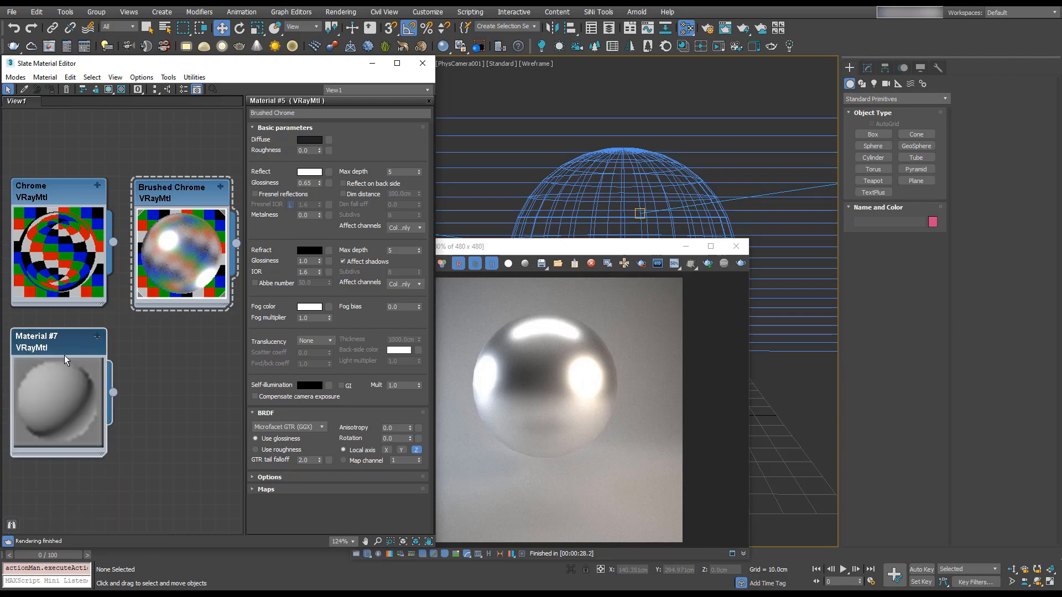
click(330, 112)
text(Plastic)
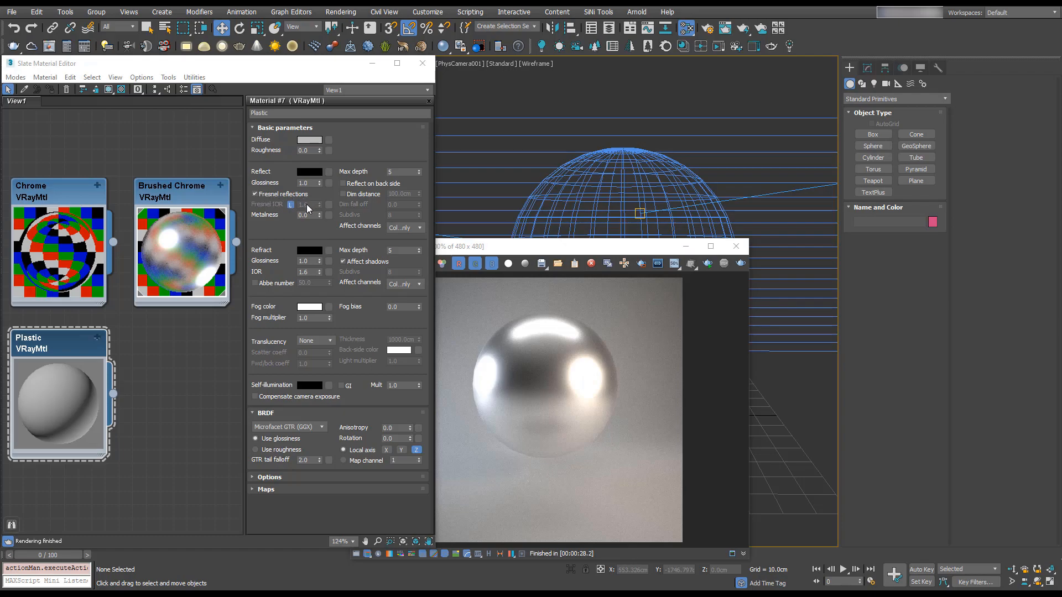
- Set the Plastic material's diffuse color to light green and show the checkered background in its preview
click(309, 140)
click(281, 115)
drag(281, 115, 255, 67)
drag(321, 81, 326, 67)
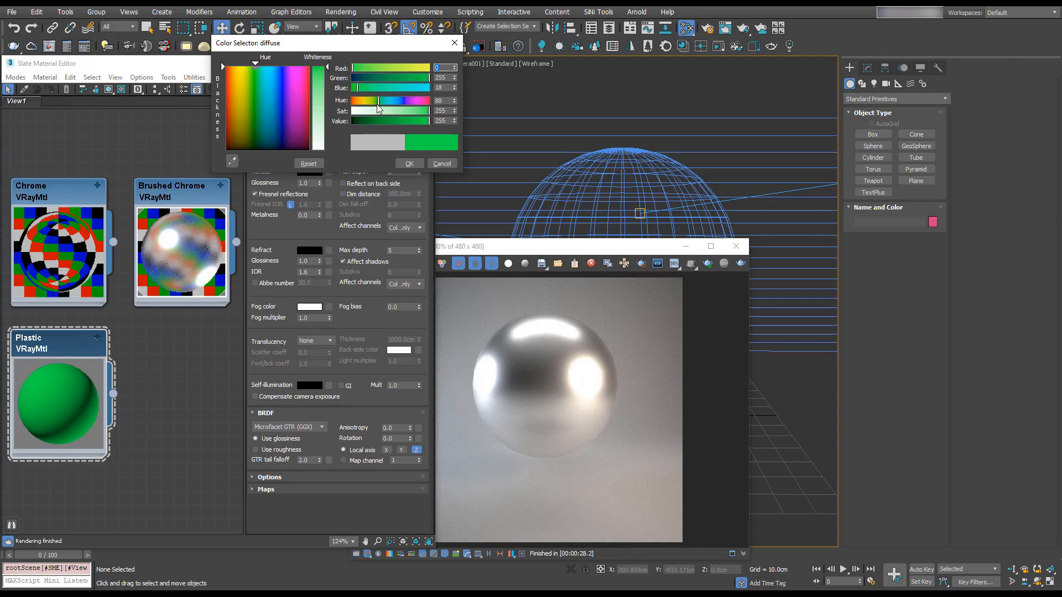
click(412, 112)
click(412, 164)
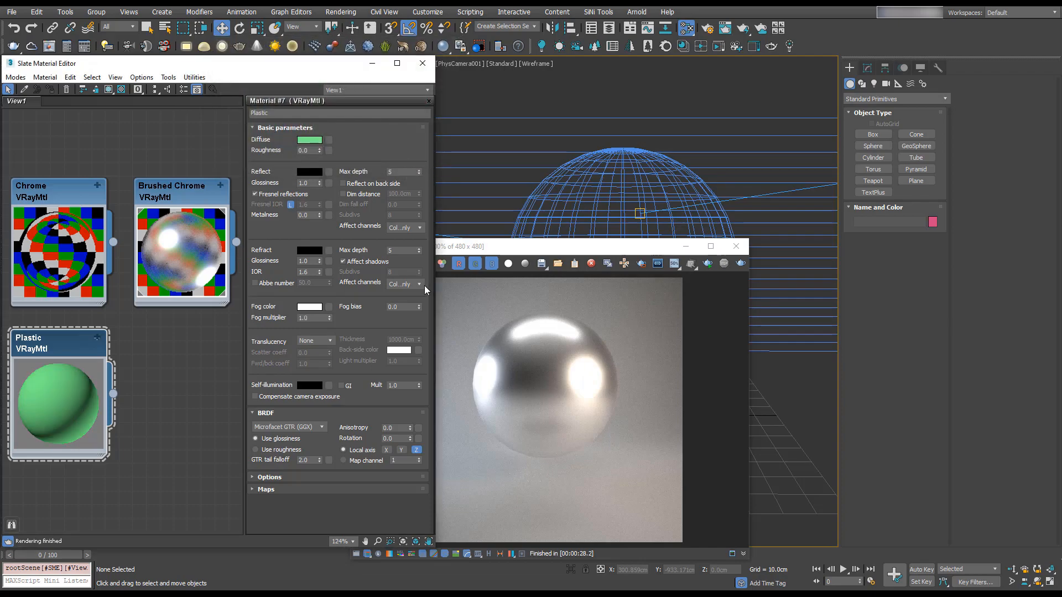
click(122, 91)
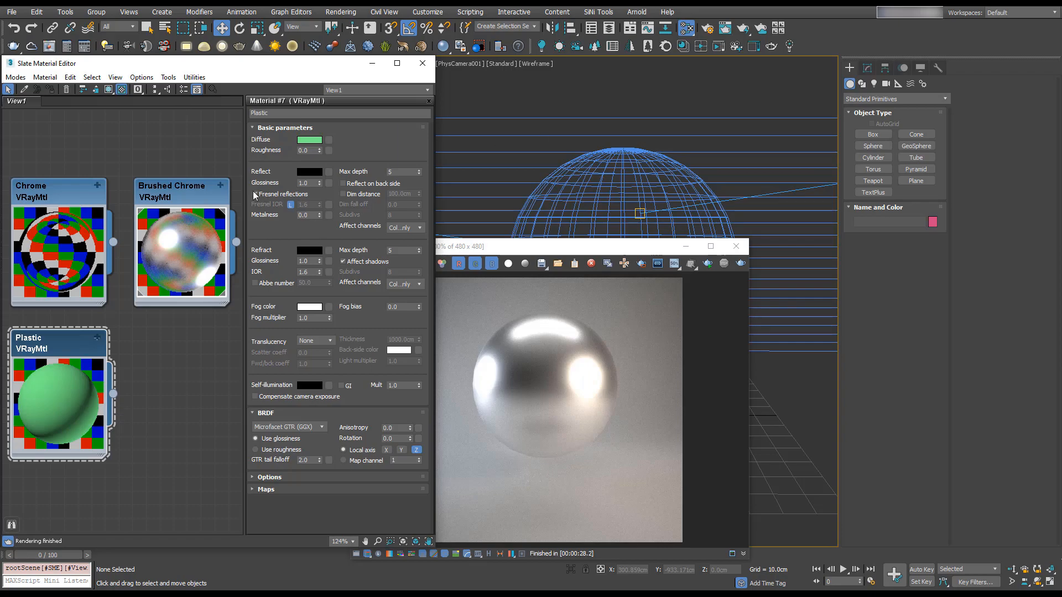
- Set the Plastic material's reflection color to mid-gray, value about 121, and update its node preview
click(309, 172)
click(326, 107)
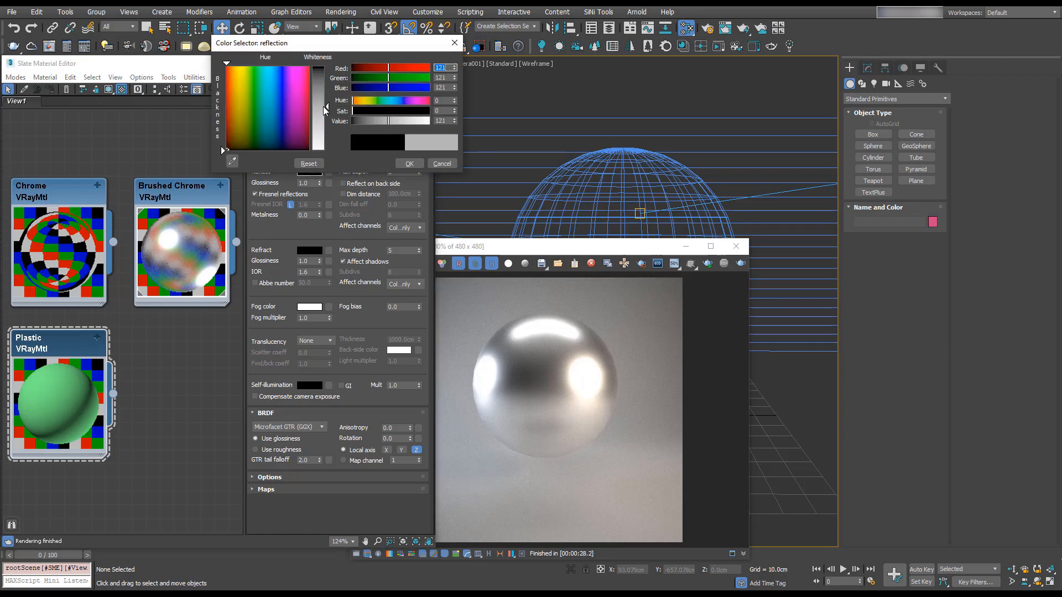
click(409, 164)
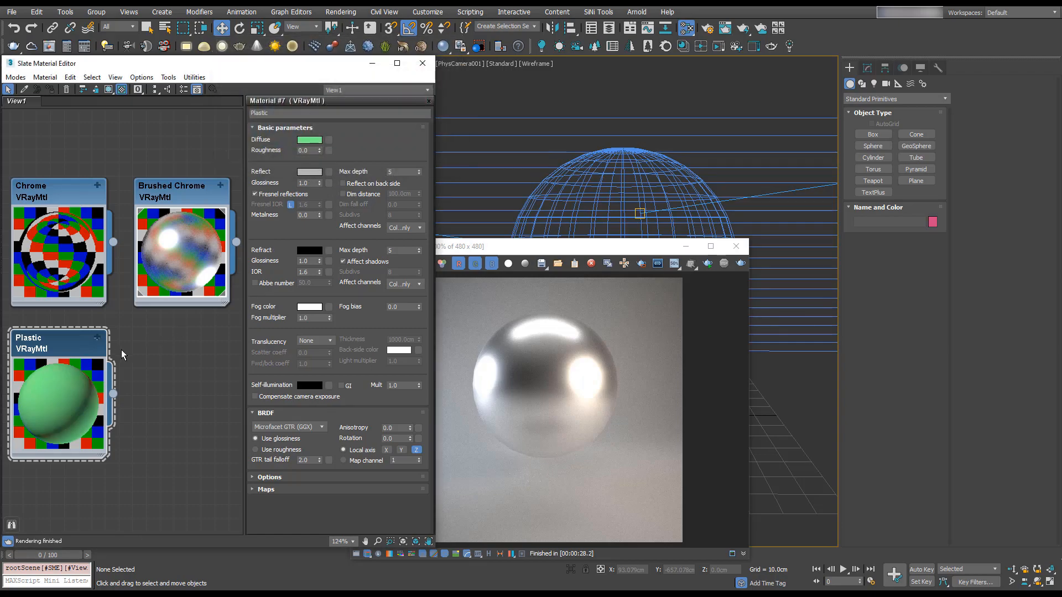
right_click(75, 385)
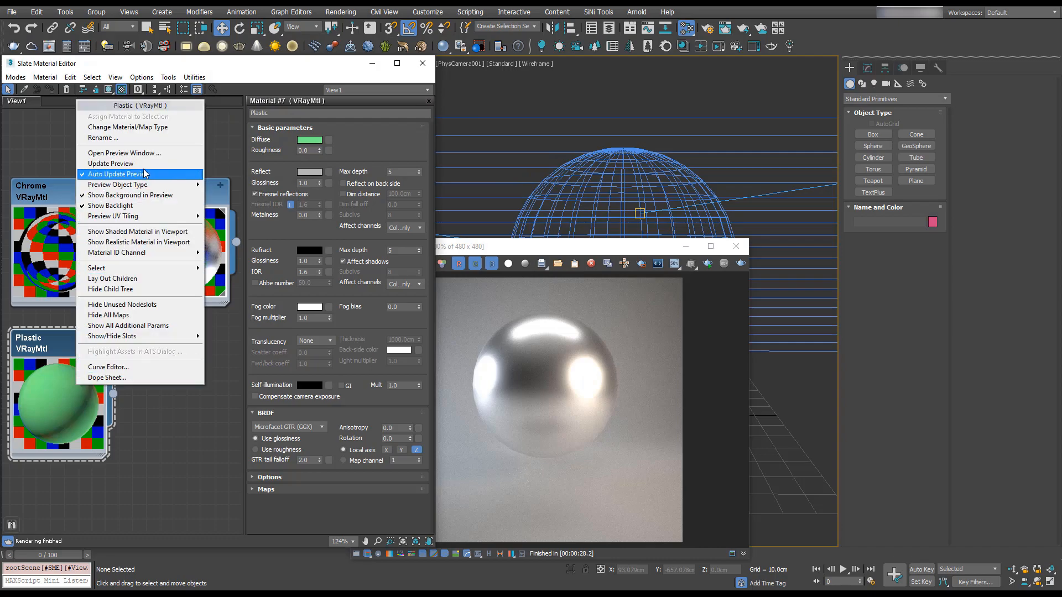
click(111, 163)
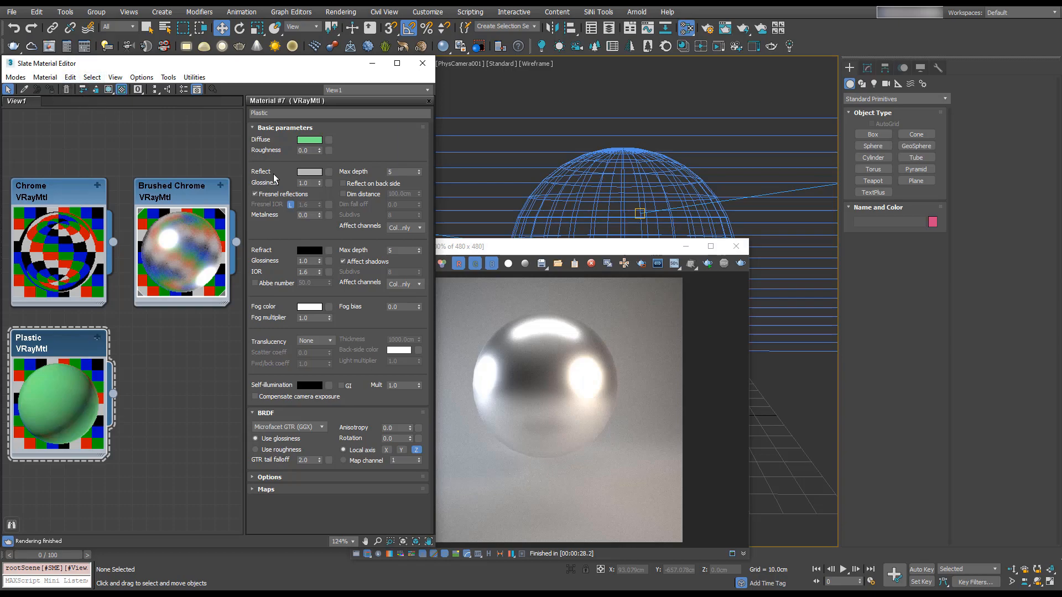
- Assign the Plastic material to the sphere and start an interactive render
click(629, 219)
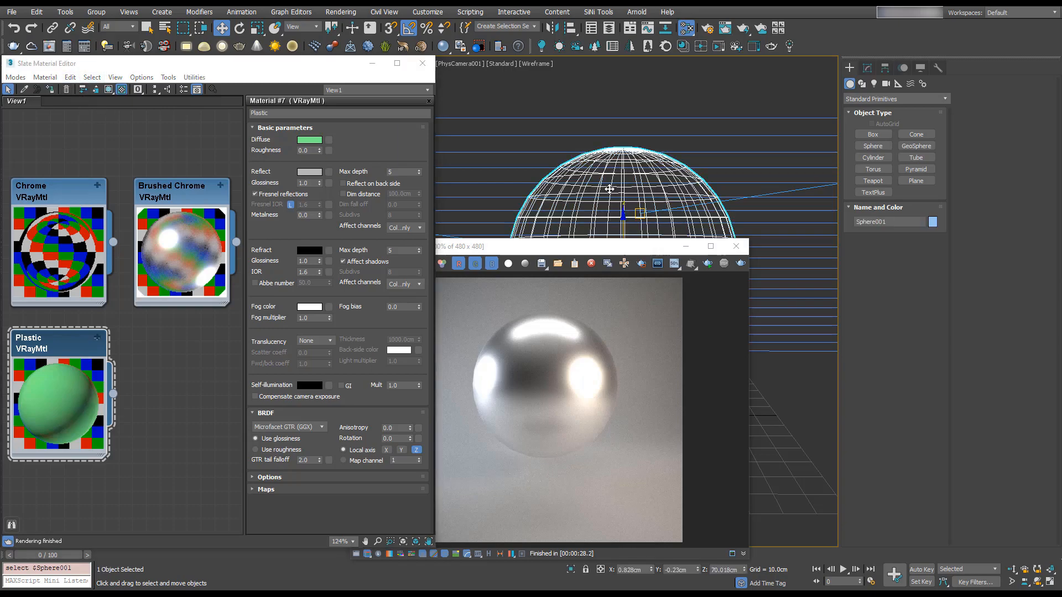
click(50, 92)
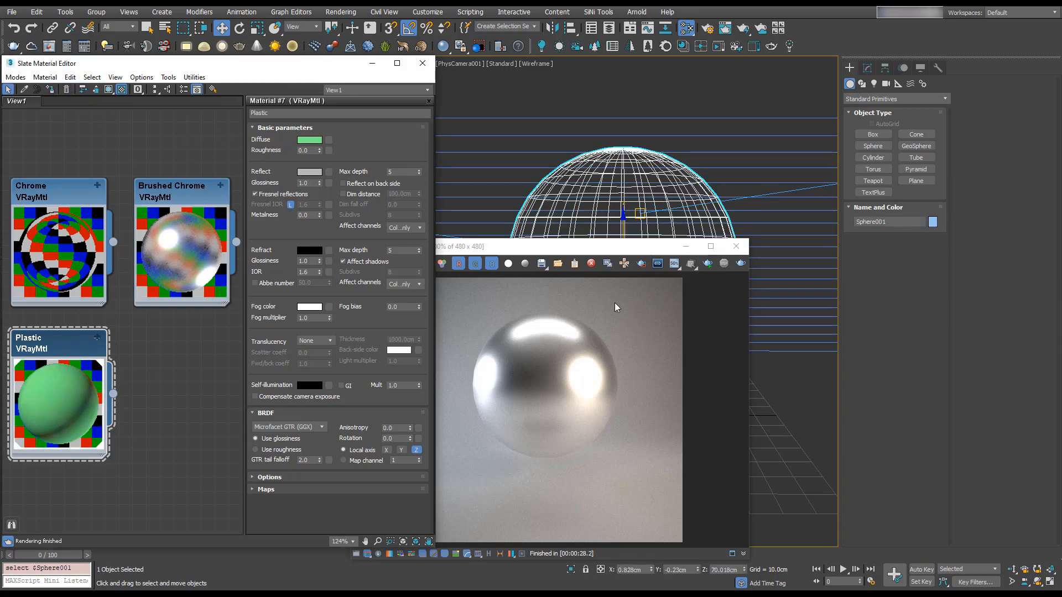
click(708, 265)
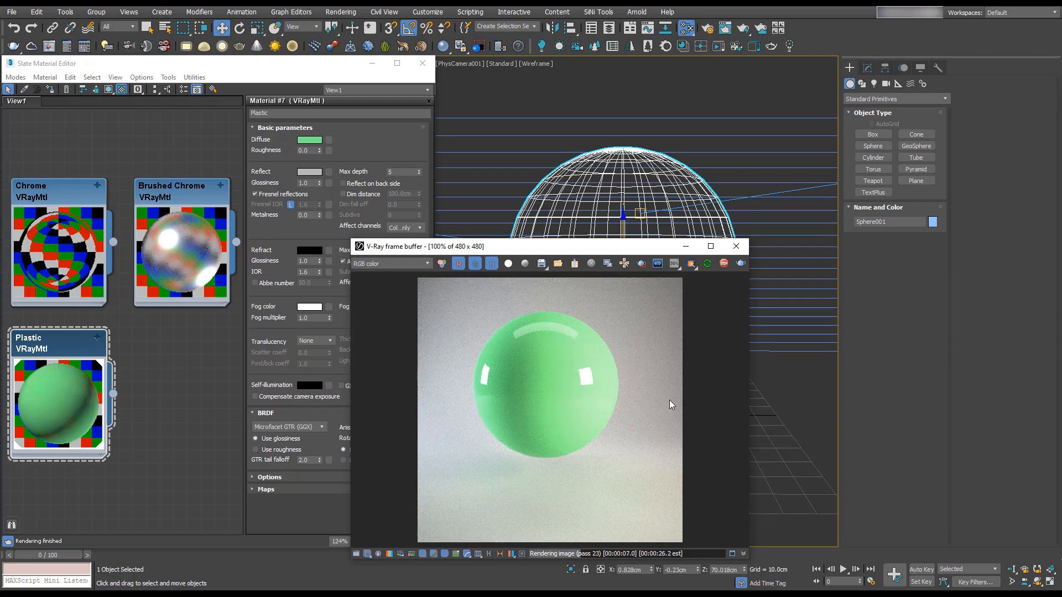
- Set the Plastic material's reflection glossiness to 0.7 and check the softer highlights in the interactive render
click(315, 184)
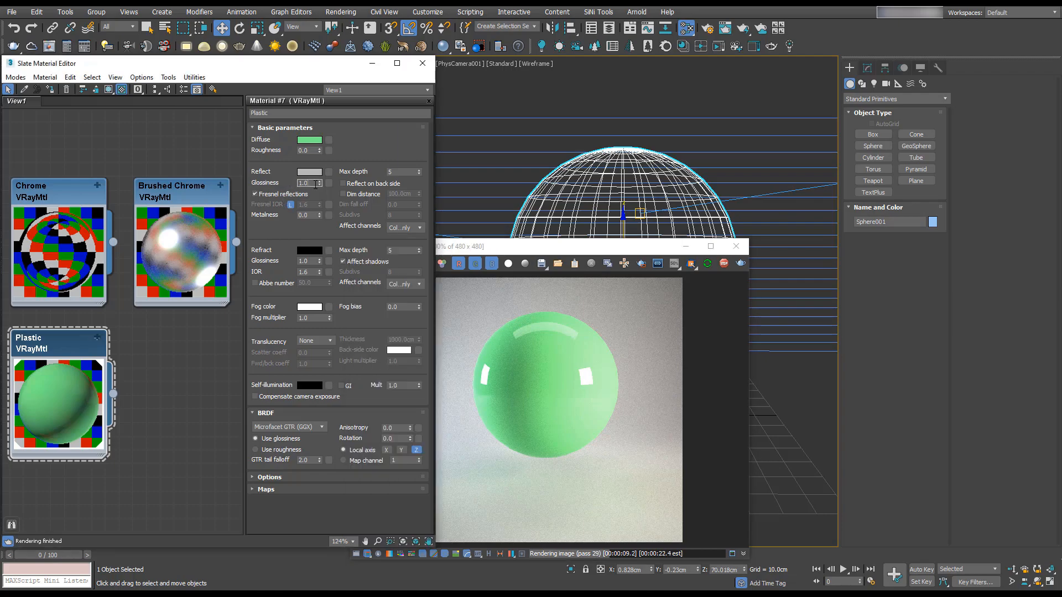
text(0.7)
key(Return)
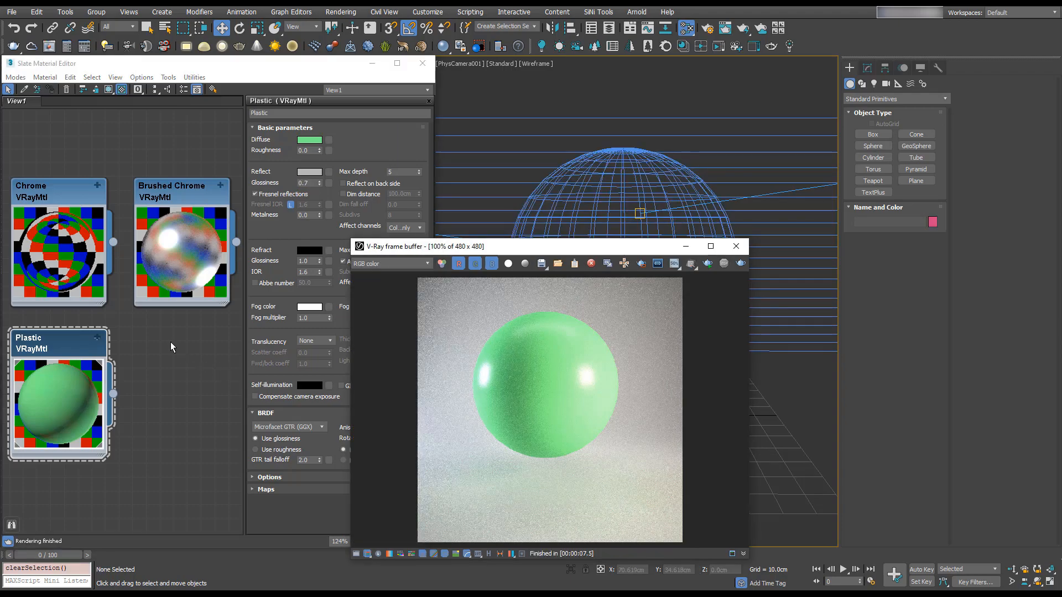
- Create a new VRayMtl material in the node view beside Plastic and name it Glass
click(169, 342)
right_click(169, 342)
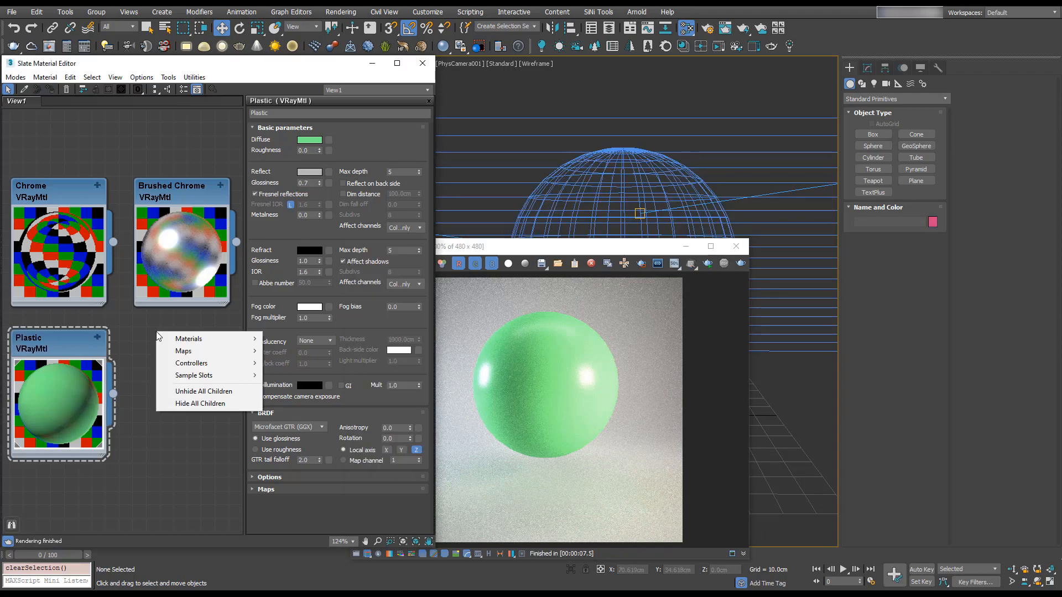
mouse_move(204, 341)
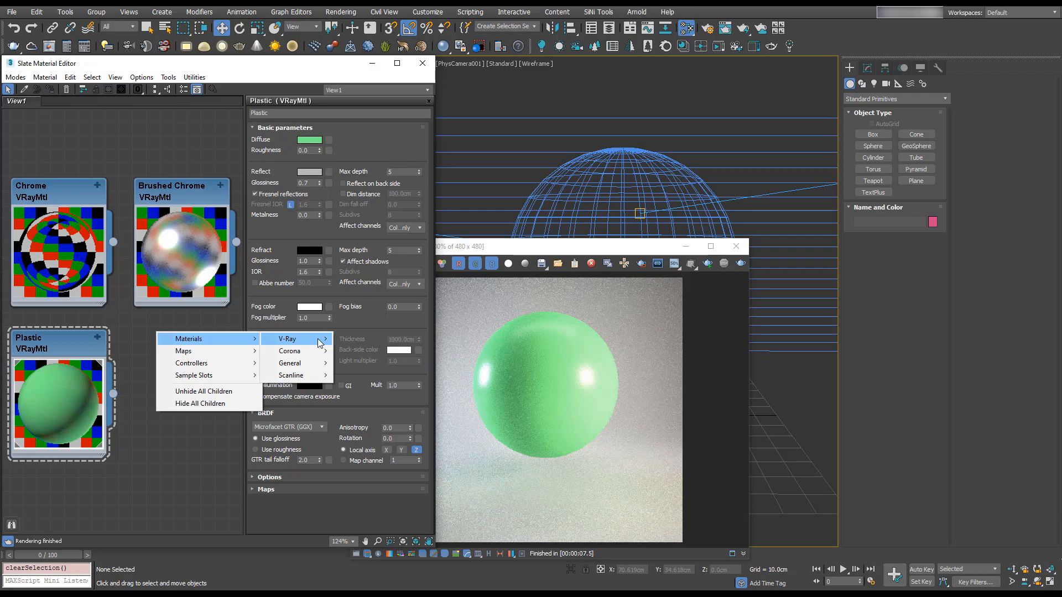
mouse_move(299, 339)
click(356, 208)
click(193, 323)
drag(156, 336, 187, 338)
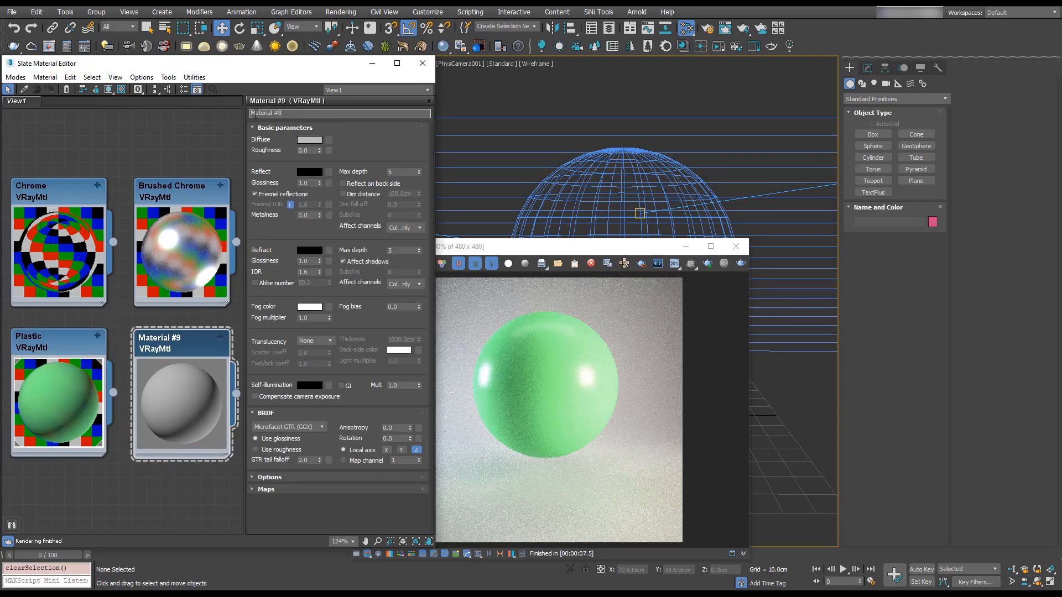
text(Glass)
- Set the Glass material's diffuse color to black
click(306, 141)
drag(329, 109, 329, 68)
click(409, 163)
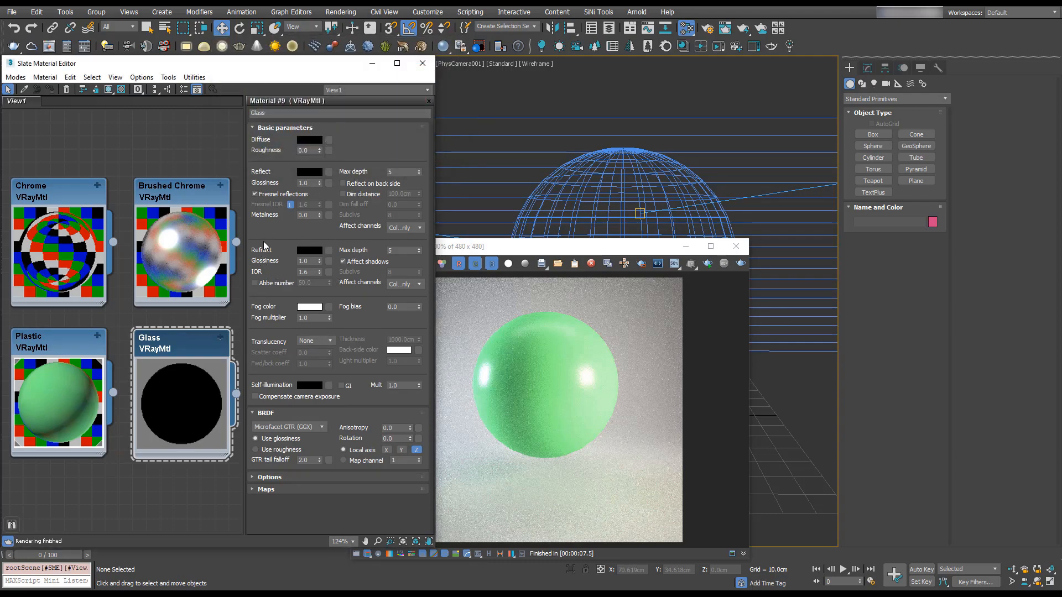
- Set the Glass material's refraction color to near-white, value 245, and show the checkered background in its preview
click(310, 250)
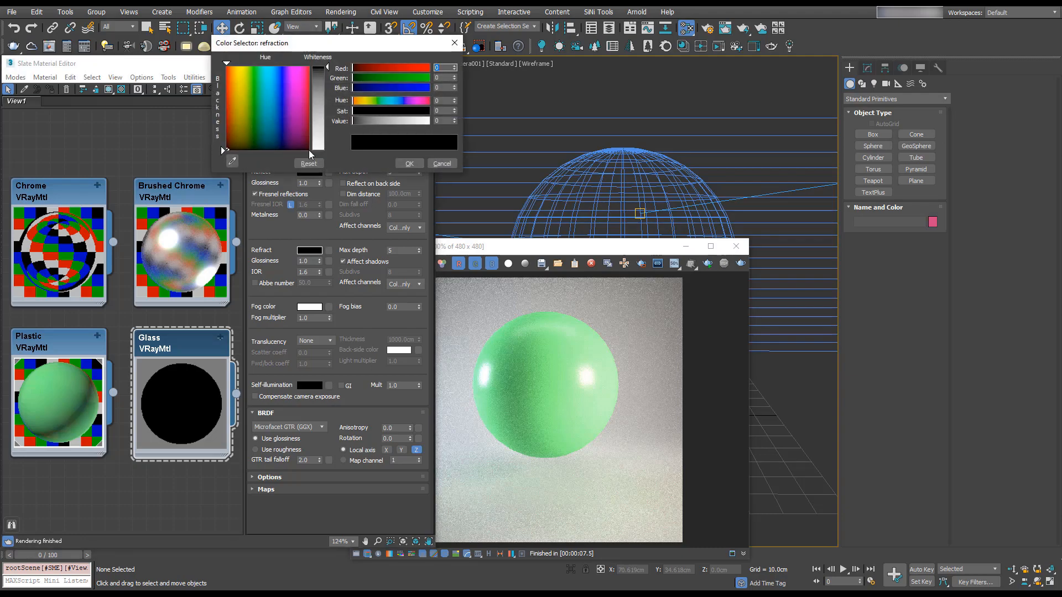
click(323, 107)
drag(320, 104, 327, 146)
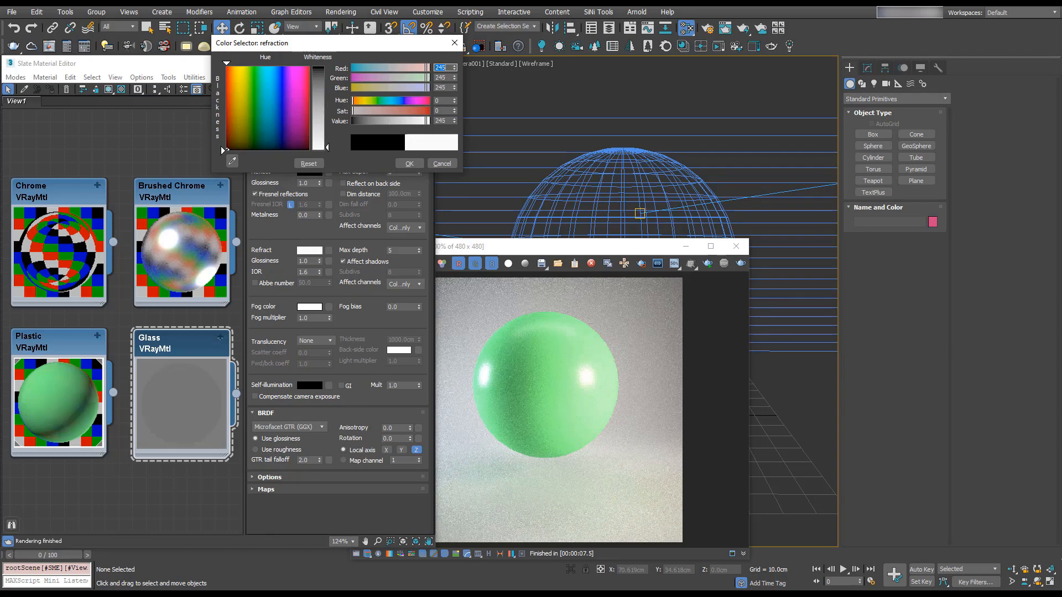
click(409, 164)
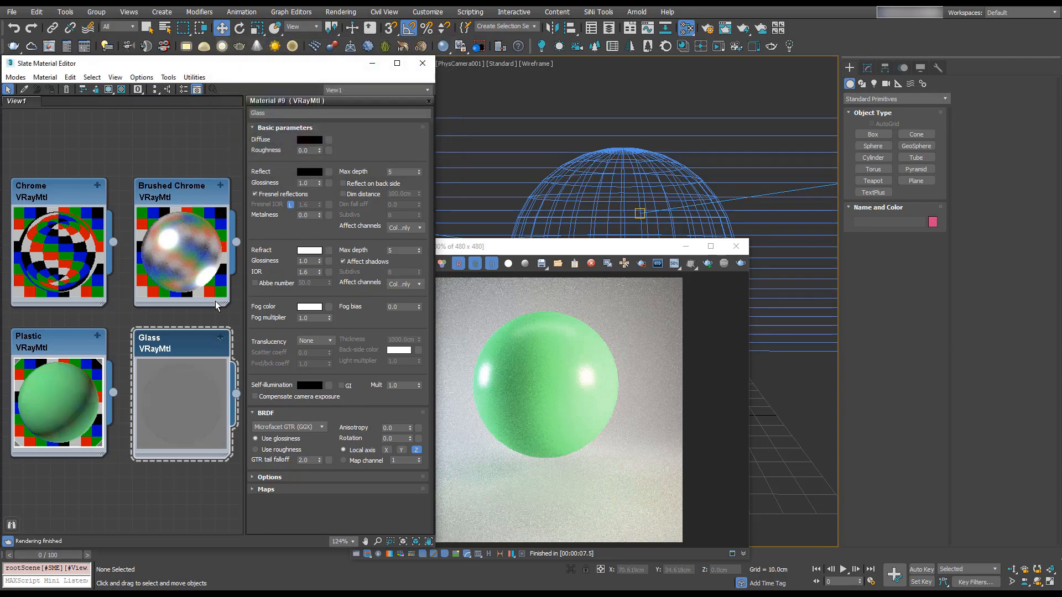
click(122, 89)
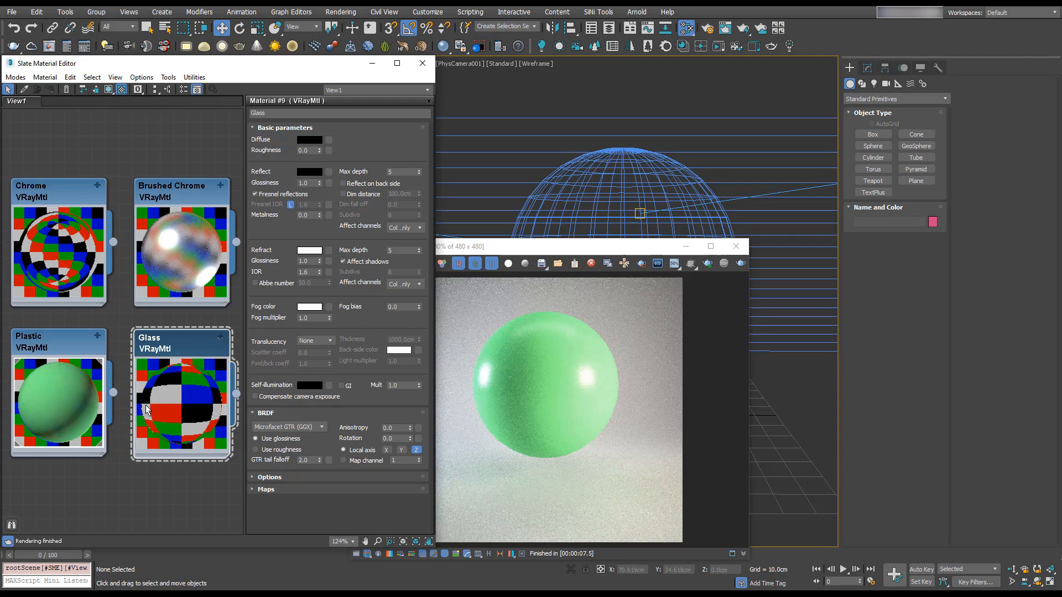
- Set the Glass material's reflection color to near-white, value 245
click(303, 172)
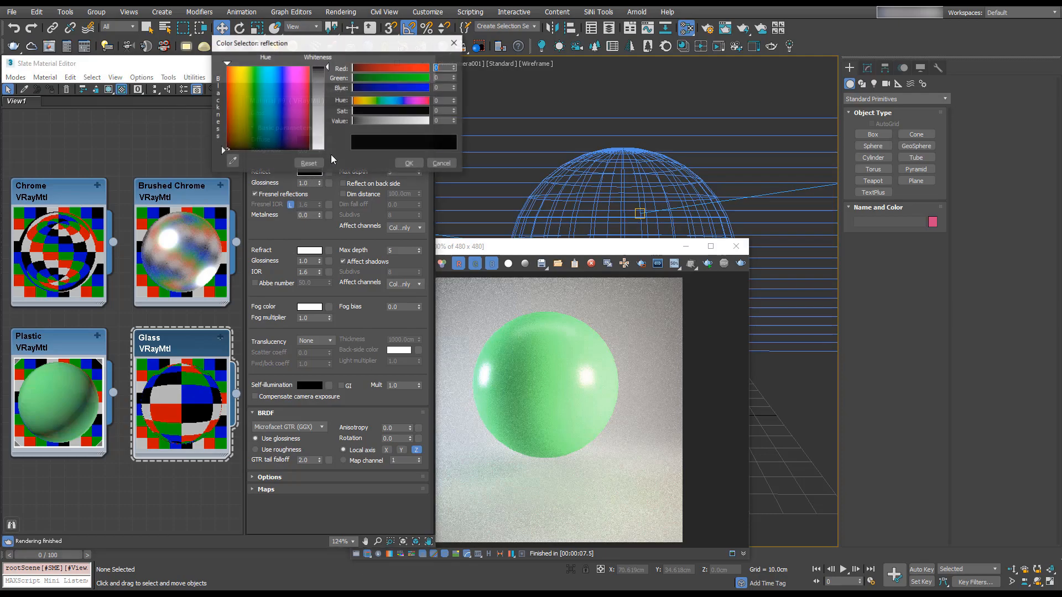
drag(320, 98, 320, 147)
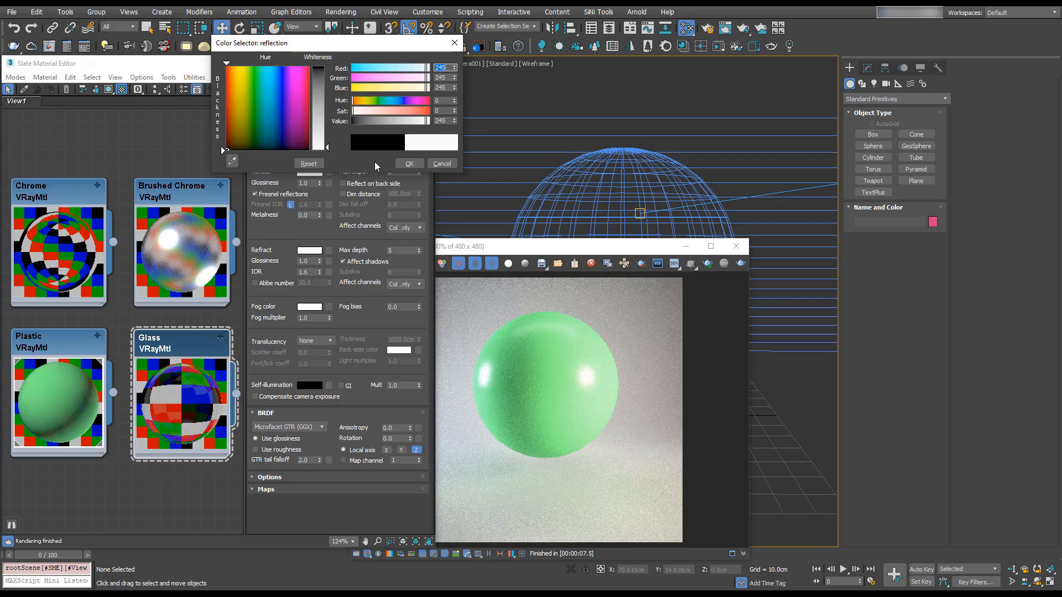
click(409, 163)
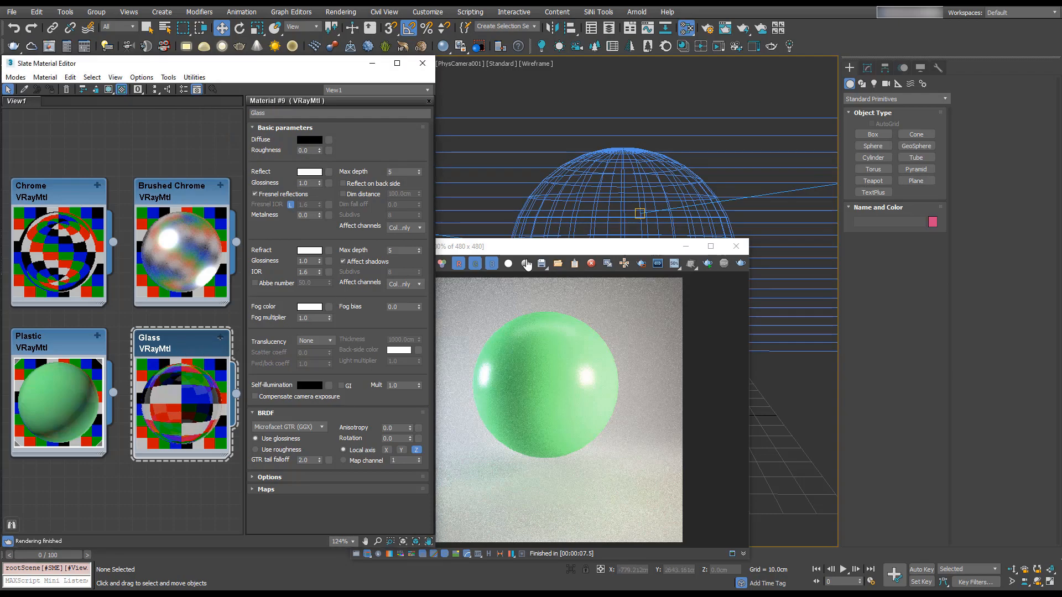
- Assign the Glass material to the sphere and check it in an interactive render
click(582, 166)
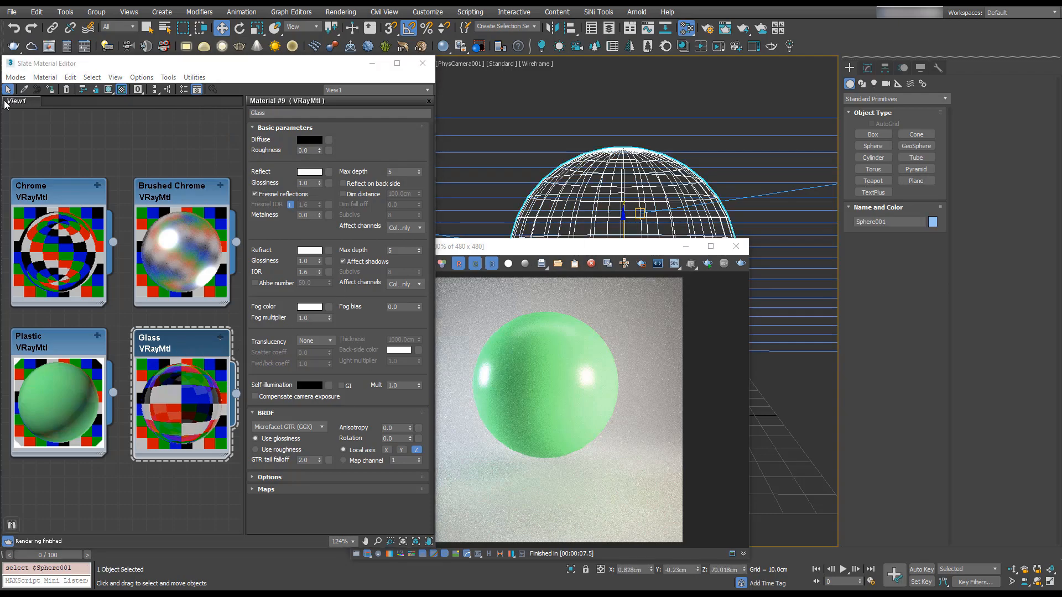
click(51, 92)
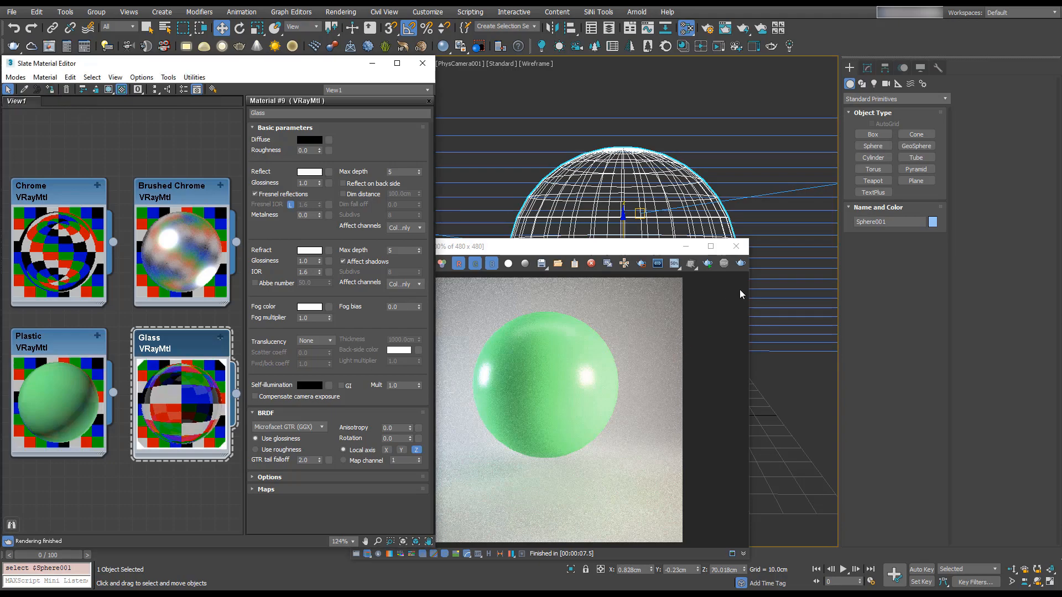
click(699, 284)
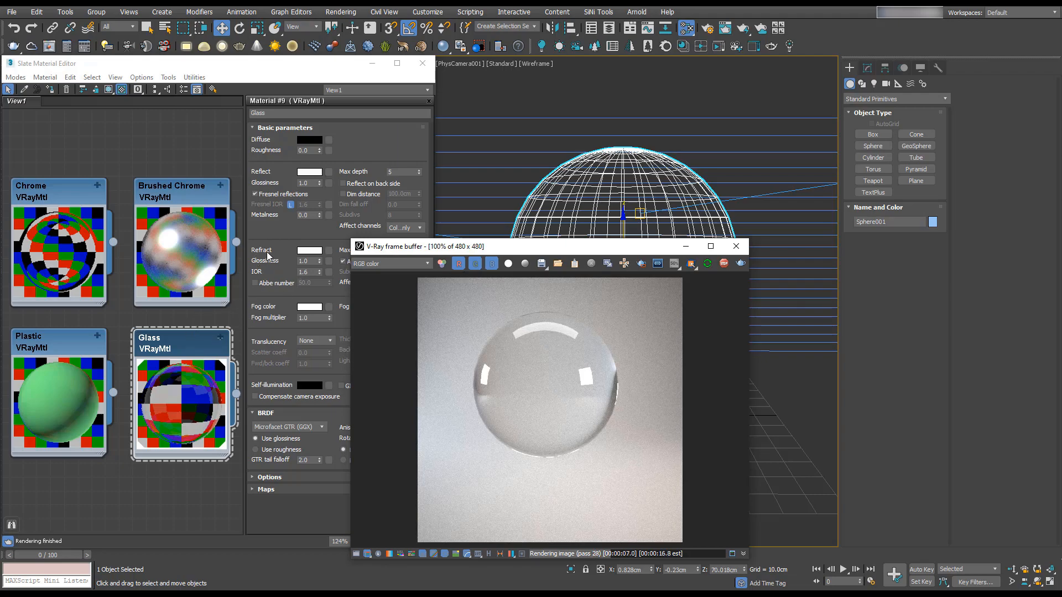
- Lower the Glass material's refraction glossiness to 0.83 and further to 0.75 to test frosted glass in the render
click(315, 262)
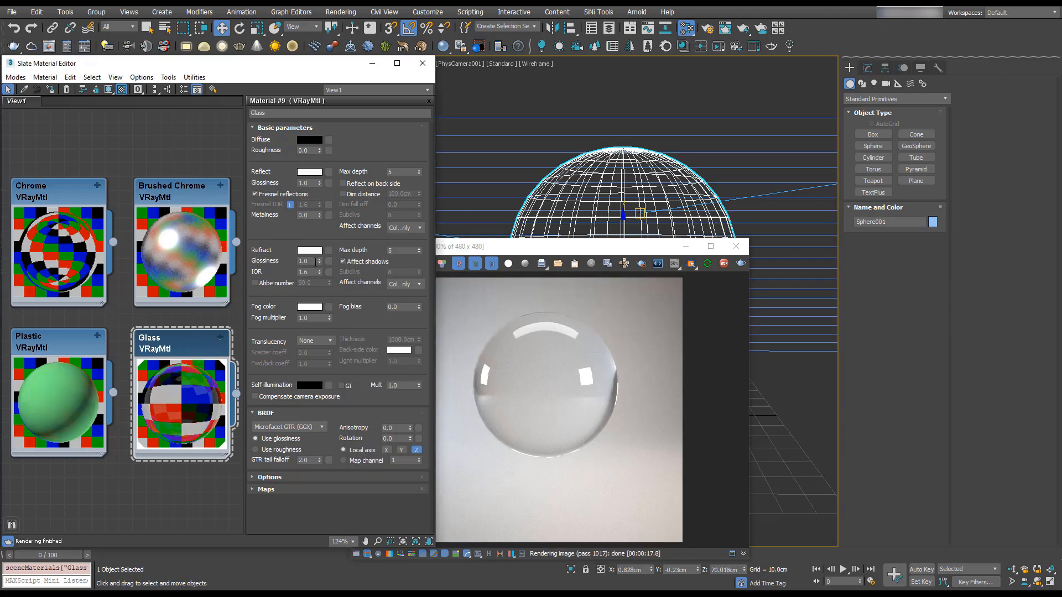
drag(313, 261, 292, 261)
text(0.83)
key(Return)
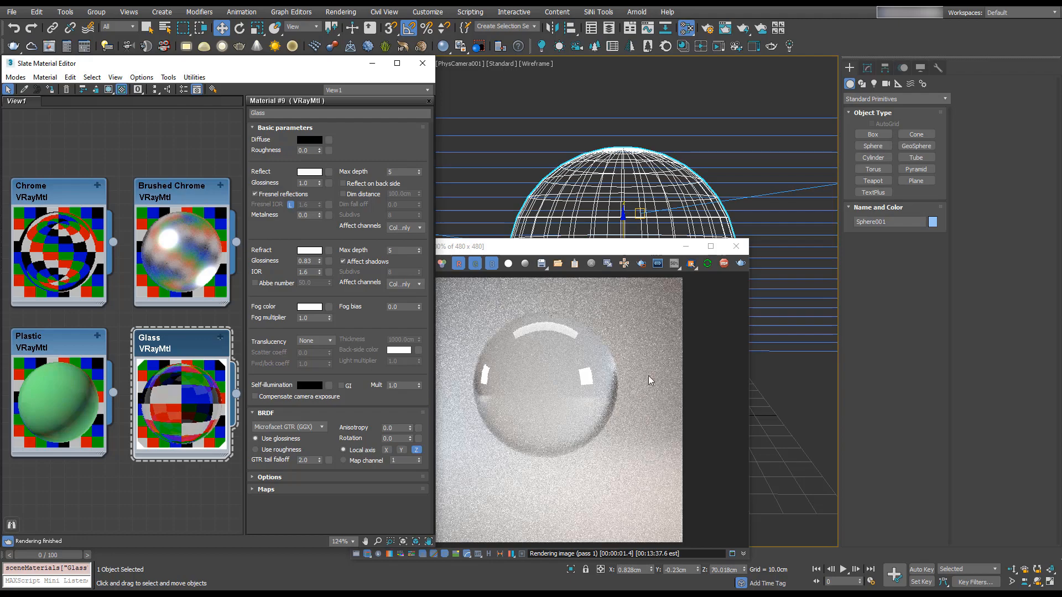
drag(319, 263, 320, 267)
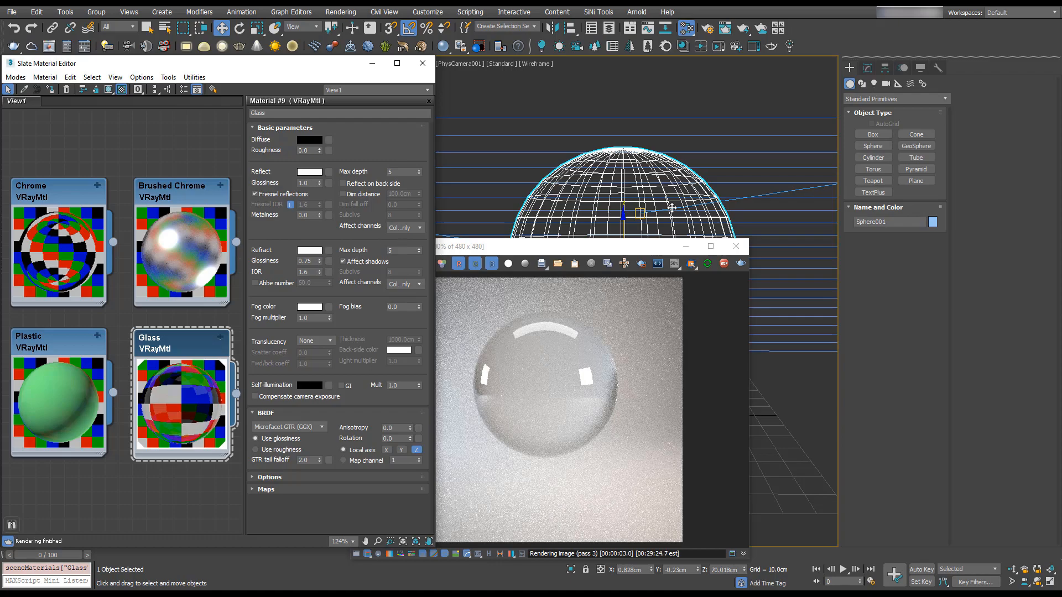
- Create a thin upright box beside the sphere, about 7.6 cm long, 46 cm wide and 93 cm high
click(873, 134)
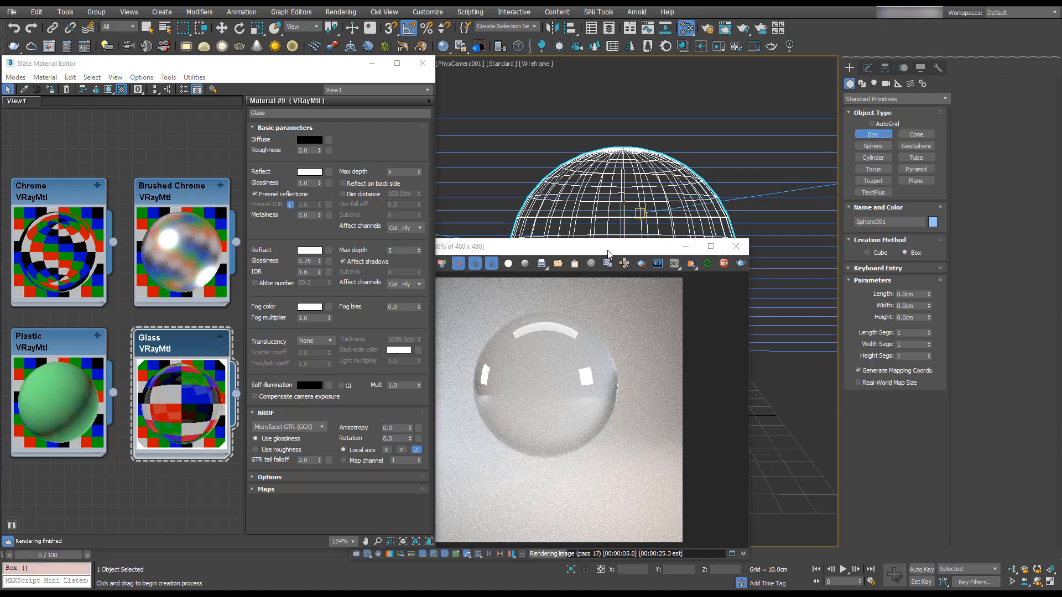
drag(653, 246, 498, 292)
drag(754, 372, 677, 379)
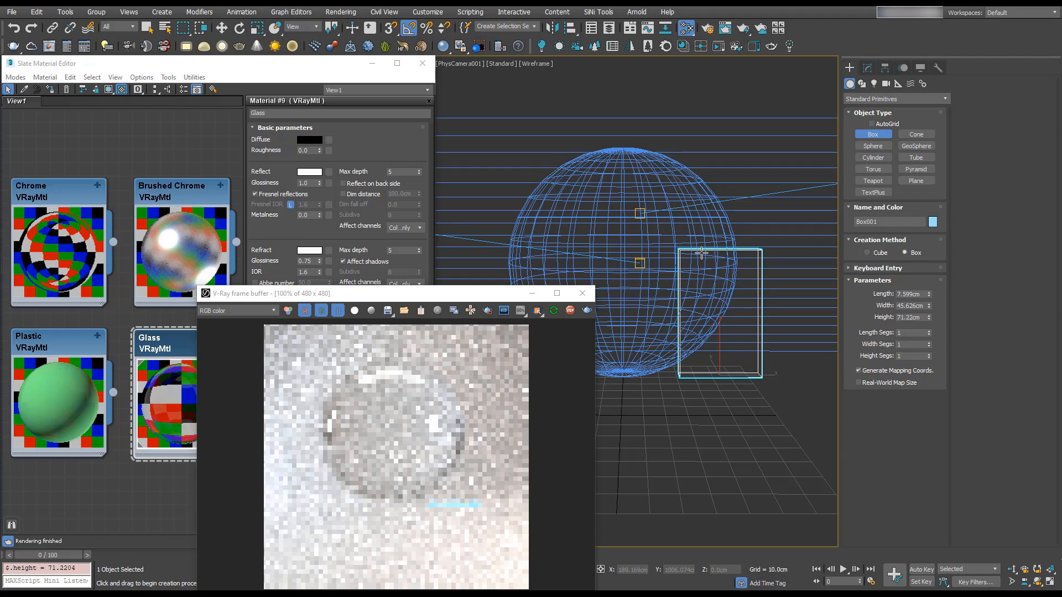
click(699, 215)
drag(469, 296, 680, 268)
right_click(651, 215)
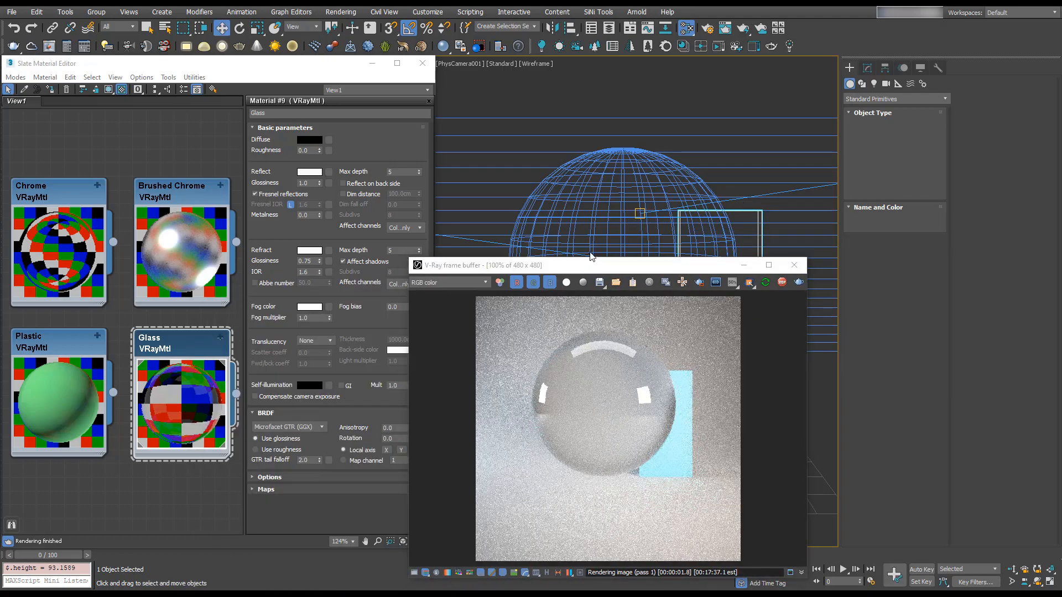
- Set the Glass refraction glossiness to 1.0 and move the box sideways so it sits behind the sphere
drag(319, 260, 318, 235)
drag(664, 265, 661, 410)
drag(743, 384, 708, 381)
drag(639, 391, 679, 241)
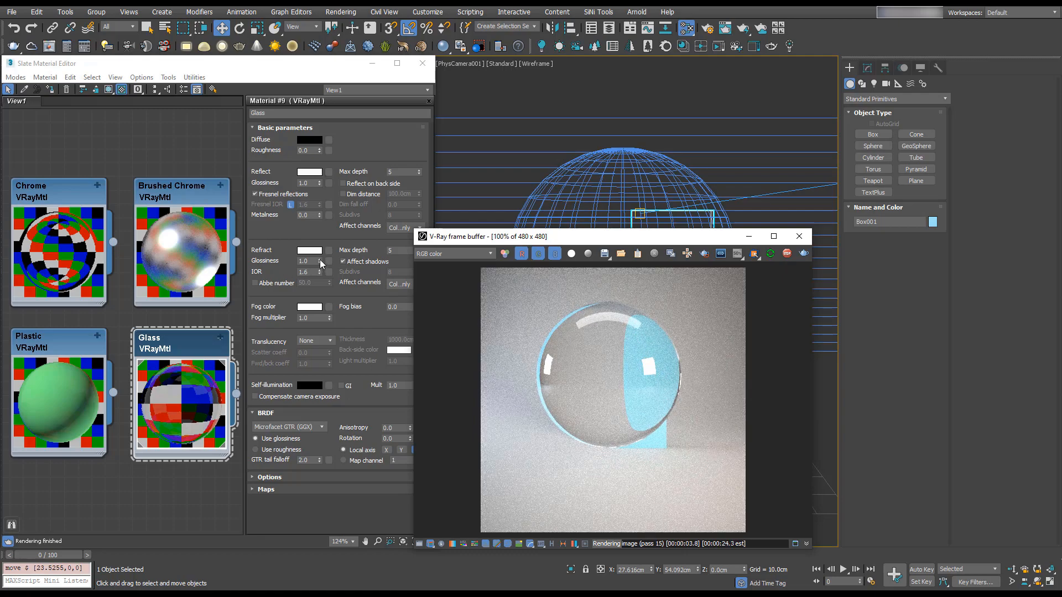
- Lower the Glass refraction glossiness to 0.71 and further to 0.55 to compare how the box blurs through the sphere
drag(321, 264, 323, 276)
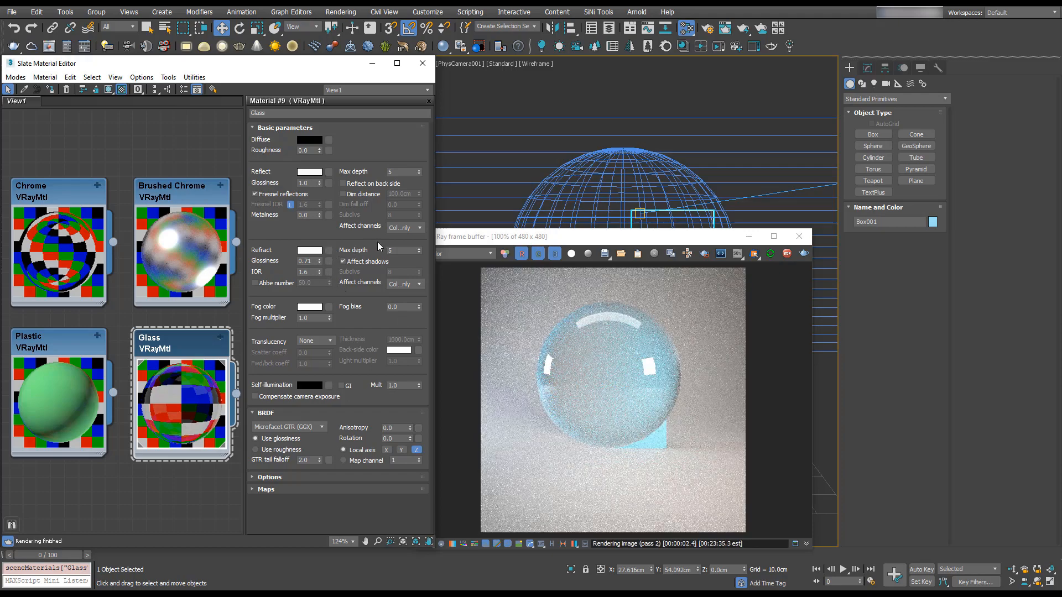
drag(319, 261, 325, 271)
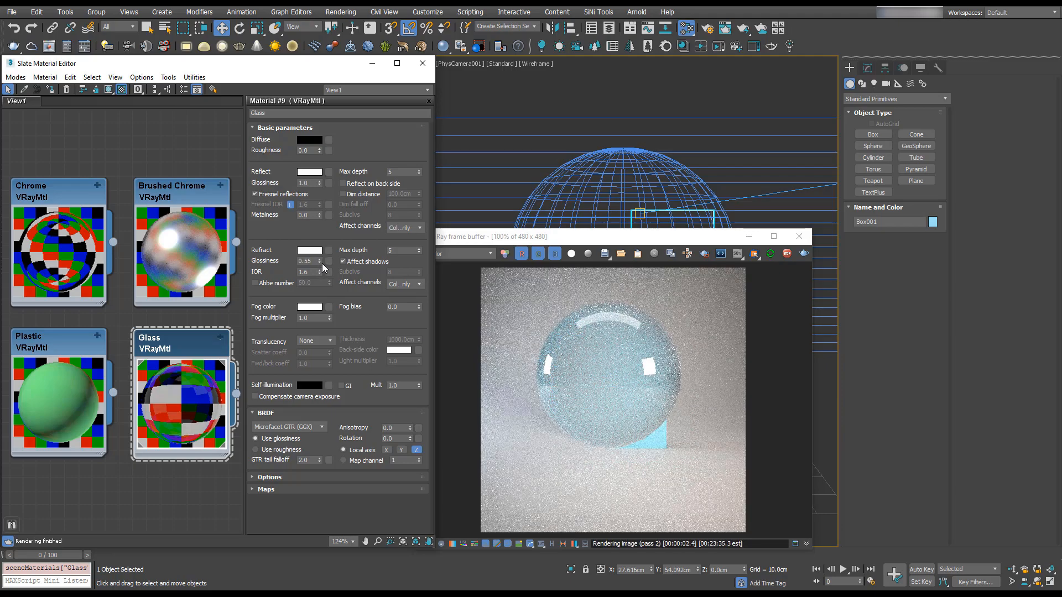
- Delete the test box from the scene and restore the Glass refraction glossiness to 1.0
drag(681, 236, 508, 233)
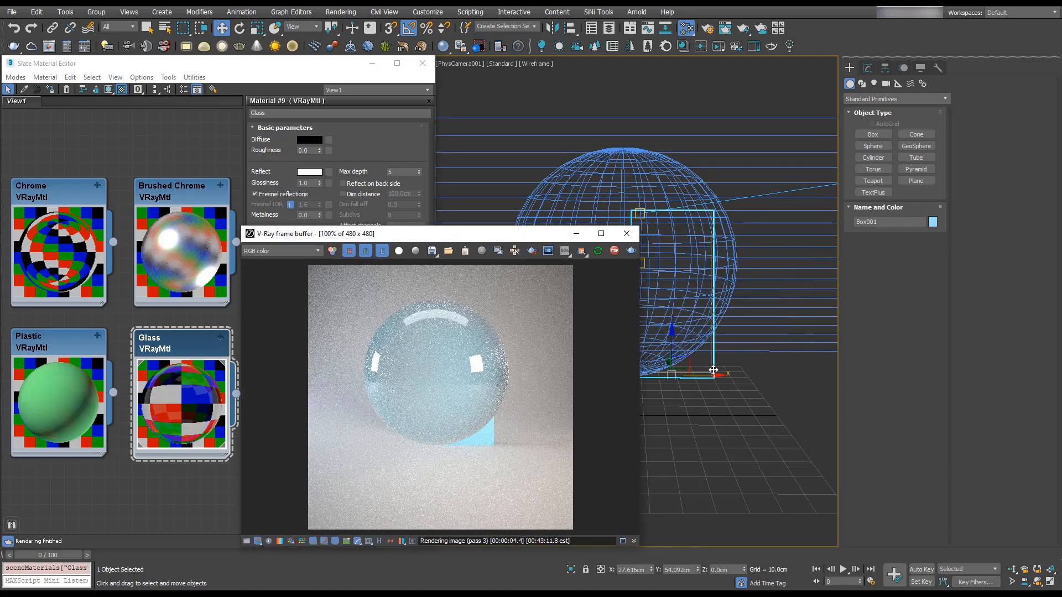
click(698, 374)
key(Delete)
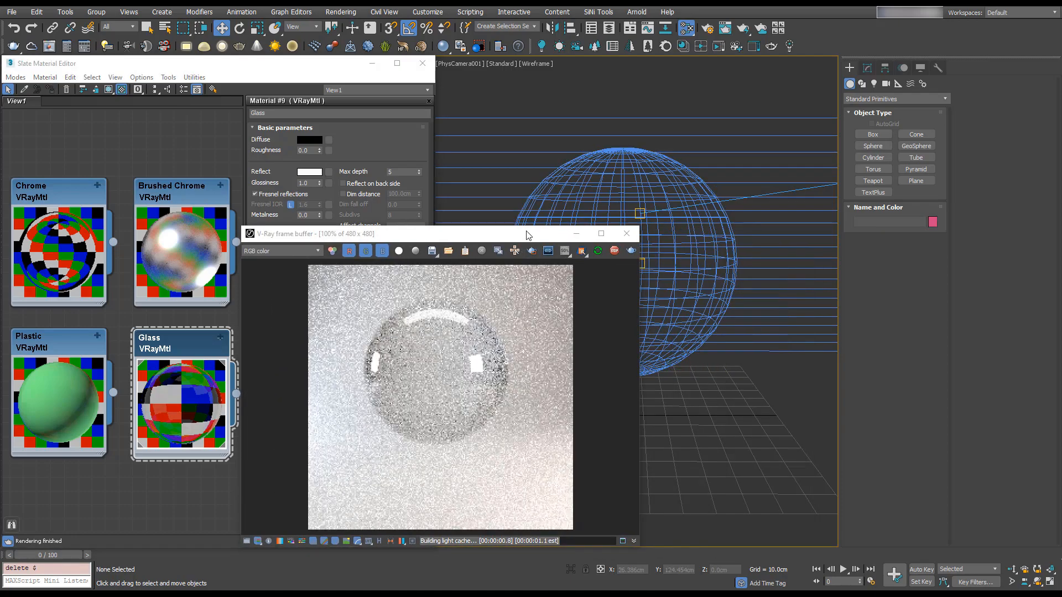
drag(502, 235, 760, 206)
drag(320, 265, 314, 224)
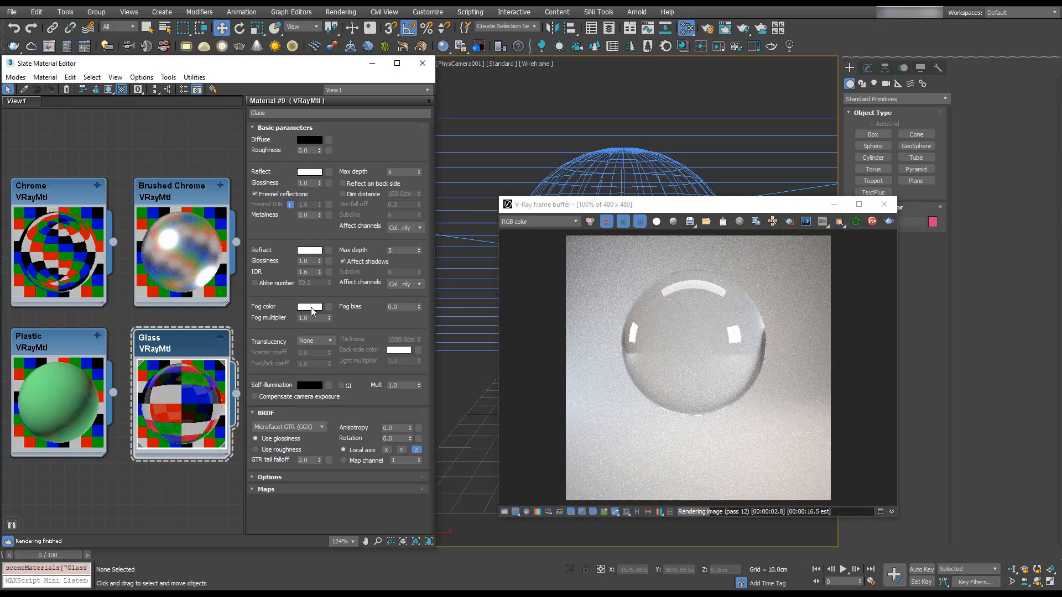
- Set the Glass material's fog color to a barely tinted red with hue 0 and saturation 1
click(309, 307)
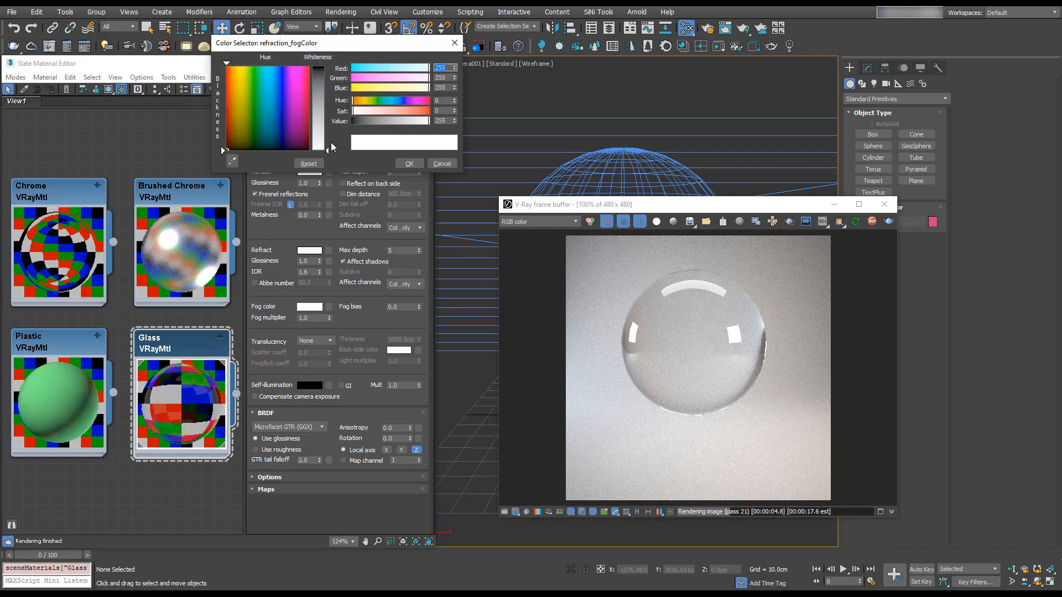
drag(230, 70, 225, 66)
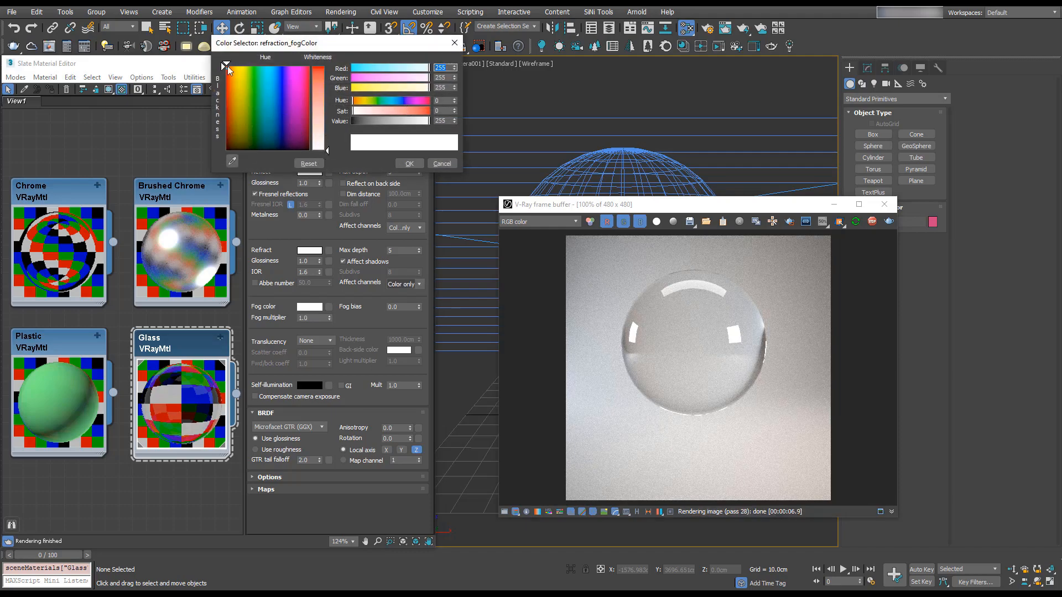
drag(328, 150, 327, 150)
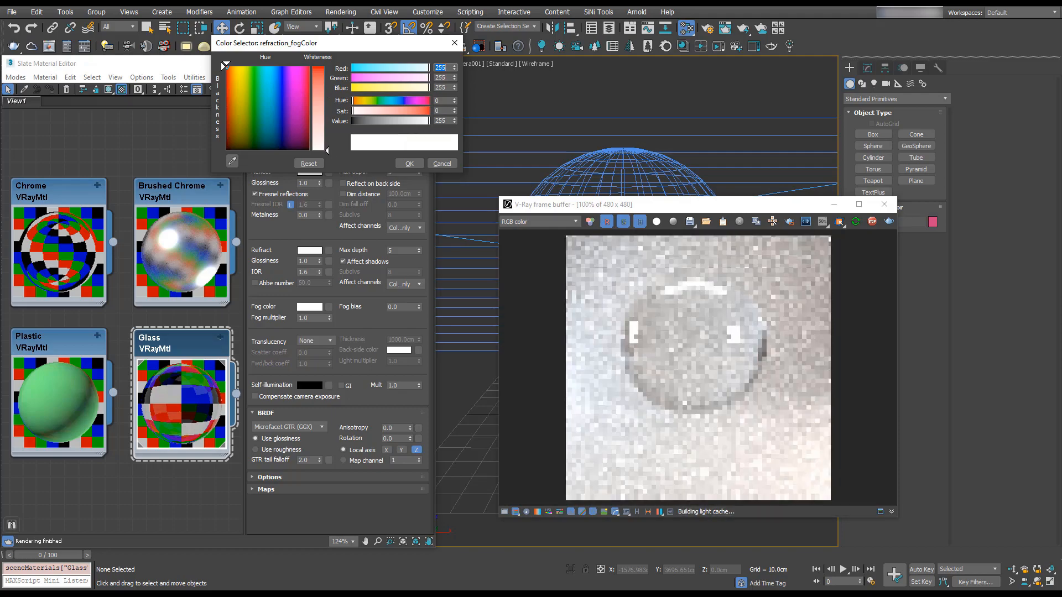
drag(454, 110, 454, 112)
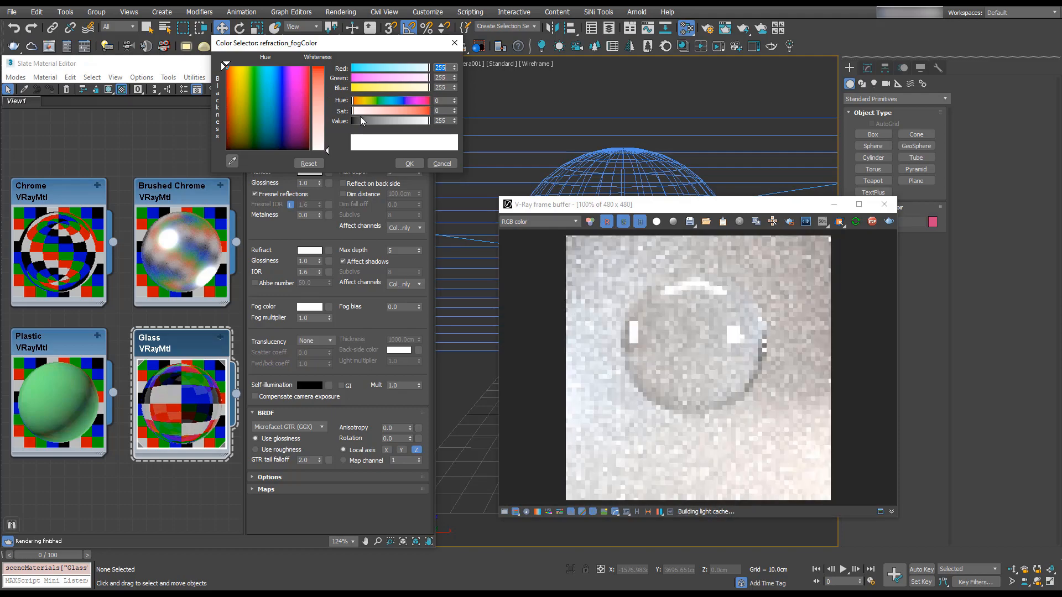
click(455, 109)
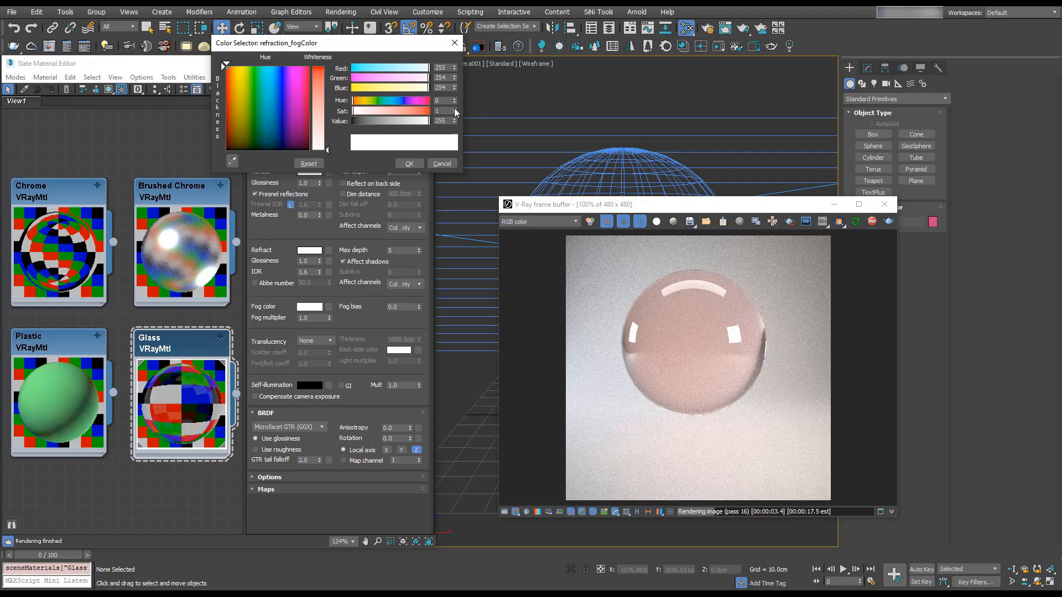
- Raise the Glass fog color's saturation to 27 for a stronger red tint and update the material's node preview
mouse_move(233, 71)
mouse_down()
mouse_move(308, 69)
mouse_move(226, 69)
mouse_up()
drag(358, 114, 361, 113)
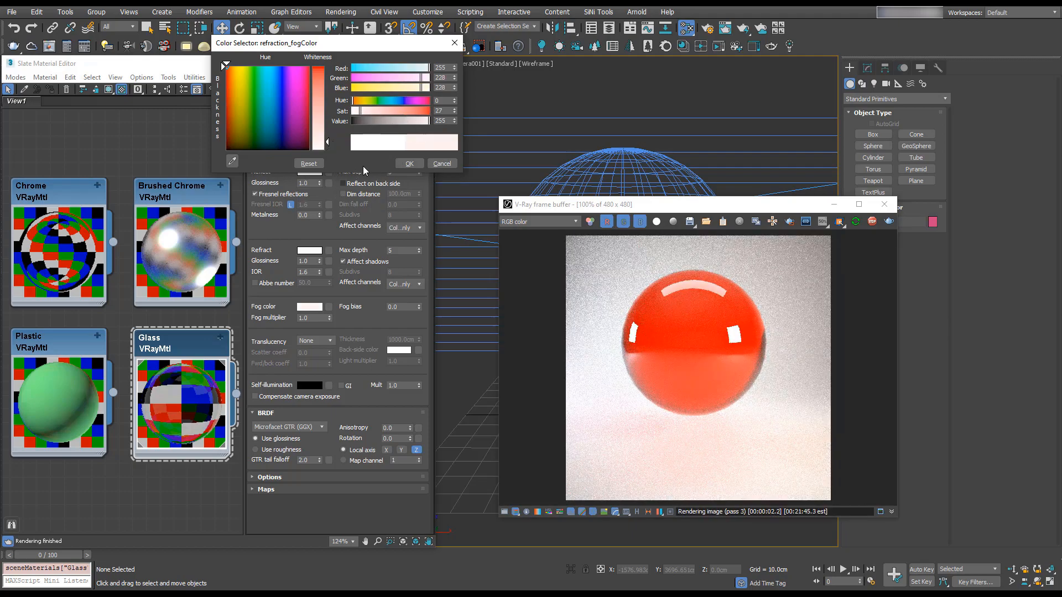
click(409, 165)
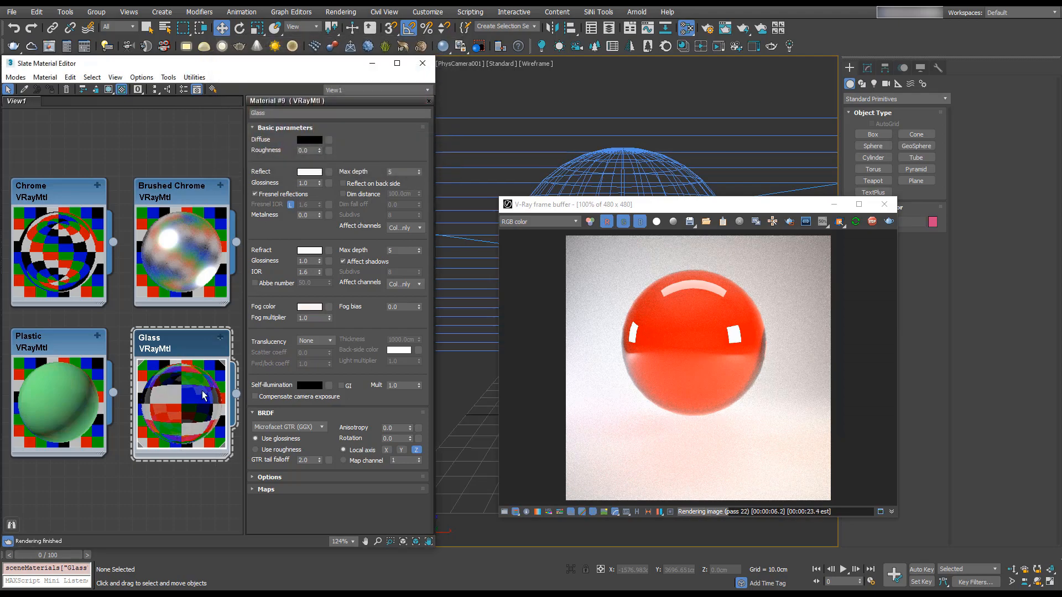
right_click(204, 395)
click(233, 171)
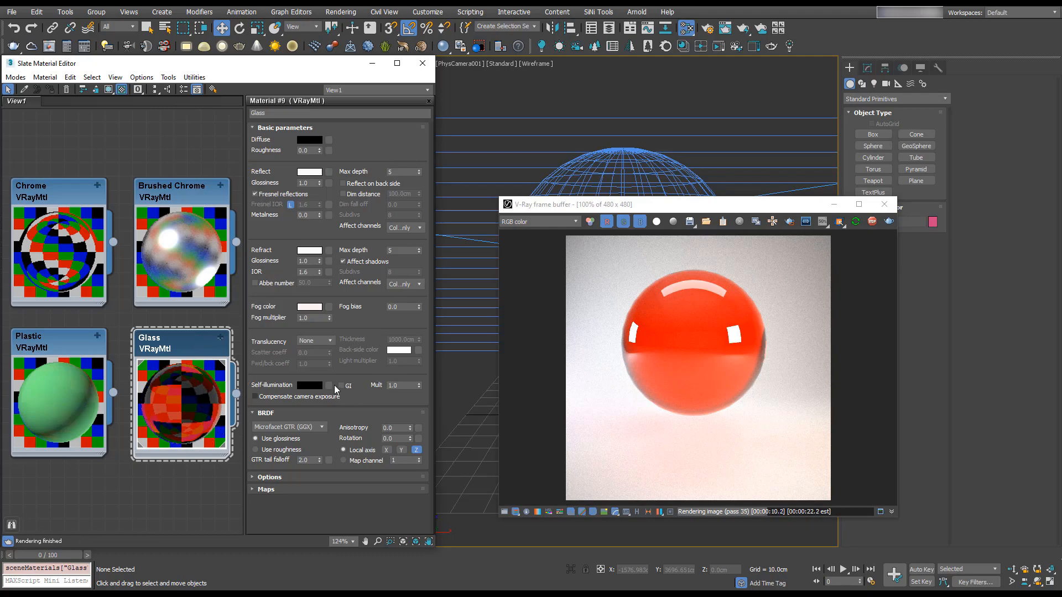
- Reset the Glass material's fog color to untinted white, check the clear sphere in the render and stop the interactive rendering
click(310, 308)
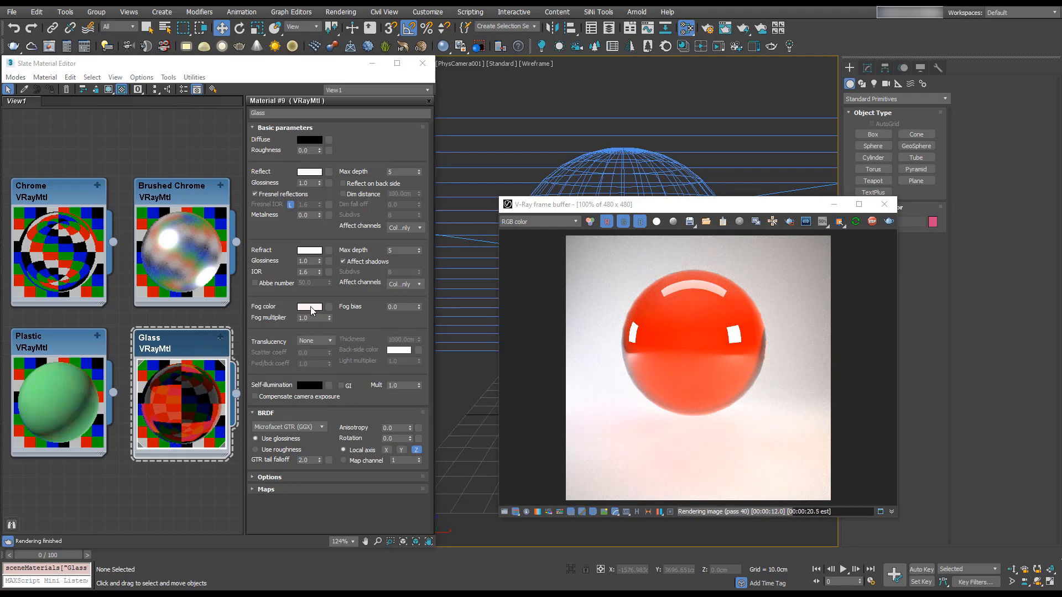
drag(326, 149, 326, 158)
click(409, 164)
middle_drag(180, 414, 184, 337)
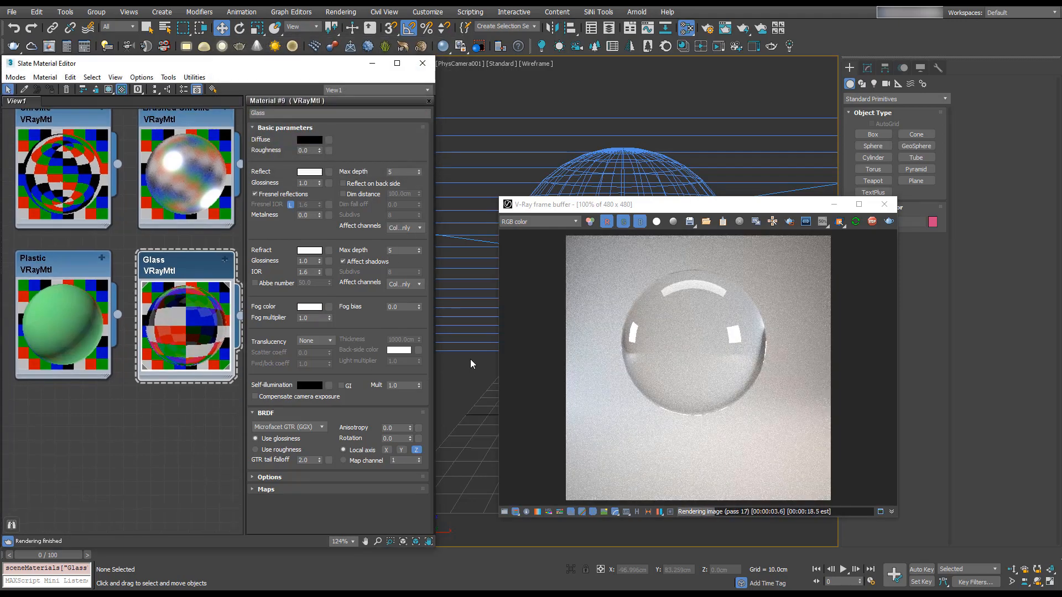
click(872, 221)
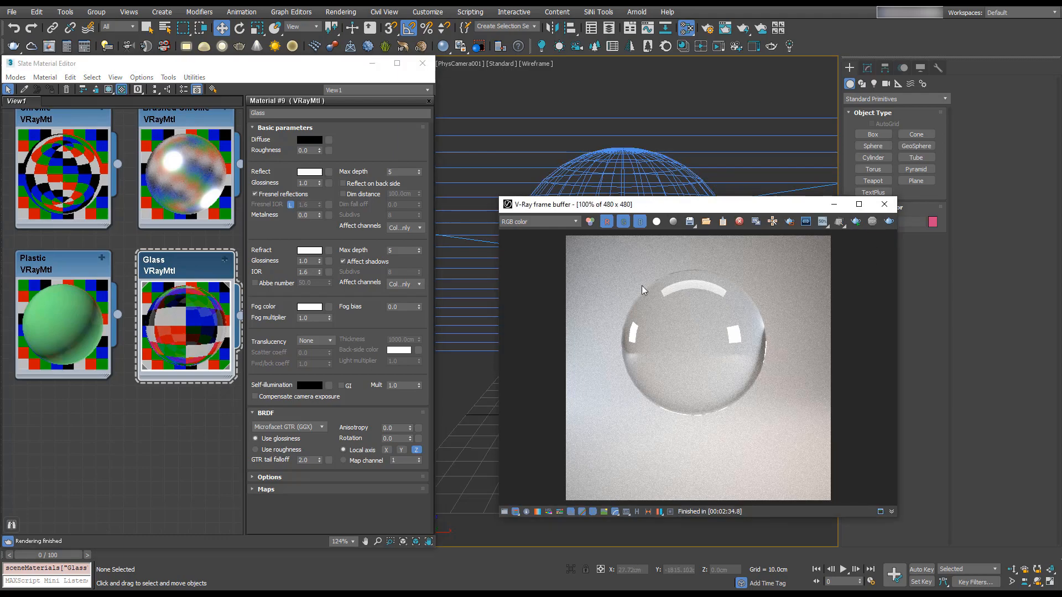
- Delete the Glass material node from the material view and undo the deletion
click(199, 256)
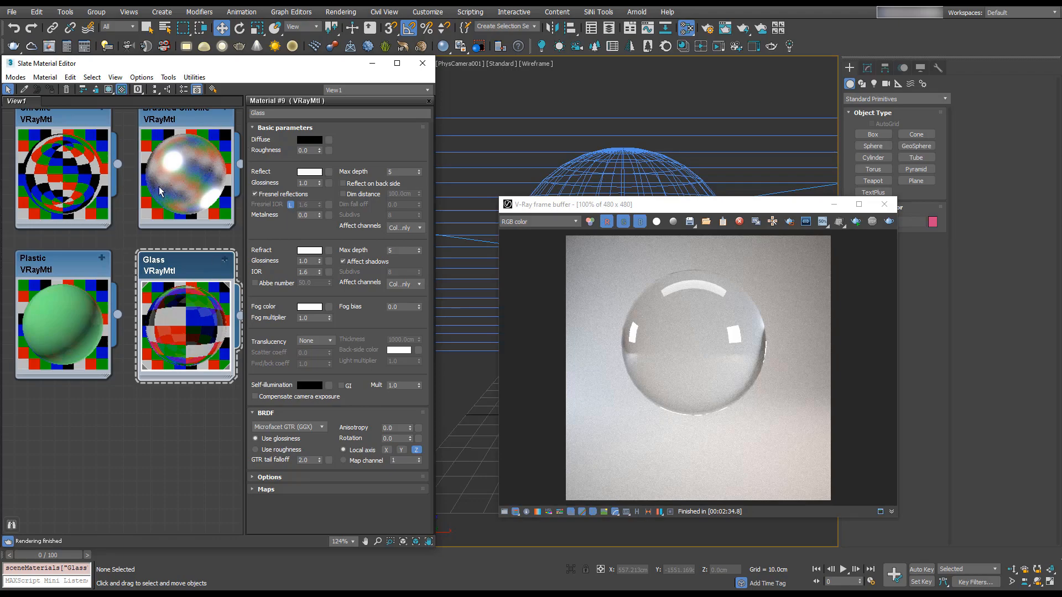
click(631, 155)
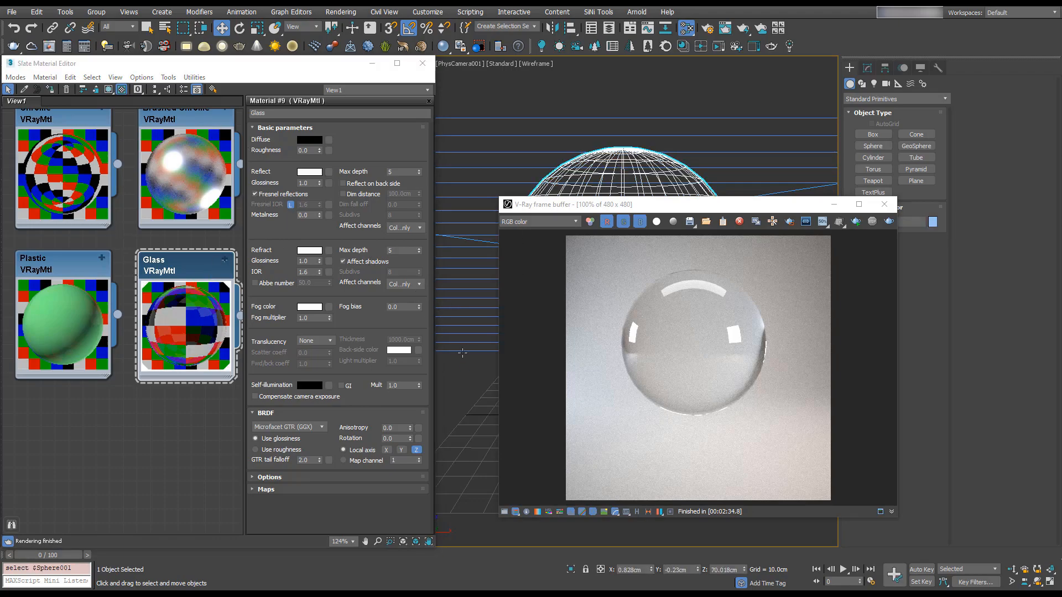
click(463, 371)
click(171, 254)
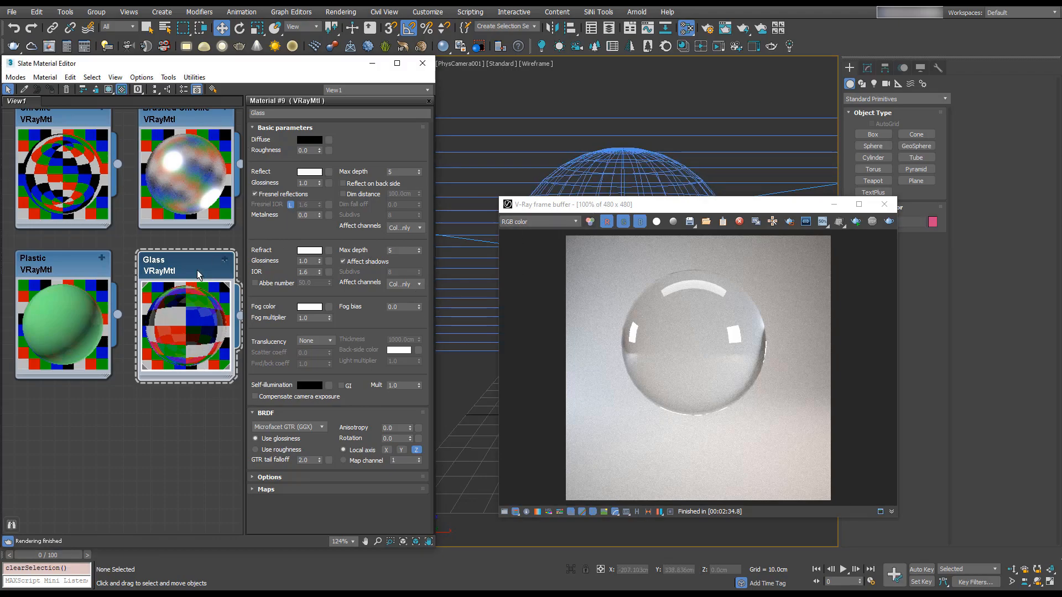
key(Delete)
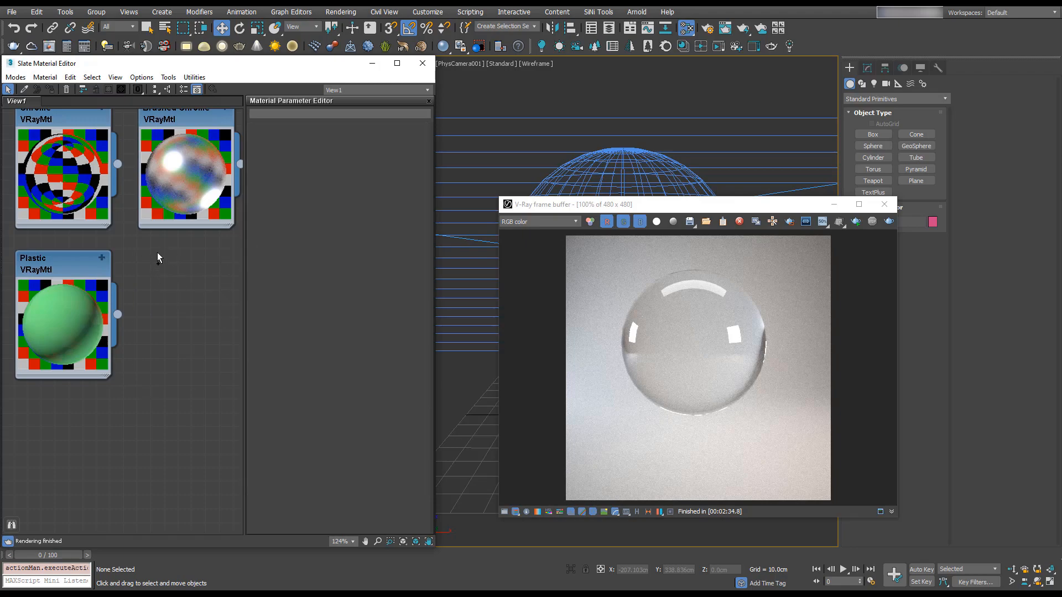
key(ctrl+z)
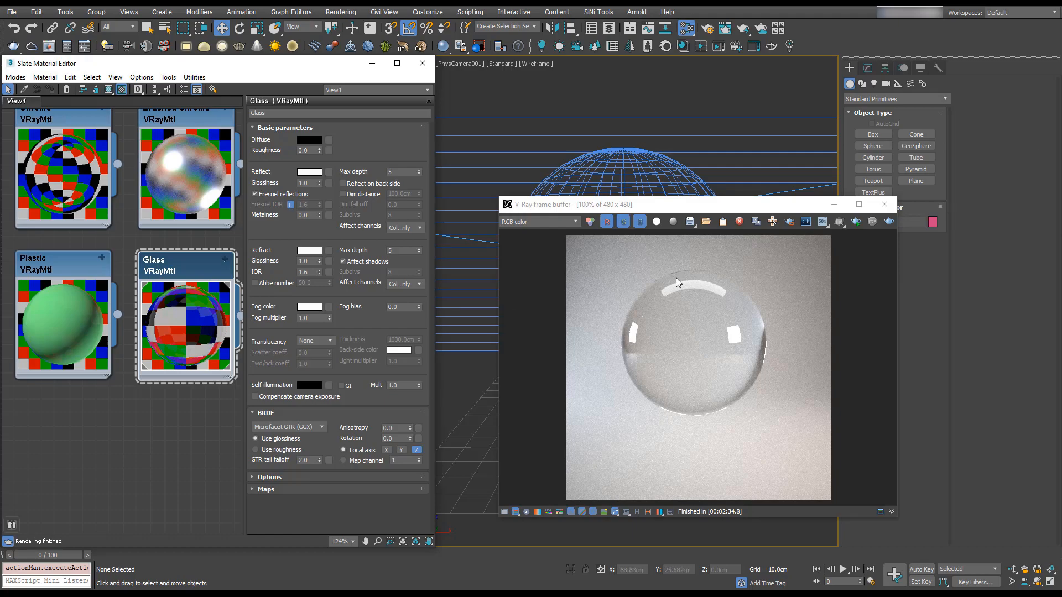
click(885, 206)
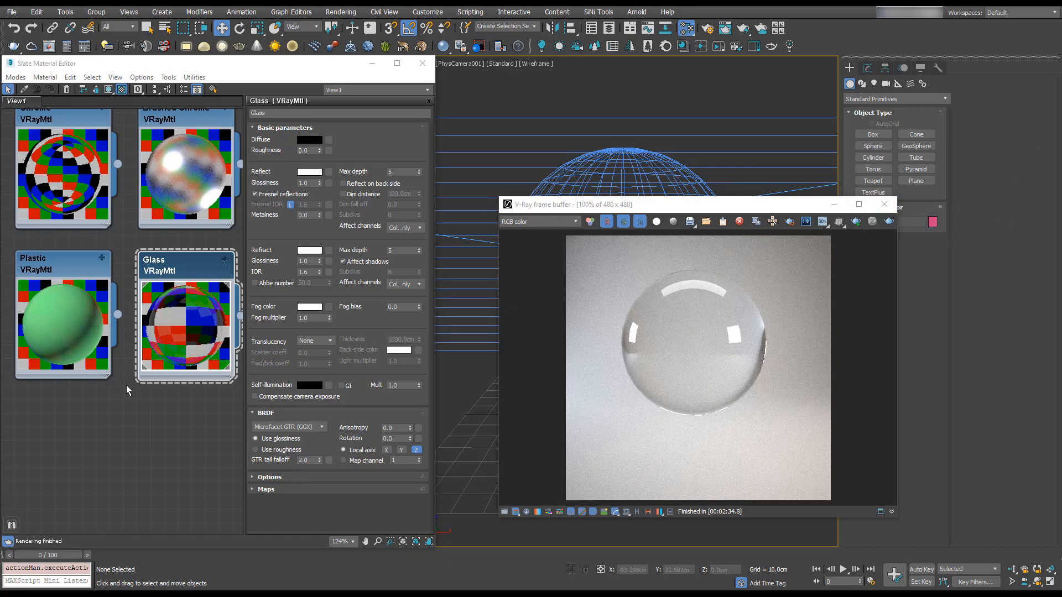
- Create a new VRayMtl material, place its node below Plastic with an enlarged preview and name it Wood
right_click(32, 417)
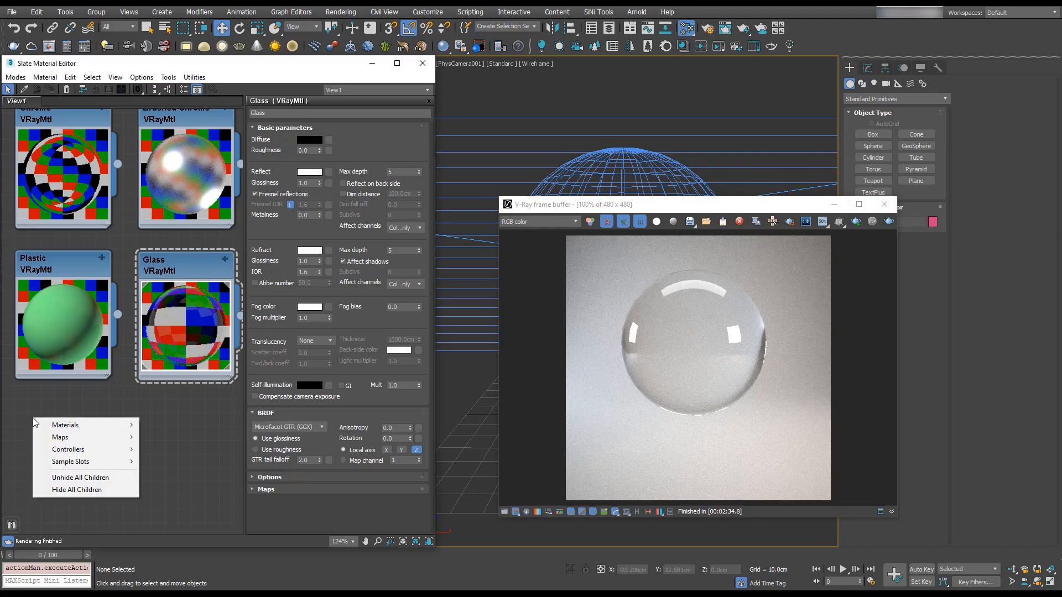
mouse_move(92, 427)
mouse_move(162, 425)
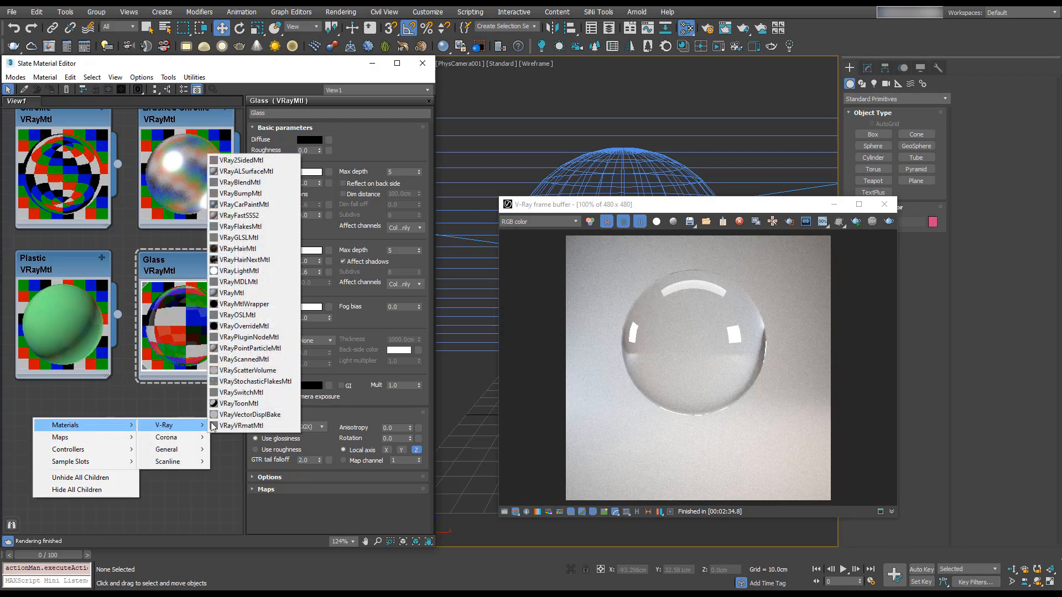
click(265, 293)
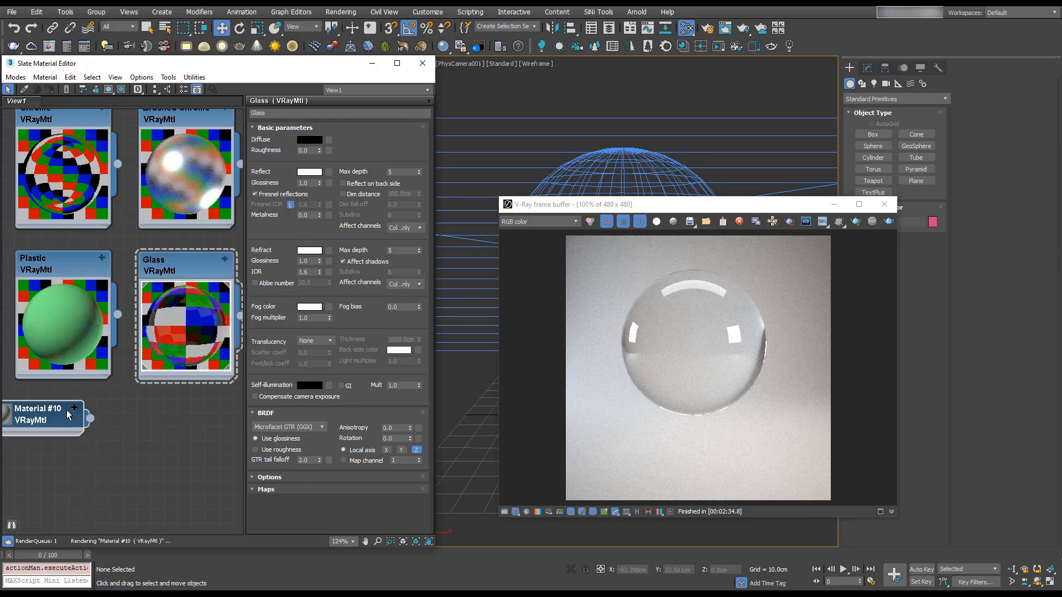
drag(36, 416, 65, 412)
double_click(65, 412)
drag(300, 112, 217, 113)
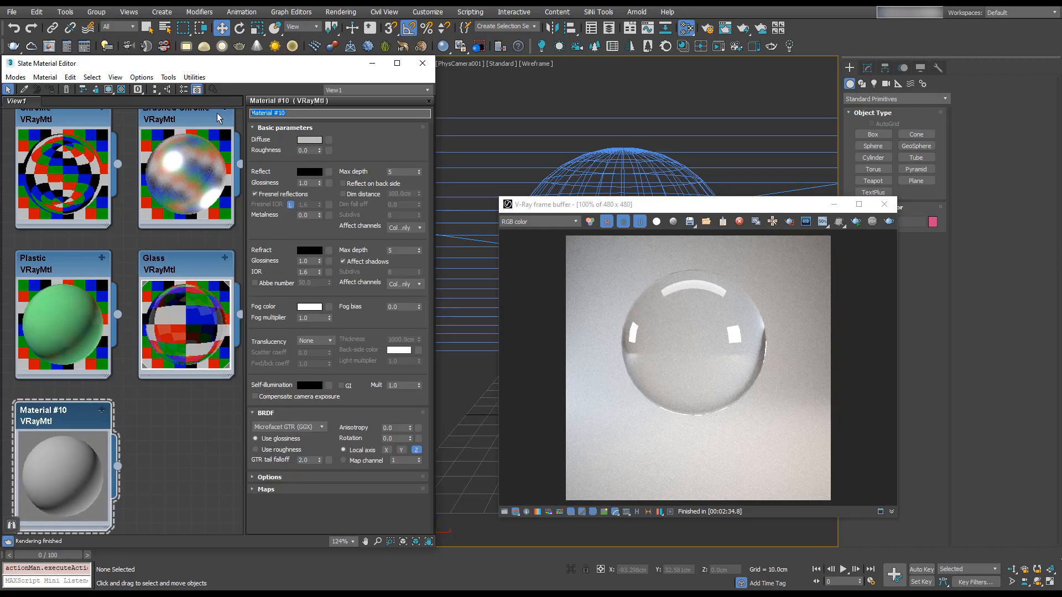
text(Wood)
- Switch to the web browser and look over the texture categories on textures.com
key(alt+Tab)
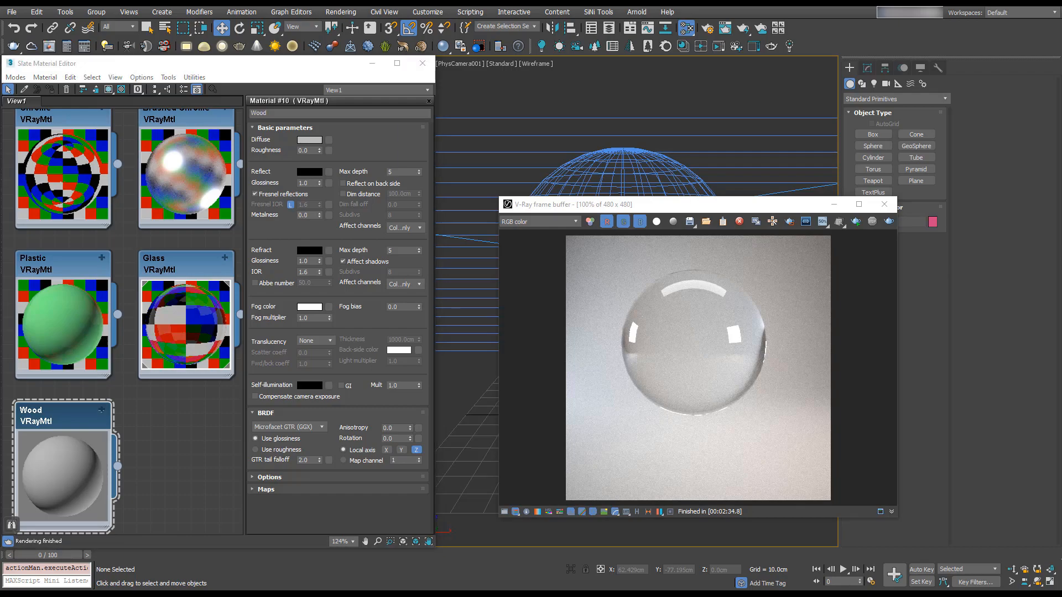
drag(1024, 110, 835, 200)
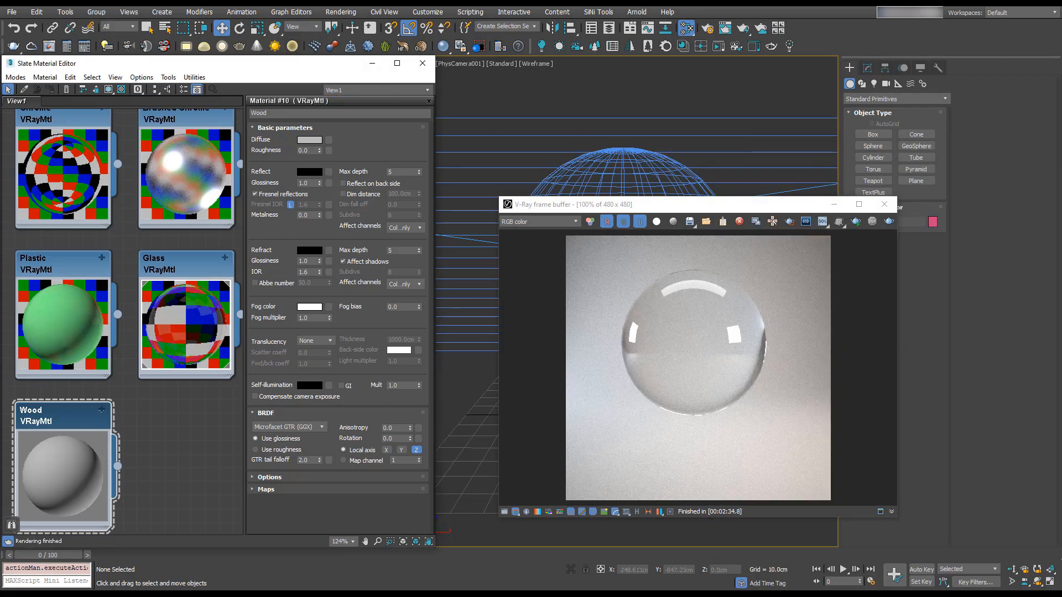
drag(1061, 185, 629, 120)
double_click(628, 118)
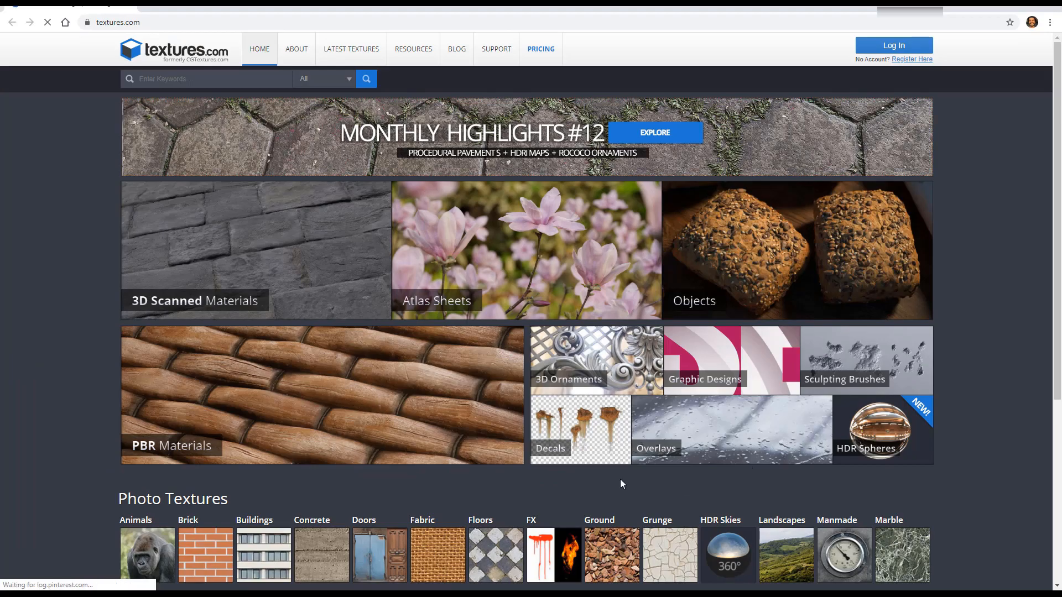
scroll(457, 370, down, 5)
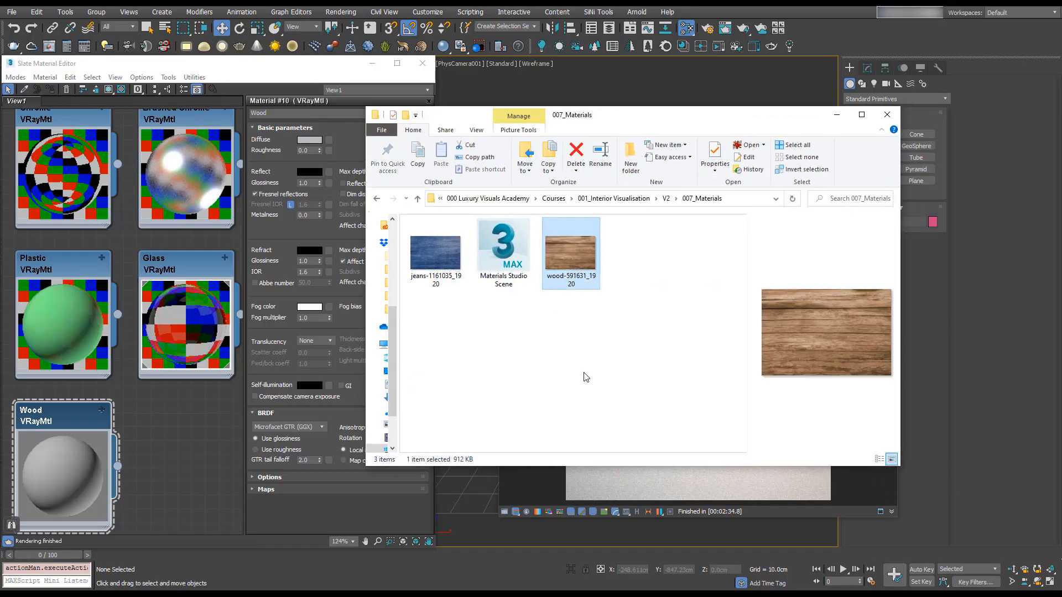
- Bring the wood-591631_1920 image from the 007_Materials folder into the material view as a Bitmap node beside the Wood material
middle_drag(111, 395, 159, 327)
scroll(160, 327, down, 1)
scroll(160, 327, down, 1)
key(alt+Tab)
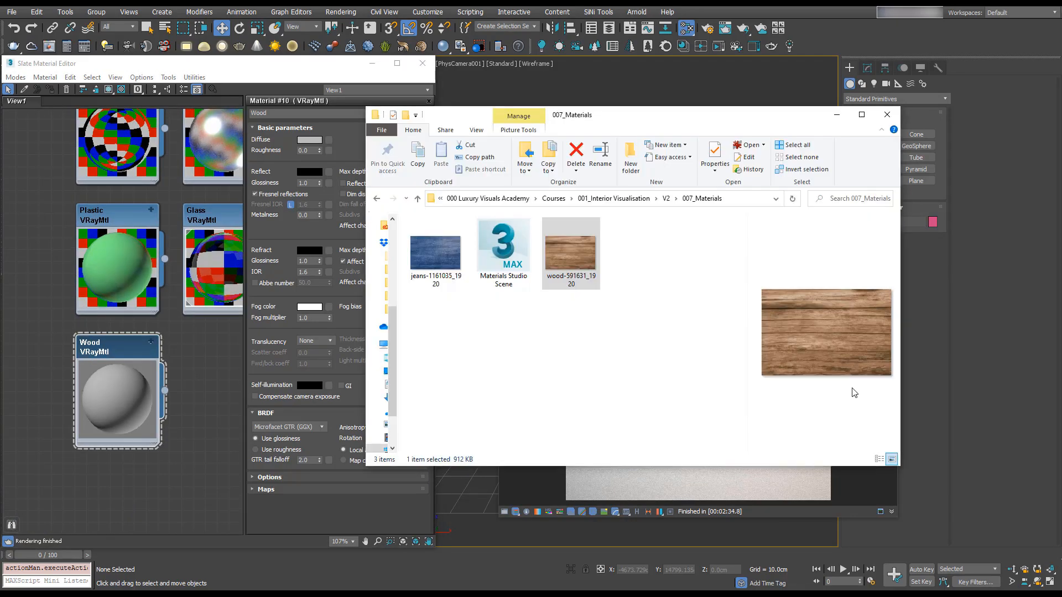
drag(572, 260, 17, 375)
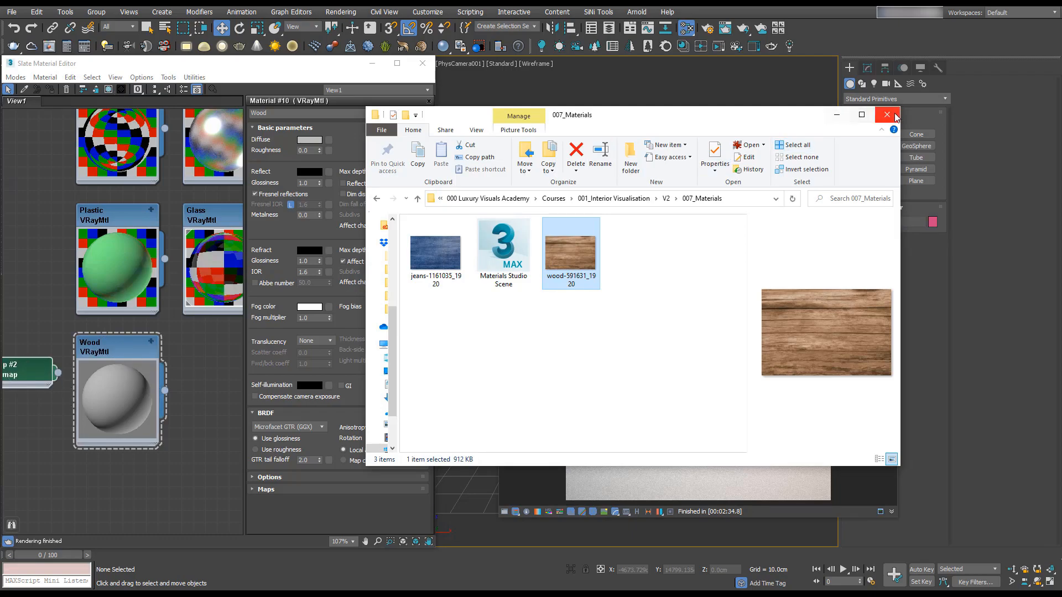
click(214, 74)
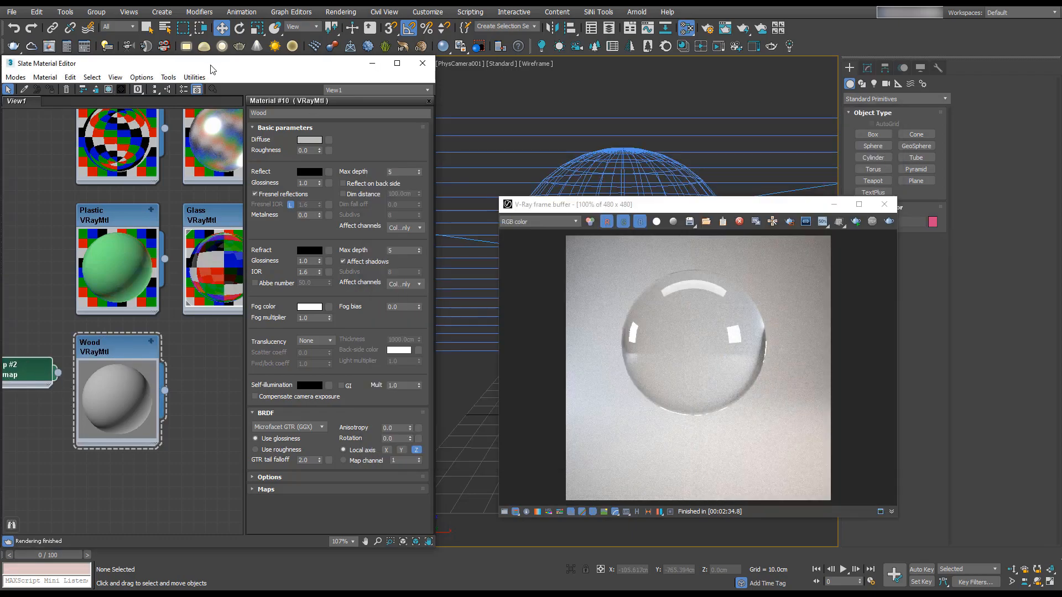
drag(208, 64, 336, 44)
middle_drag(210, 330, 269, 310)
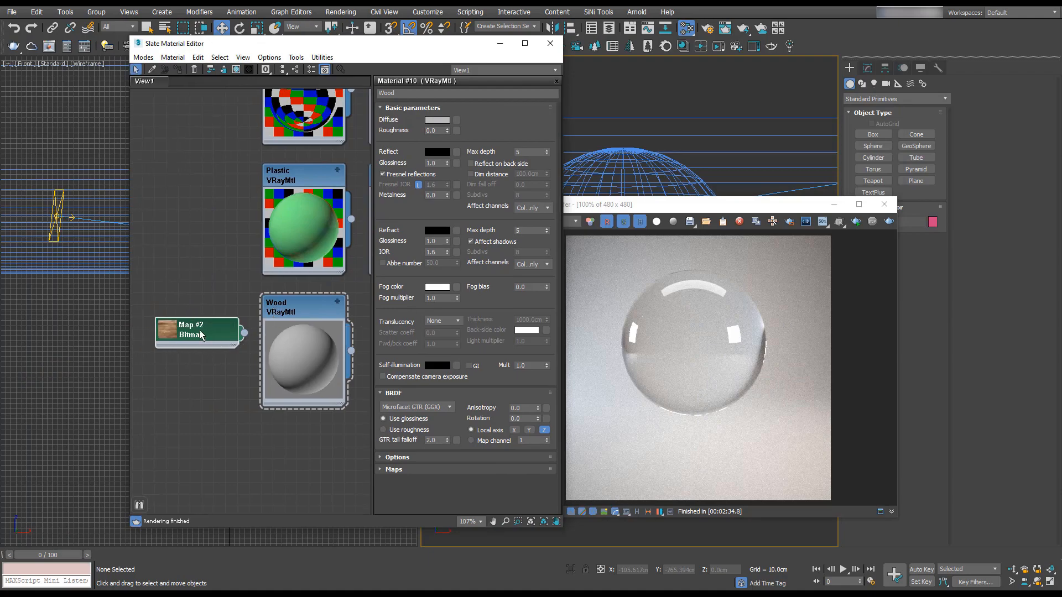
right_click(168, 397)
mouse_move(229, 412)
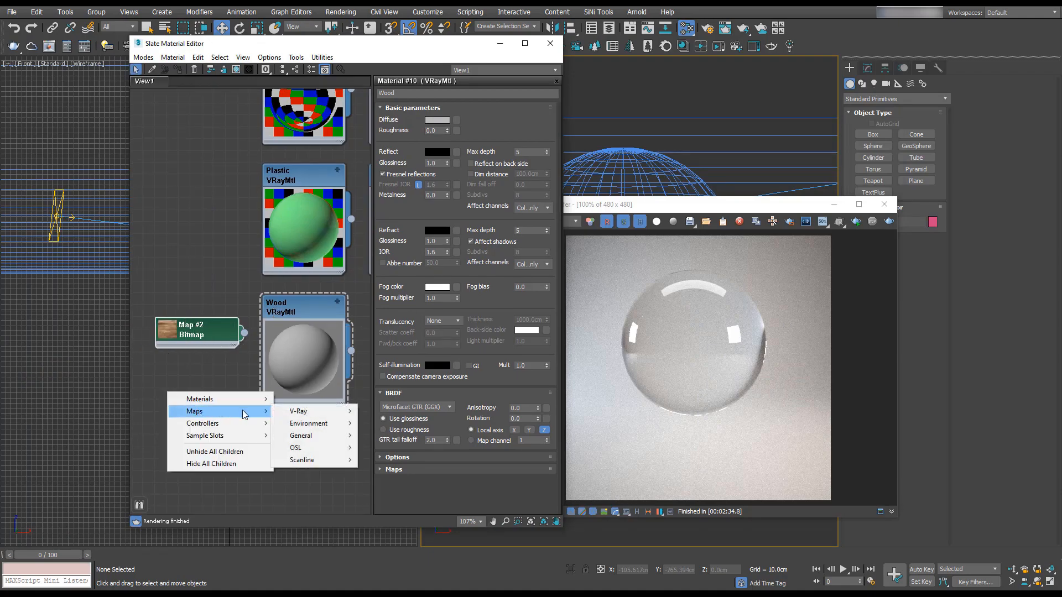
mouse_move(303, 414)
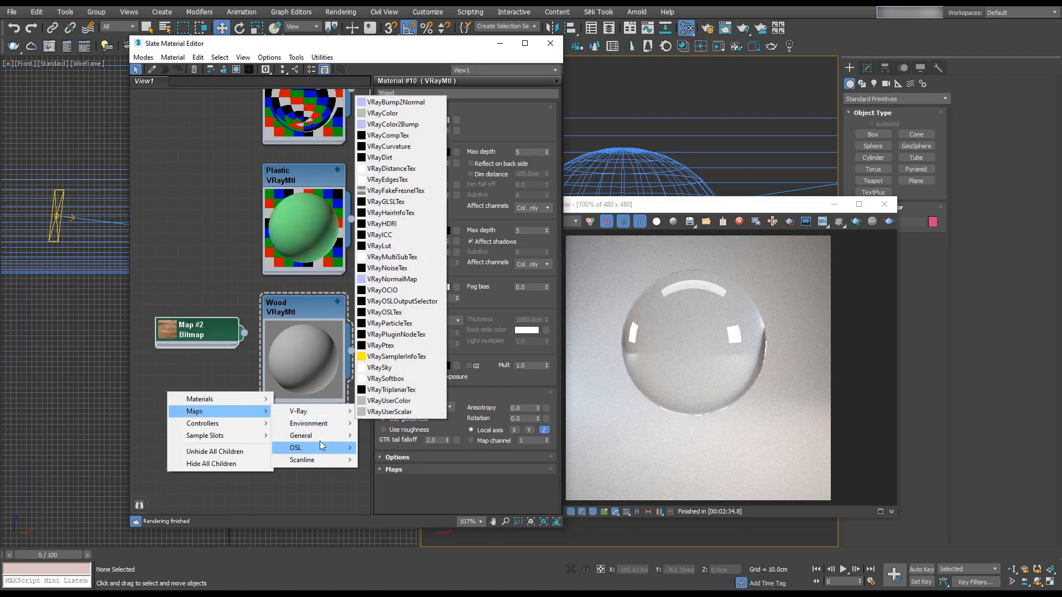
mouse_move(310, 435)
click(378, 141)
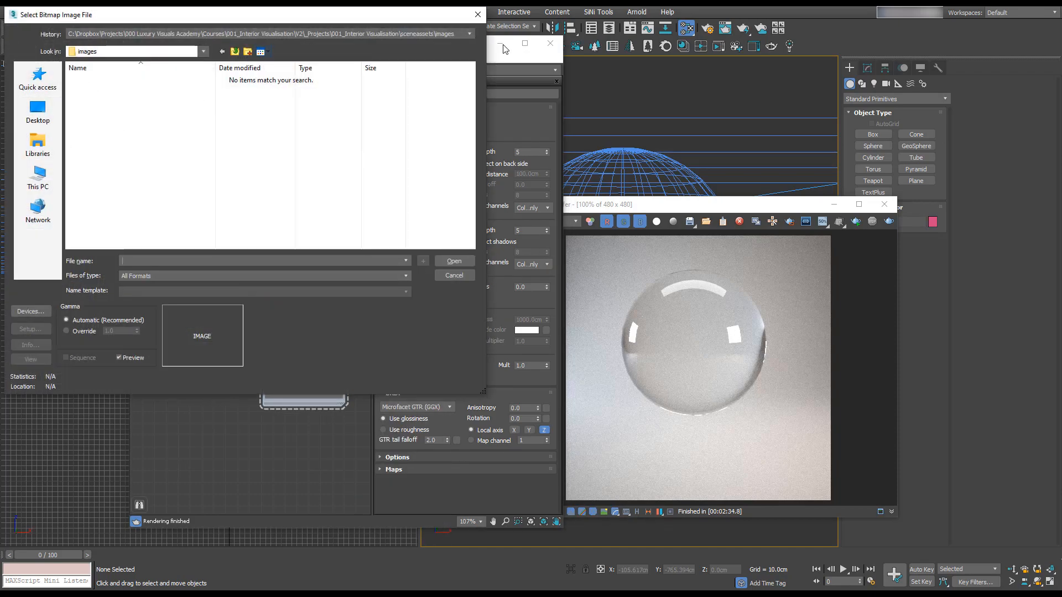
click(478, 14)
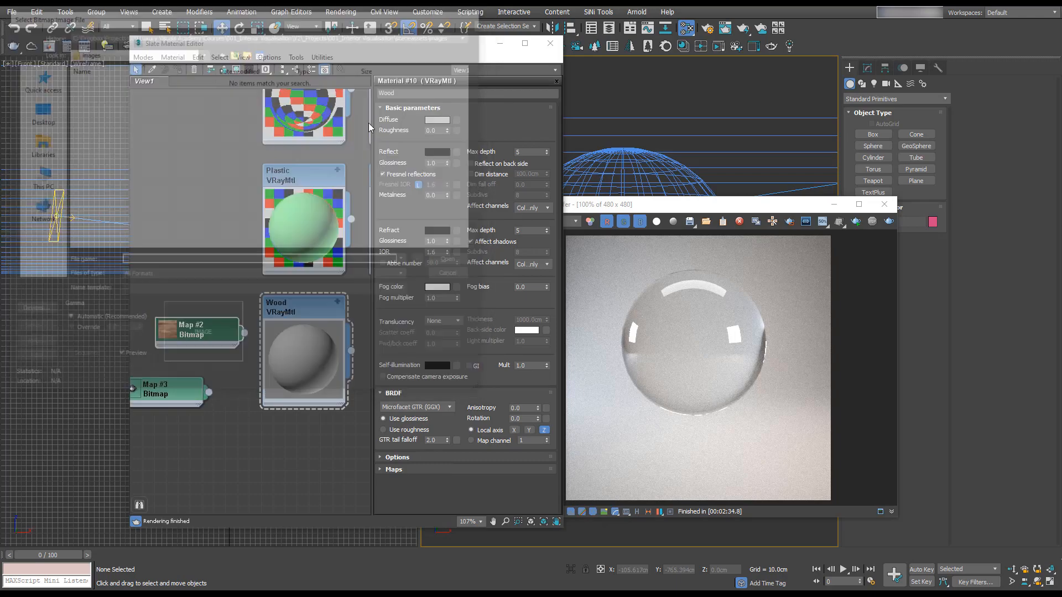
key(Delete)
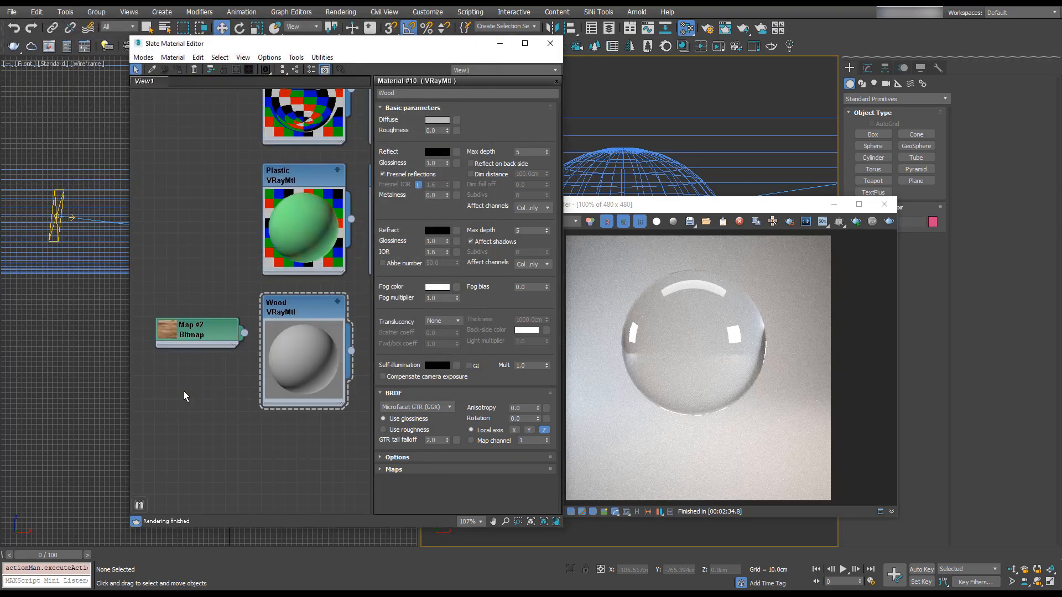
- Connect the wood Bitmap node to the Diffuse map input of the Wood material
drag(244, 333, 265, 408)
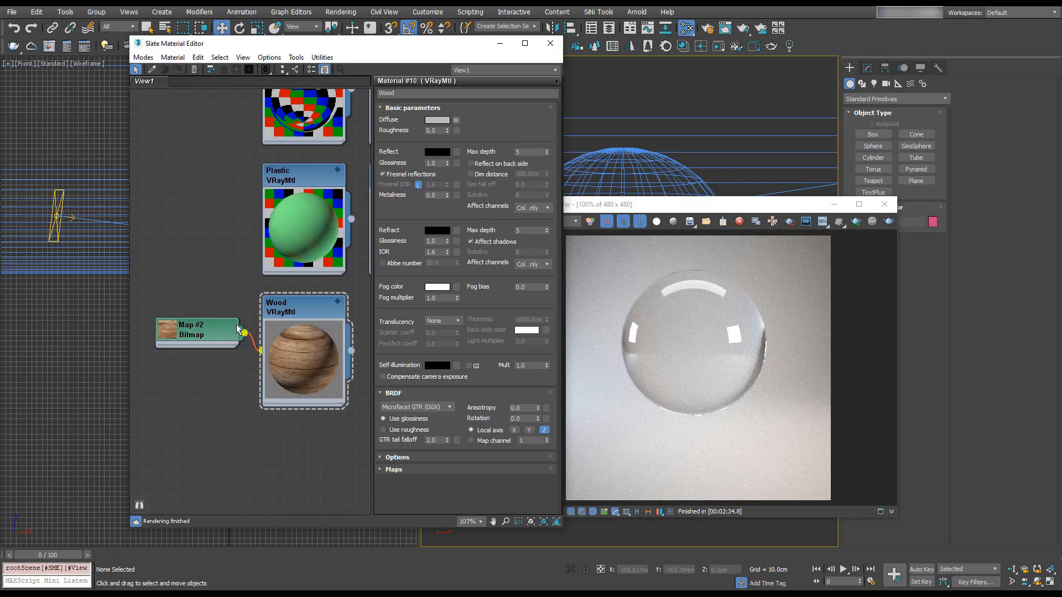
drag(200, 340, 190, 362)
scroll(285, 344, up, 3)
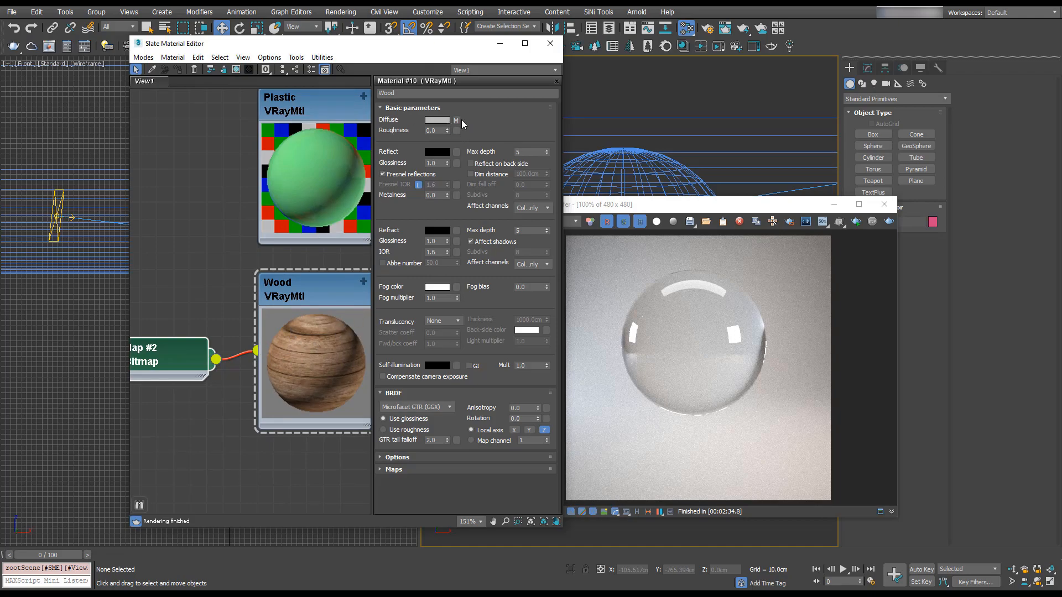
- Assign the Wood material to the sphere in the camera view
drag(431, 47, 330, 51)
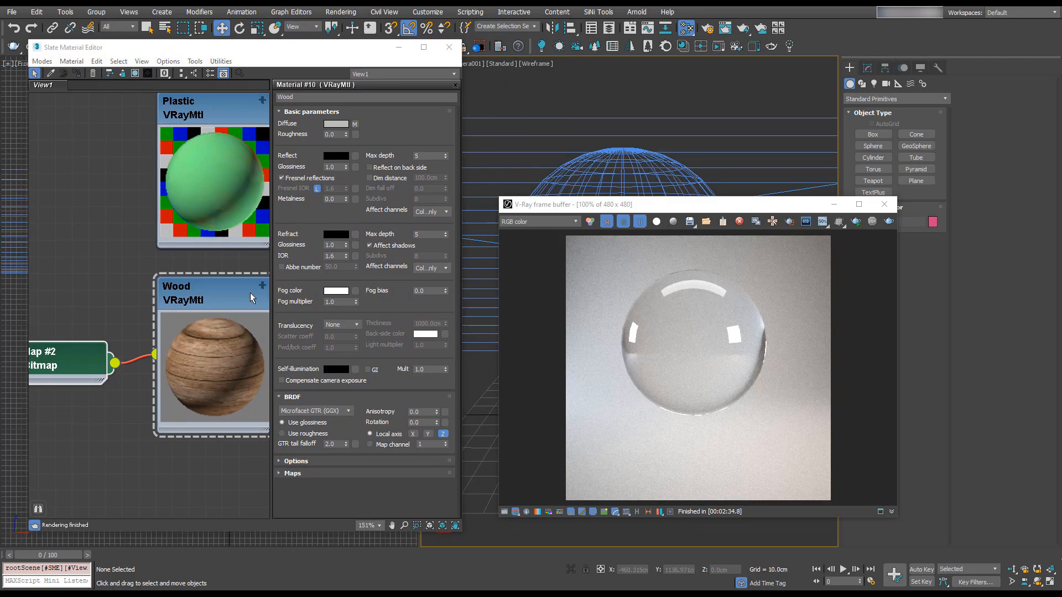
click(605, 160)
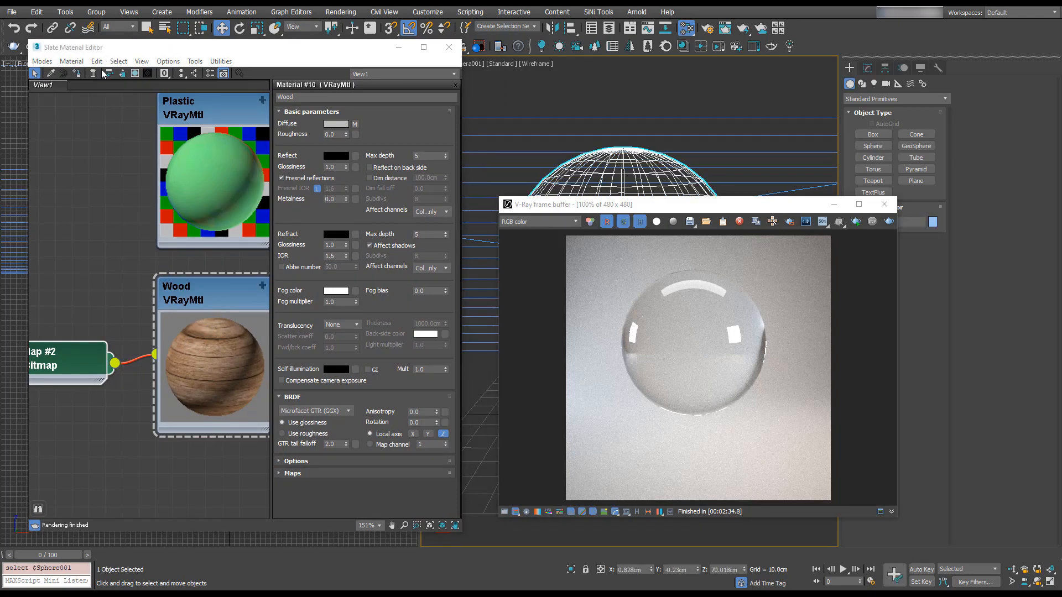
click(80, 73)
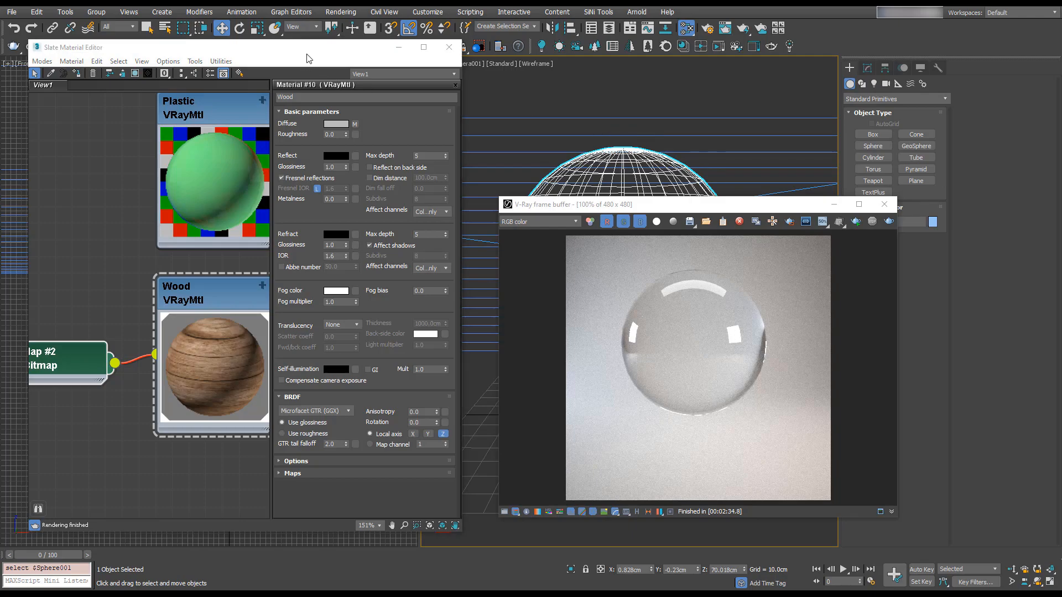
drag(308, 59, 270, 62)
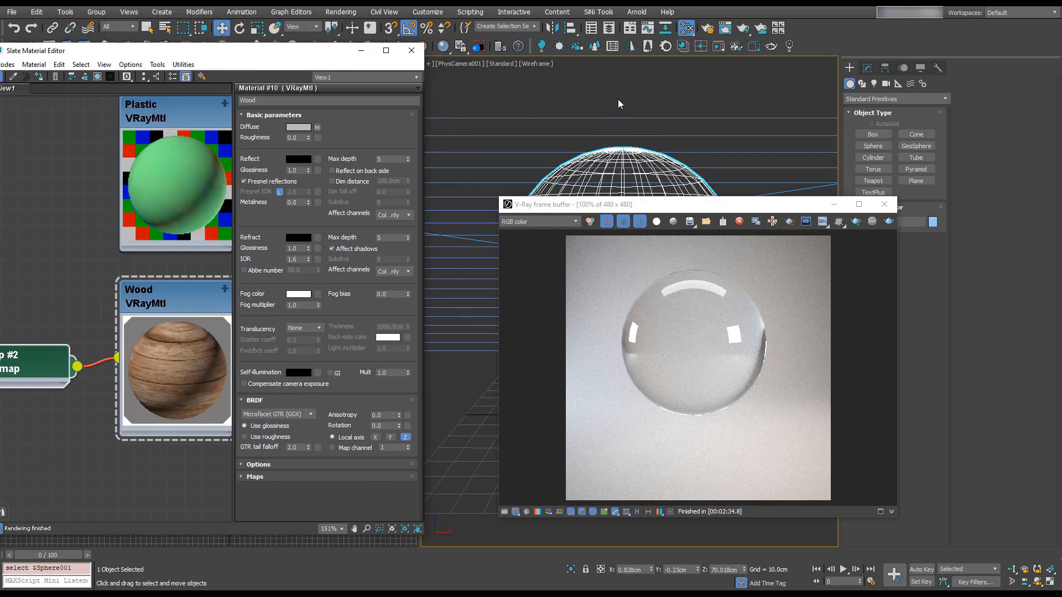
- Switch the camera view to shaded display, move the render window off the sphere and show the Wood texture in the viewport
key(F3)
drag(700, 206, 725, 242)
drag(734, 288, 736, 308)
click(178, 295)
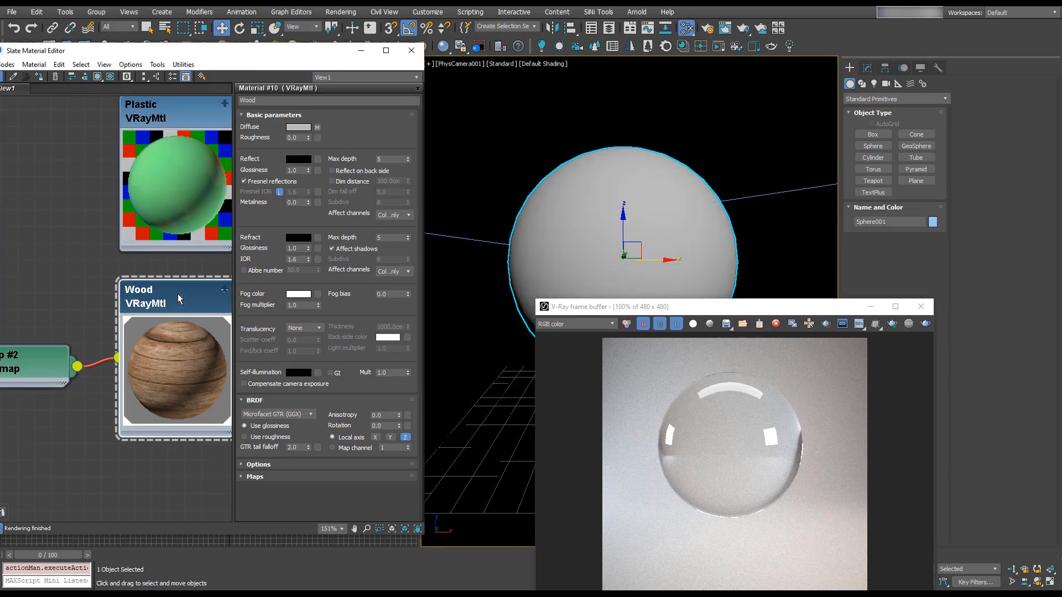
click(99, 76)
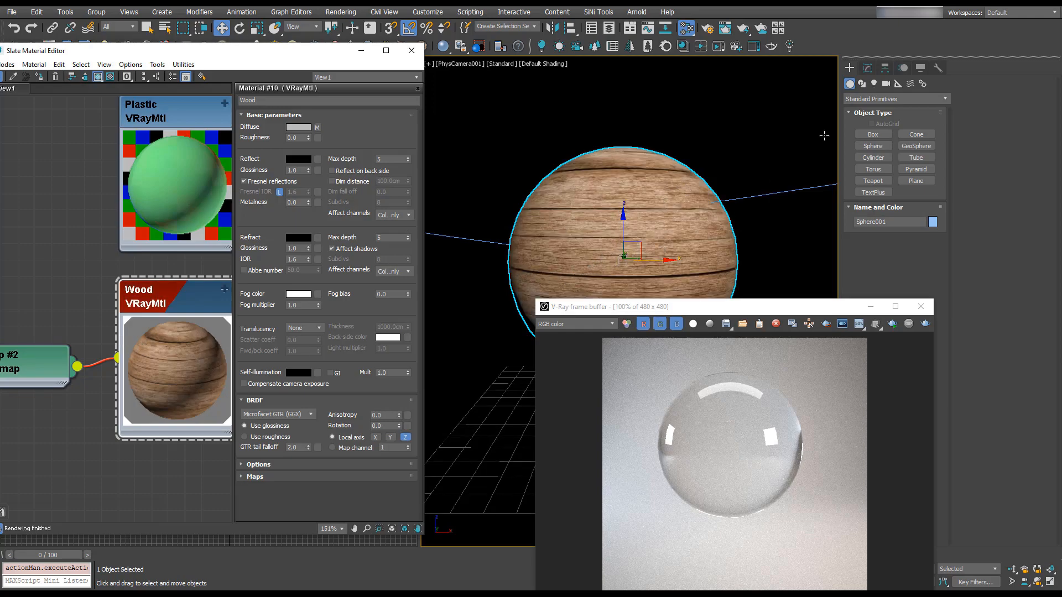
- Show the sphere's parameters and the wood bitmap's settings, and start an interactive render of the Wood sphere in the frame buffer
click(867, 68)
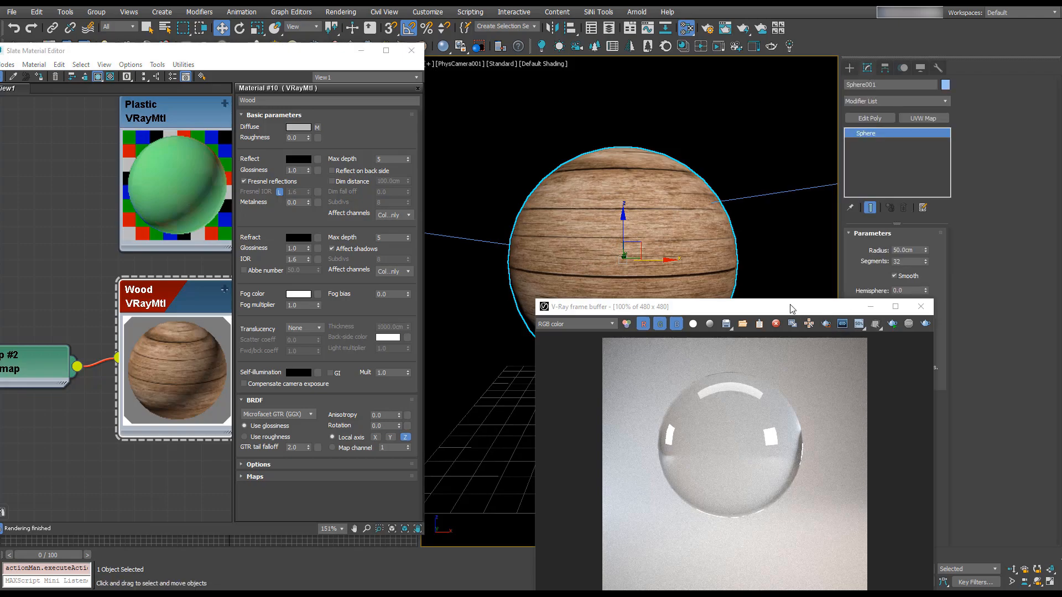
drag(813, 308, 724, 375)
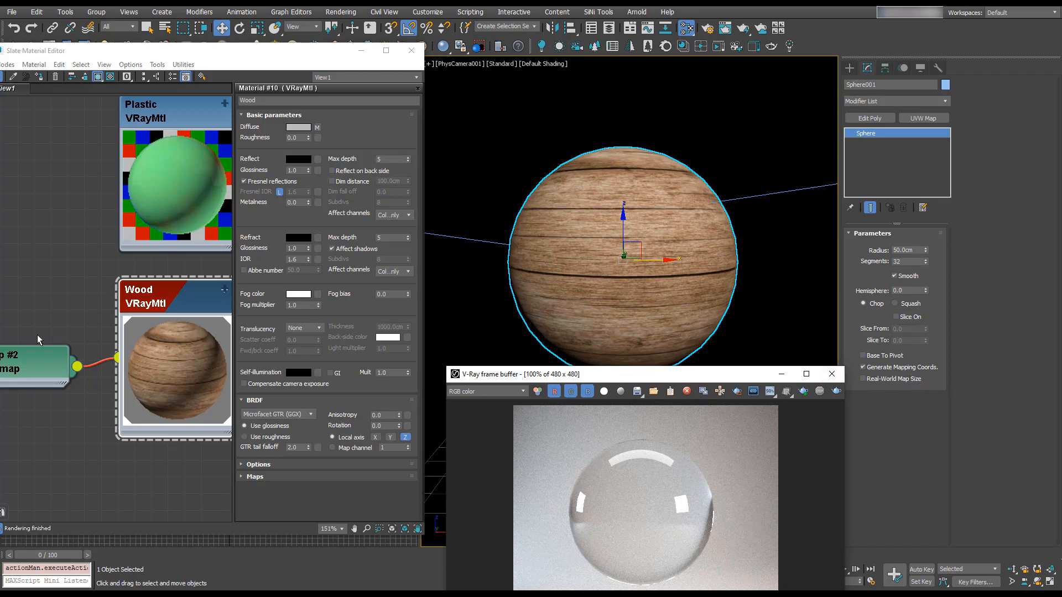
double_click(31, 364)
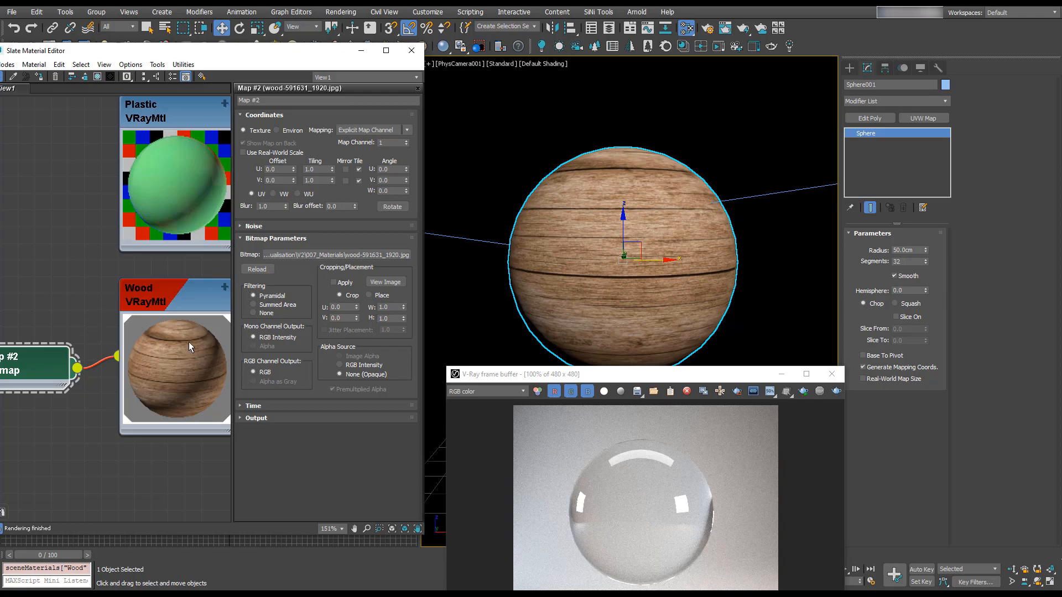
drag(749, 377, 728, 334)
click(793, 379)
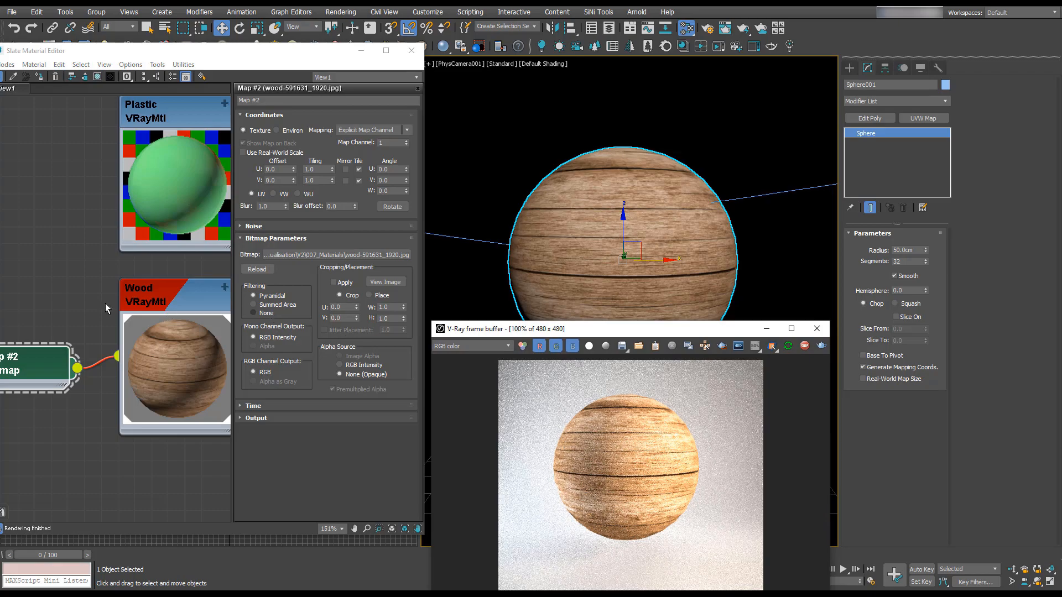
- Set the Wood material's Reflect color to a mid grey with RGB values of 122
double_click(166, 299)
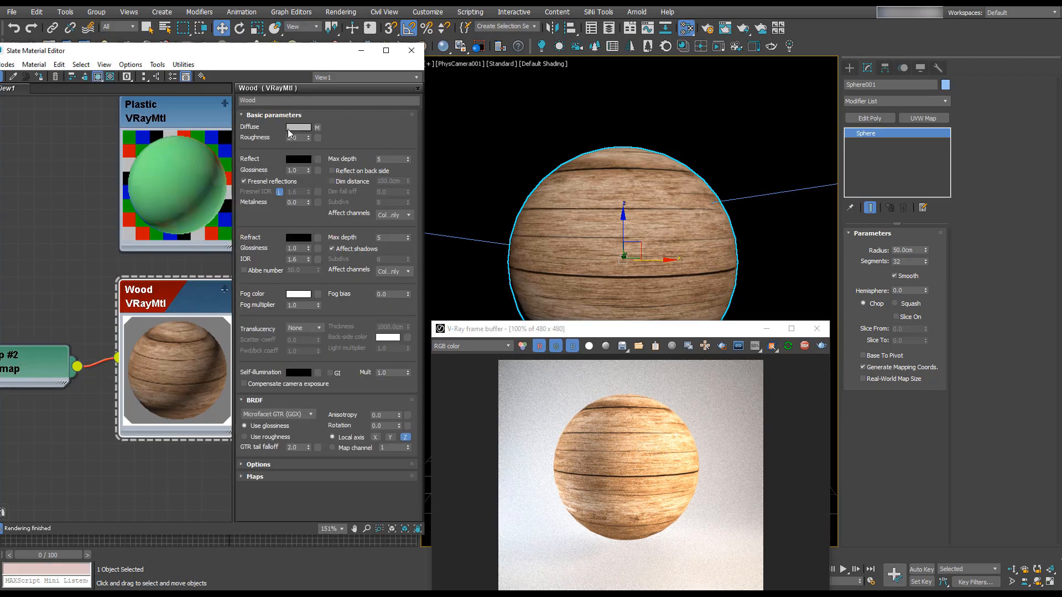
click(301, 161)
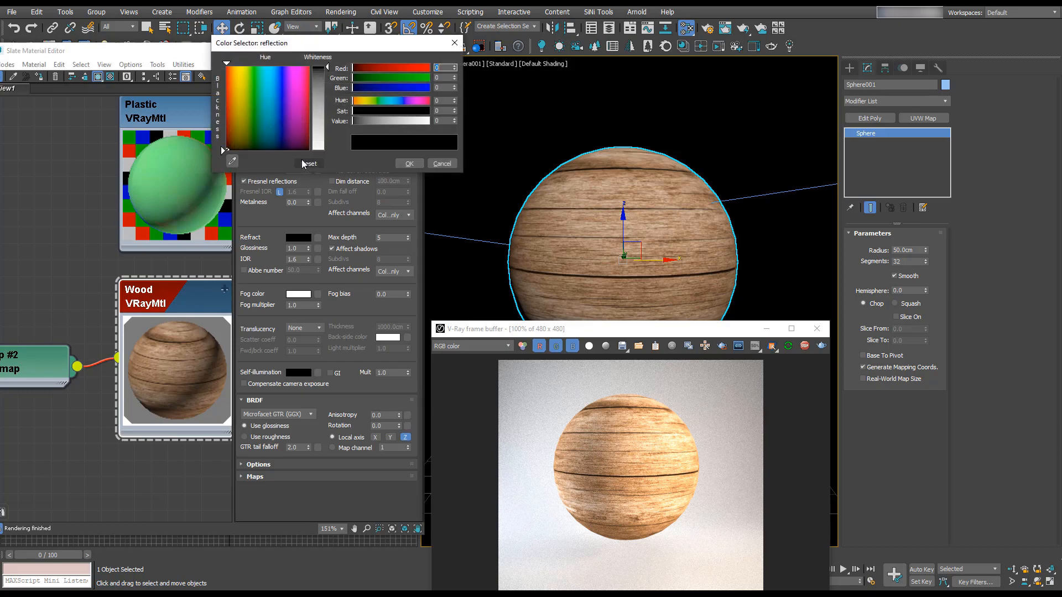
click(320, 109)
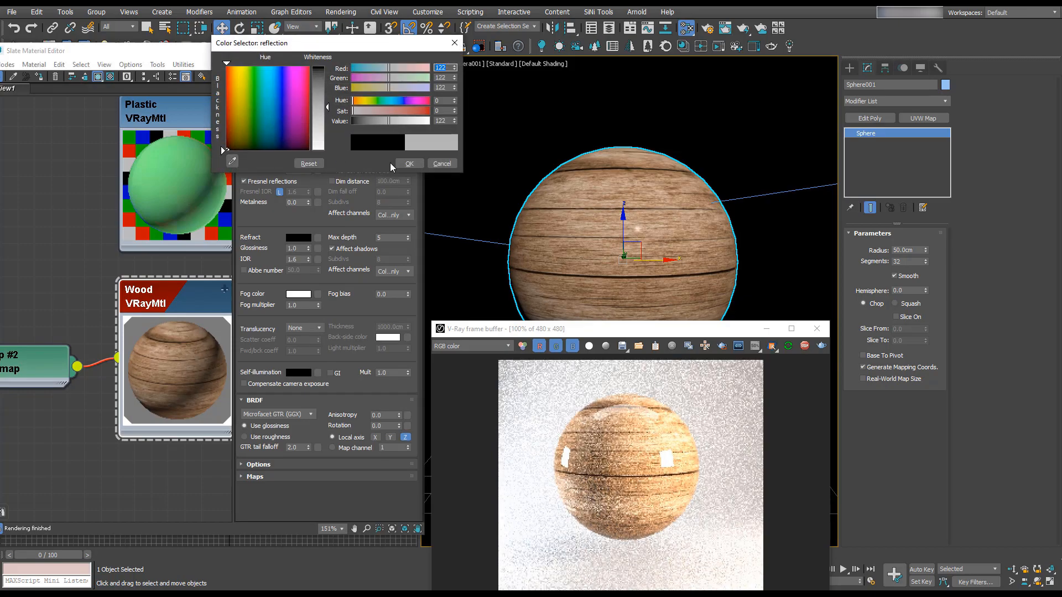
click(409, 164)
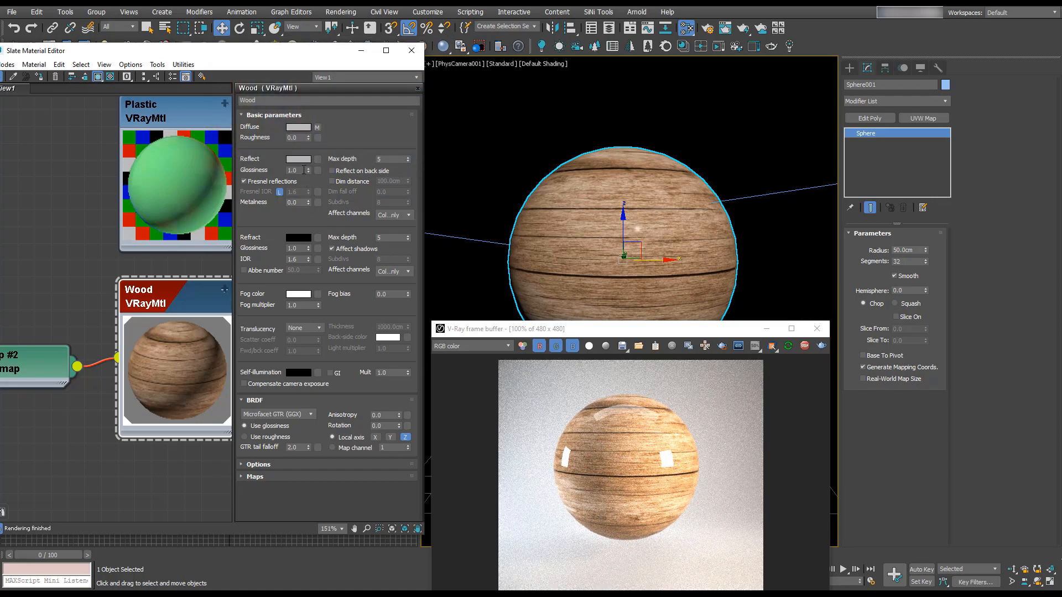
- Try reflection Glossiness values of 0.8 and 0.5 on the Wood material and settle on 0.2
drag(301, 171, 264, 171)
text(.8)
key(Return)
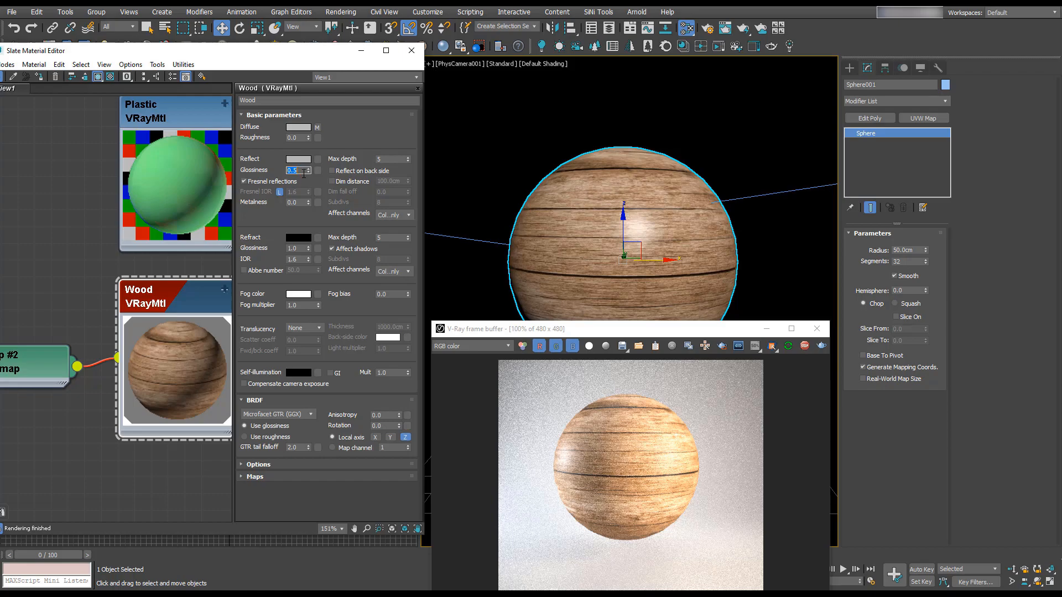
click(299, 173)
key(Return)
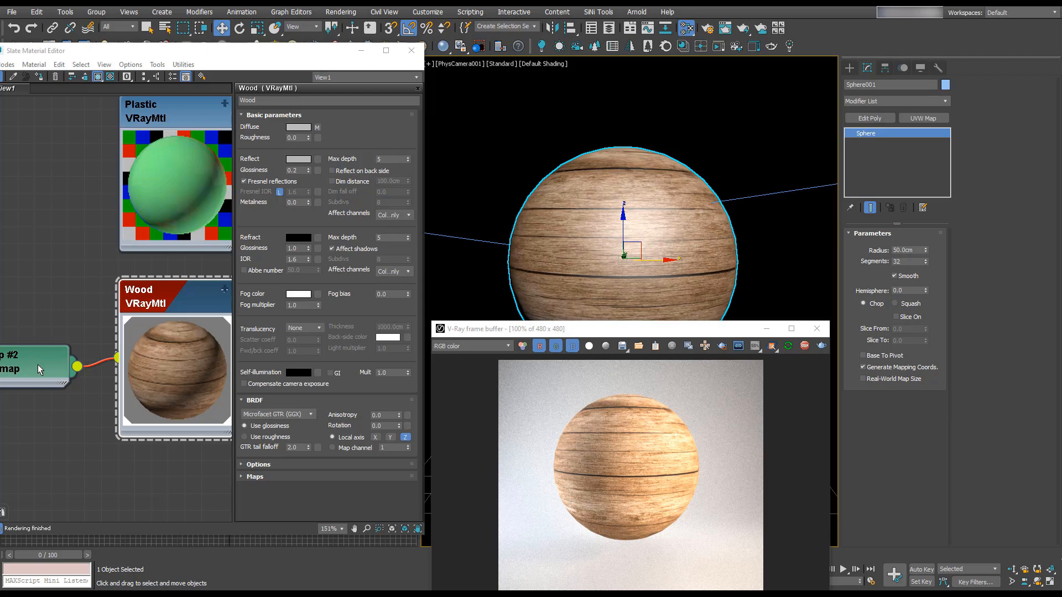
- Widen the Slate Material Editor, reposition the wood Bitmap node and expand the Wood material node to list its map inputs
click(216, 295)
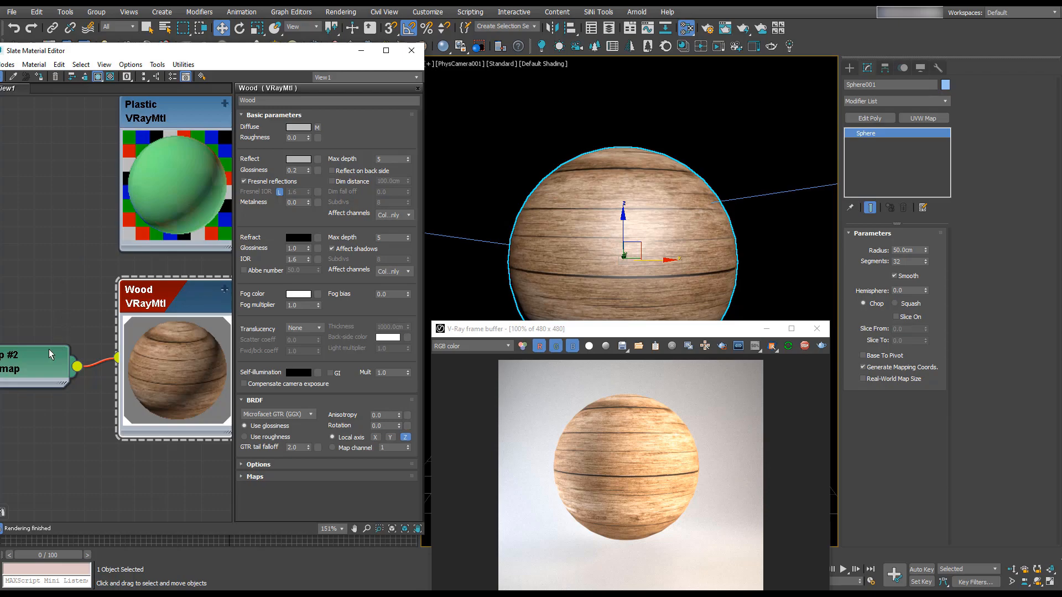
drag(424, 123, 499, 142)
middle_drag(91, 347, 189, 275)
click(95, 285)
drag(95, 285, 81, 271)
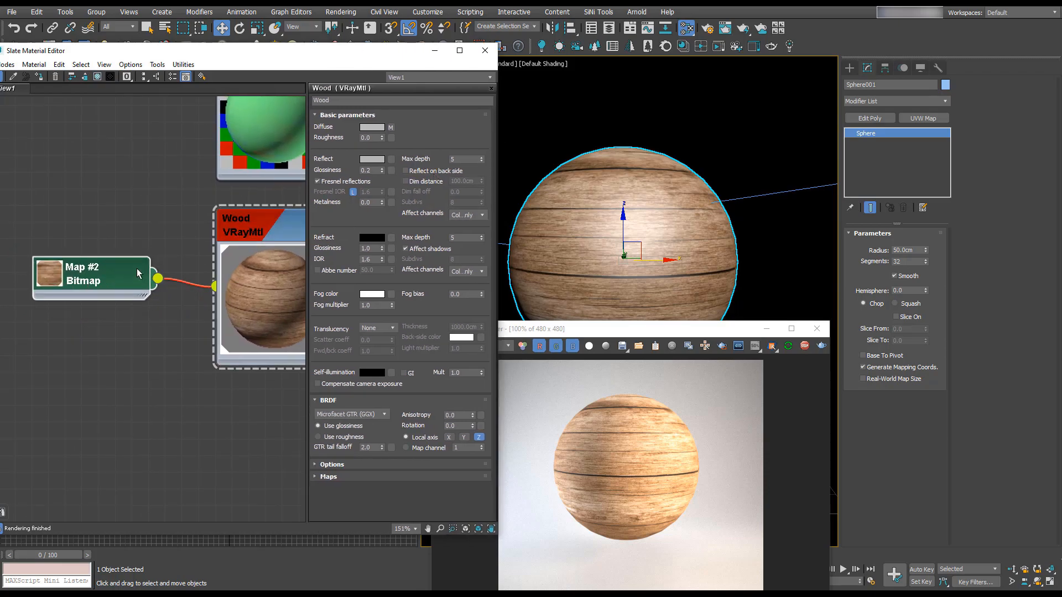
middle_drag(256, 220, 193, 215)
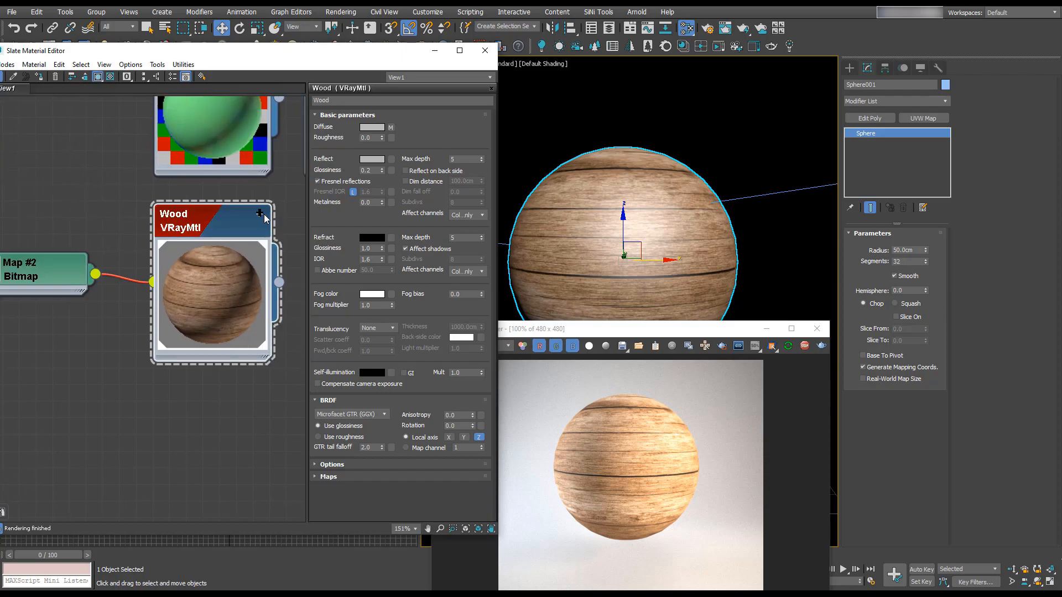
click(259, 213)
- Add a Color Correction map fed by the output of the wood Bitmap node
middle_drag(79, 297, 113, 239)
click(88, 221)
drag(88, 221, 101, 333)
mouse_move(132, 352)
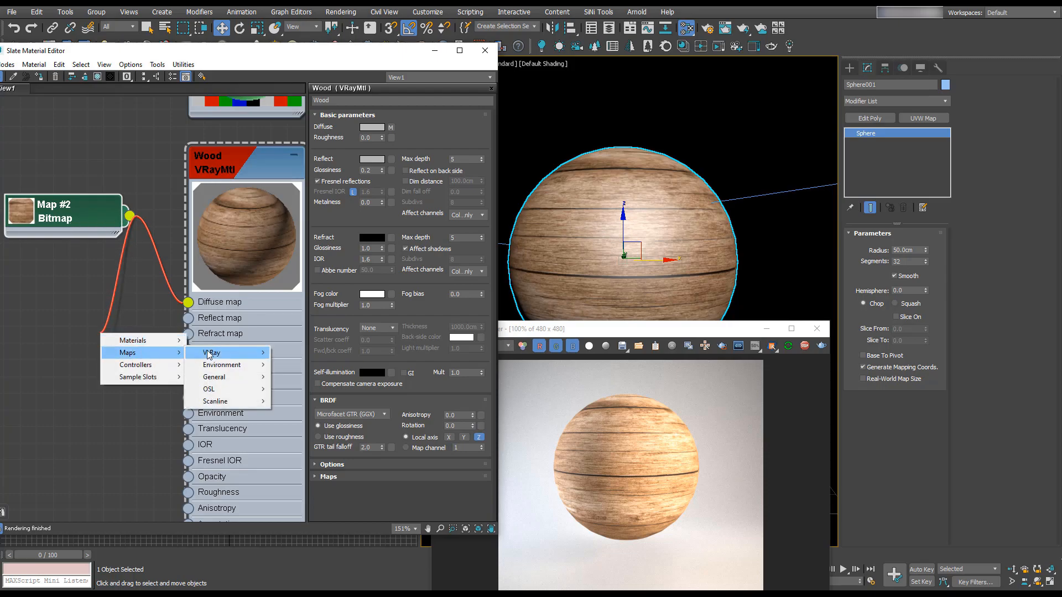
mouse_move(242, 386)
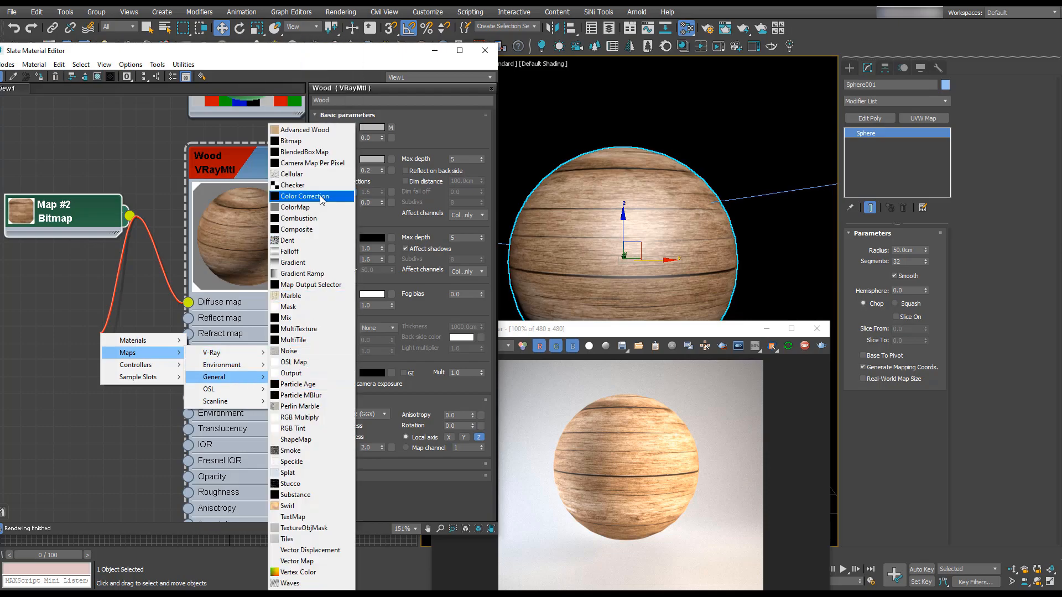
click(309, 198)
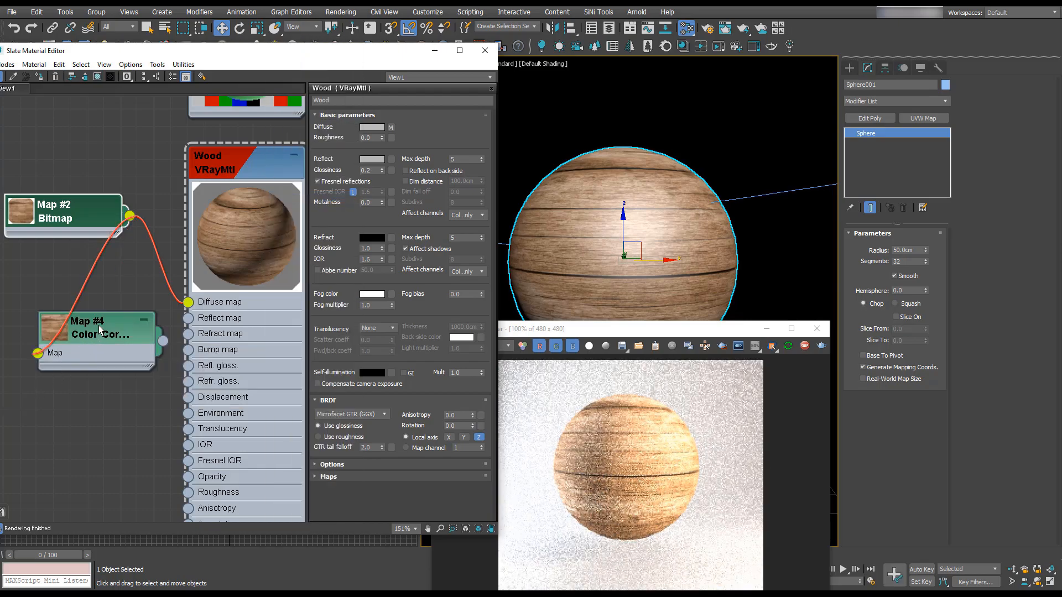
- Open the Color Correction map's parameters and space the wood Bitmap node apart from it
double_click(109, 327)
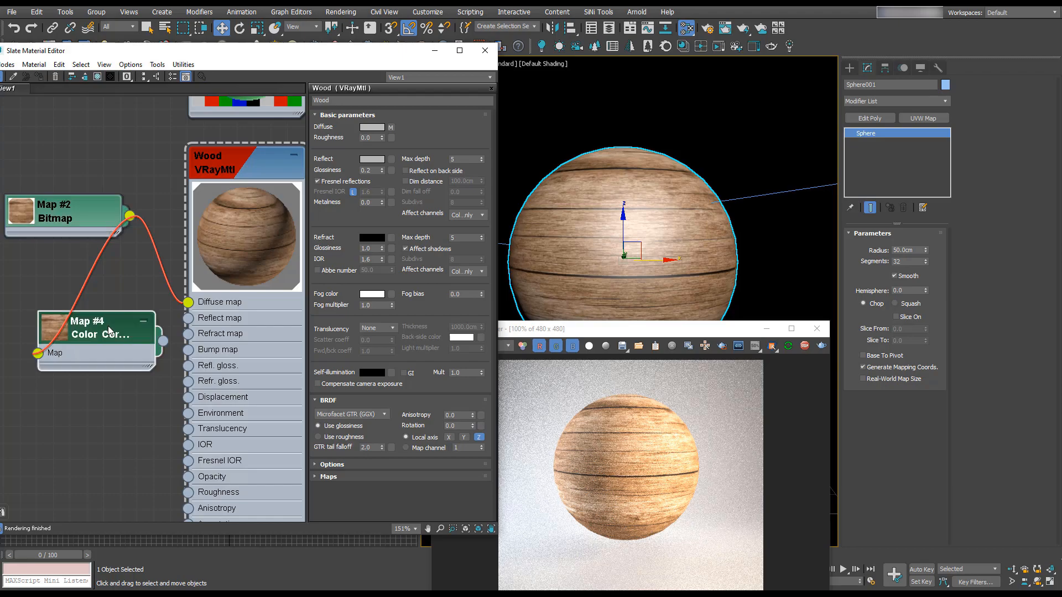
double_click(65, 220)
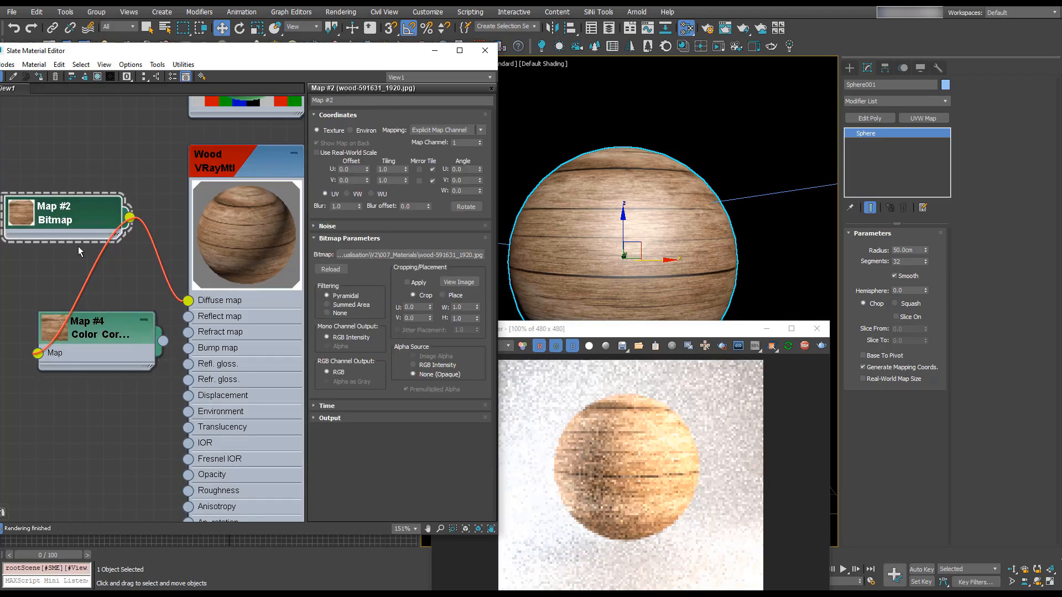
double_click(246, 204)
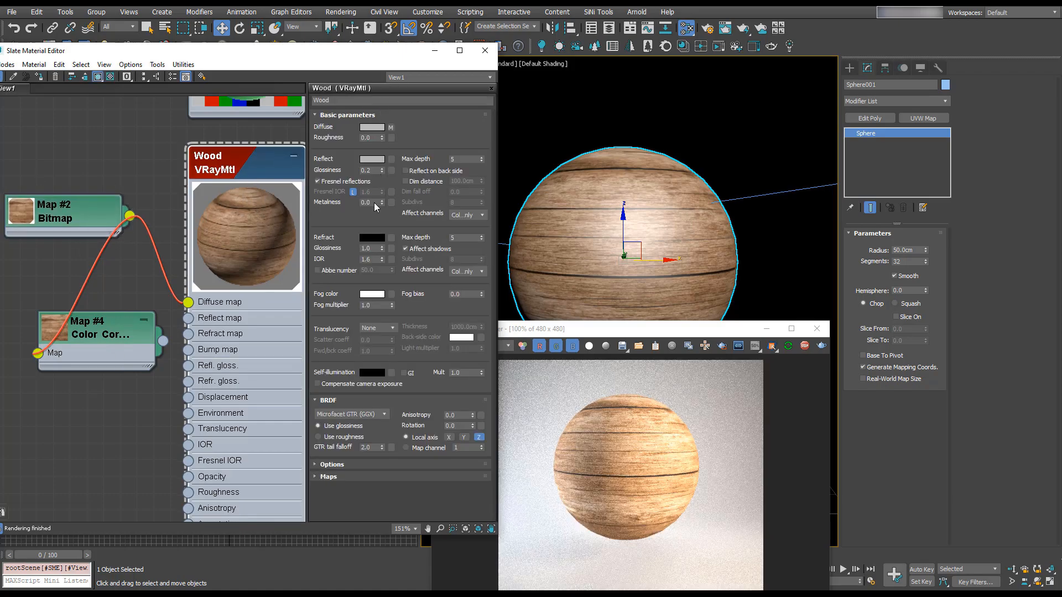
double_click(83, 209)
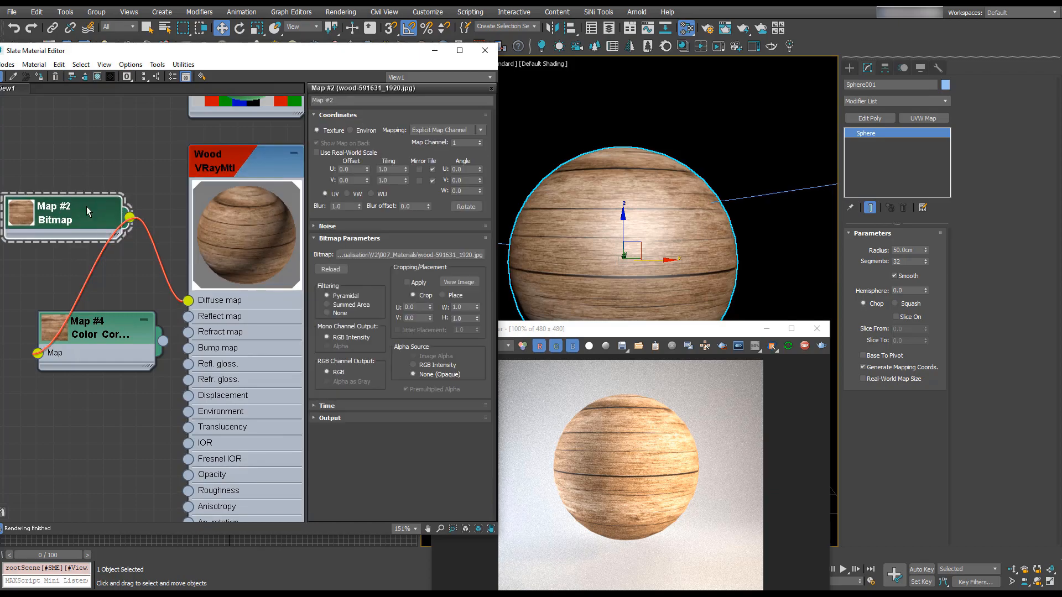
double_click(105, 328)
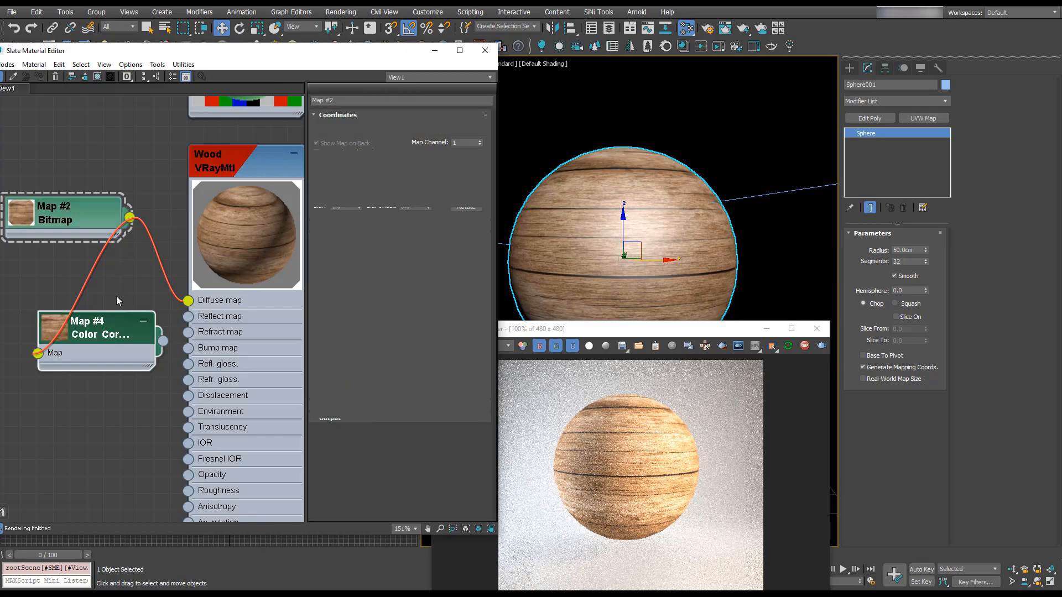
scroll(113, 276, down, 3)
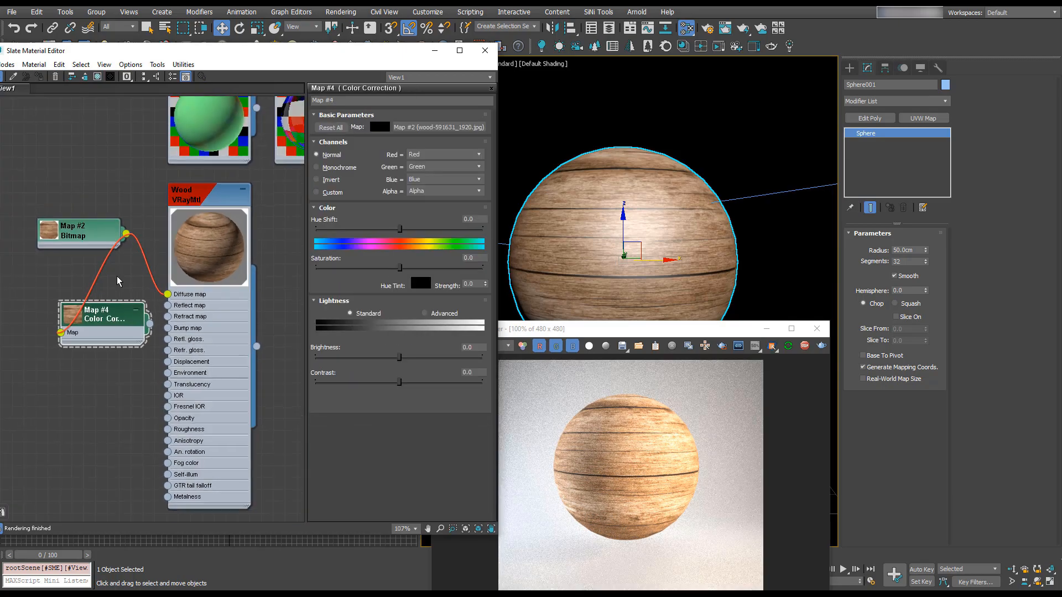
drag(93, 234, 10, 235)
middle_drag(118, 250, 185, 244)
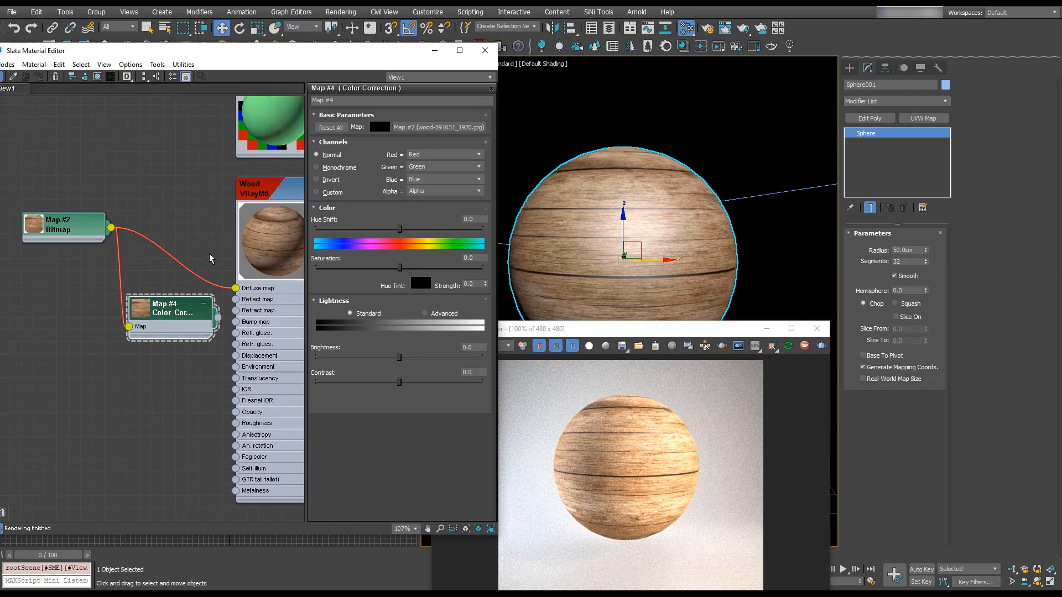
- Set the Color Correction map's channels to Monochrome and enlarge its node preview
click(330, 168)
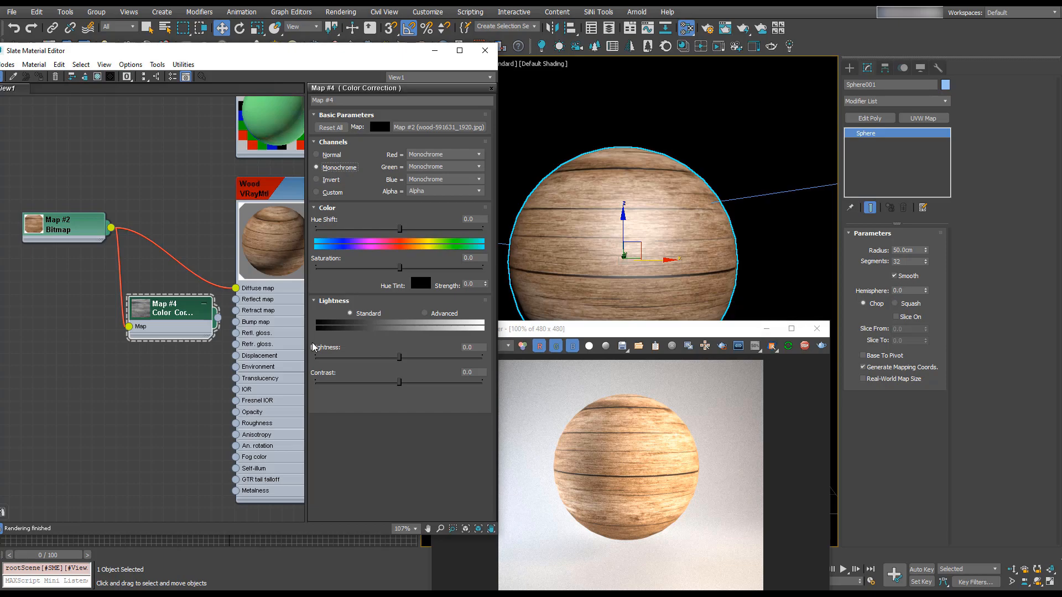
middle_drag(233, 326, 195, 327)
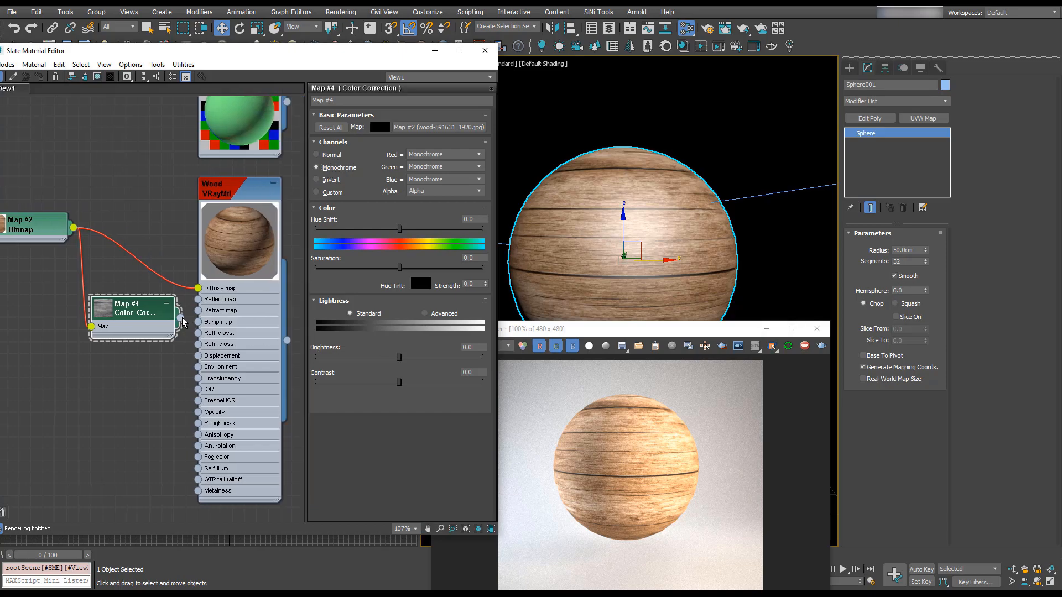
double_click(105, 308)
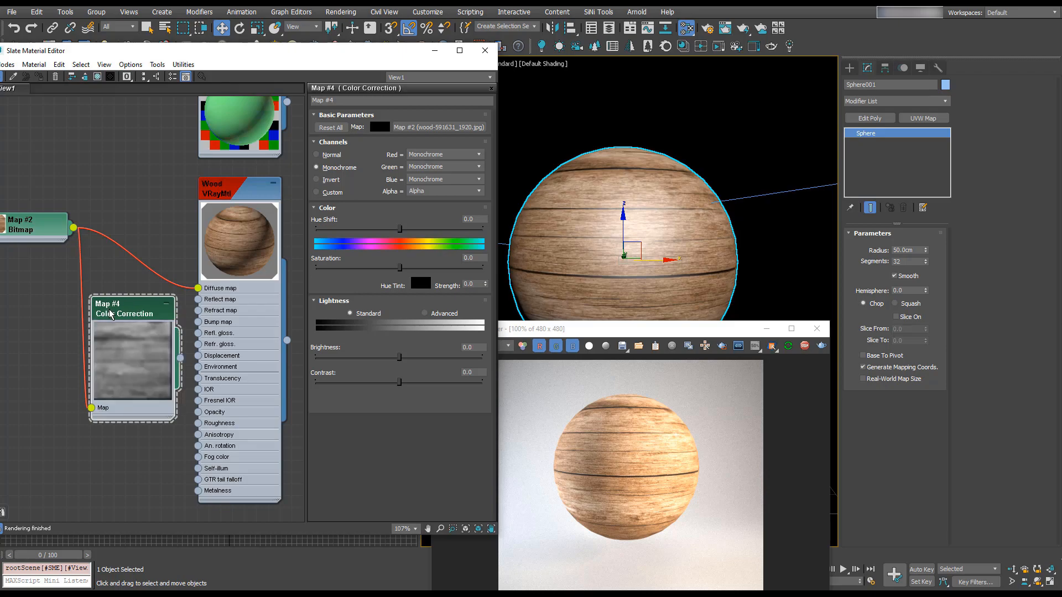
scroll(120, 339, up, 5)
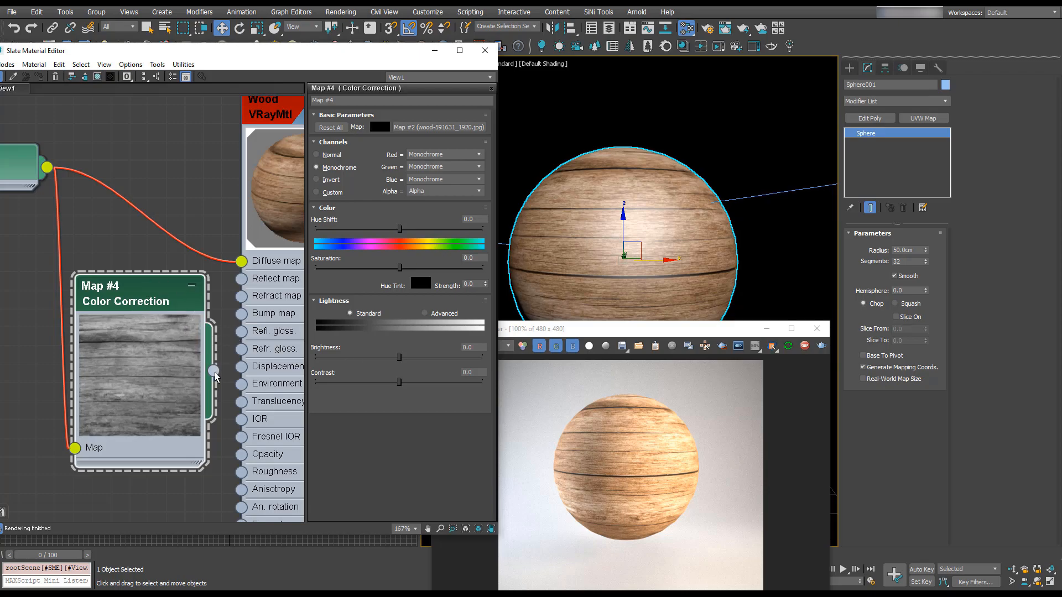
- Connect the Color Correction map to the Wood material's Bump map input and inspect the rendered sphere at 200%
drag(213, 370, 241, 314)
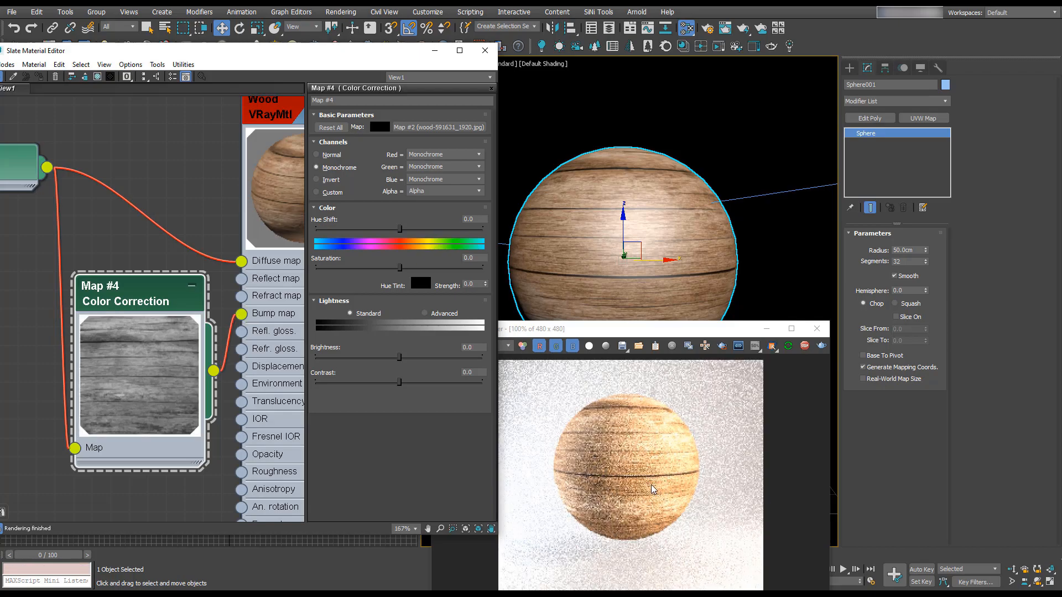
scroll(644, 484, up, 1)
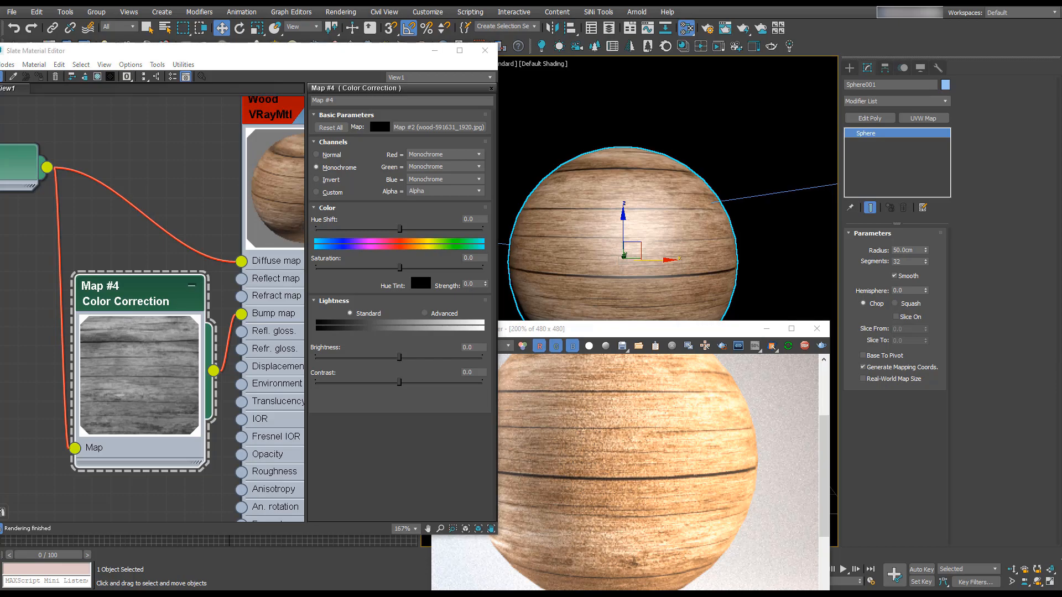
- Set the Wood material's Bump amount to 90 and move the frame buffer to view the rendered sphere
middle_drag(245, 159, 224, 155)
double_click(224, 154)
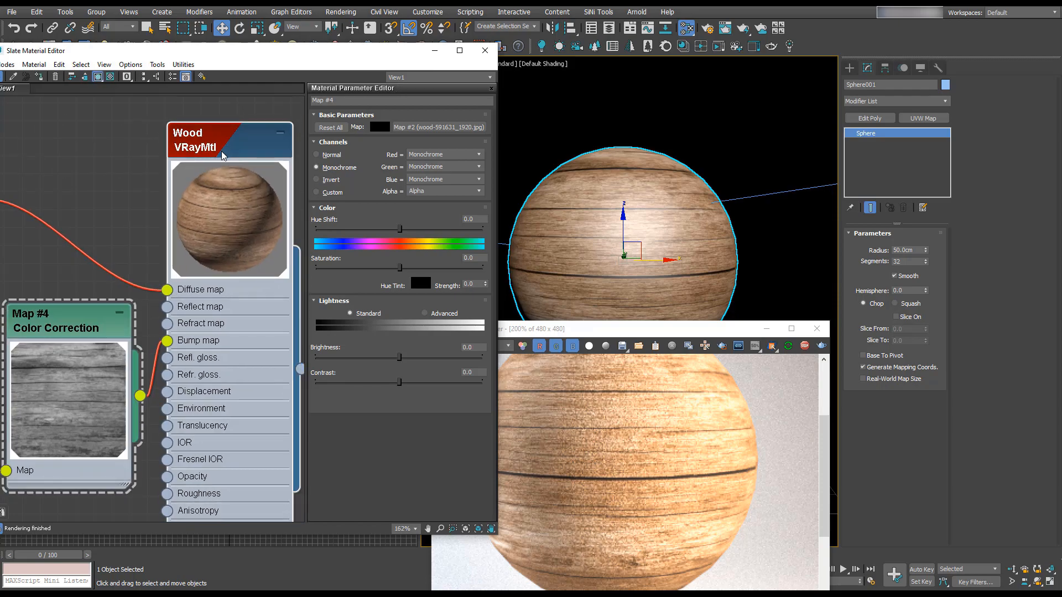
click(329, 476)
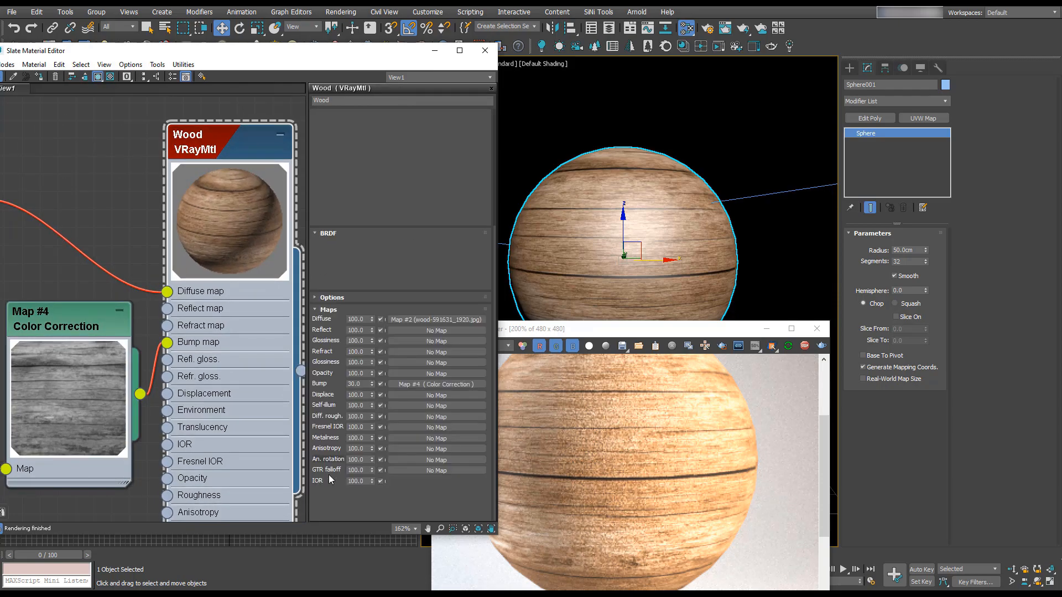
scroll(368, 389, down, 3)
drag(365, 384, 331, 386)
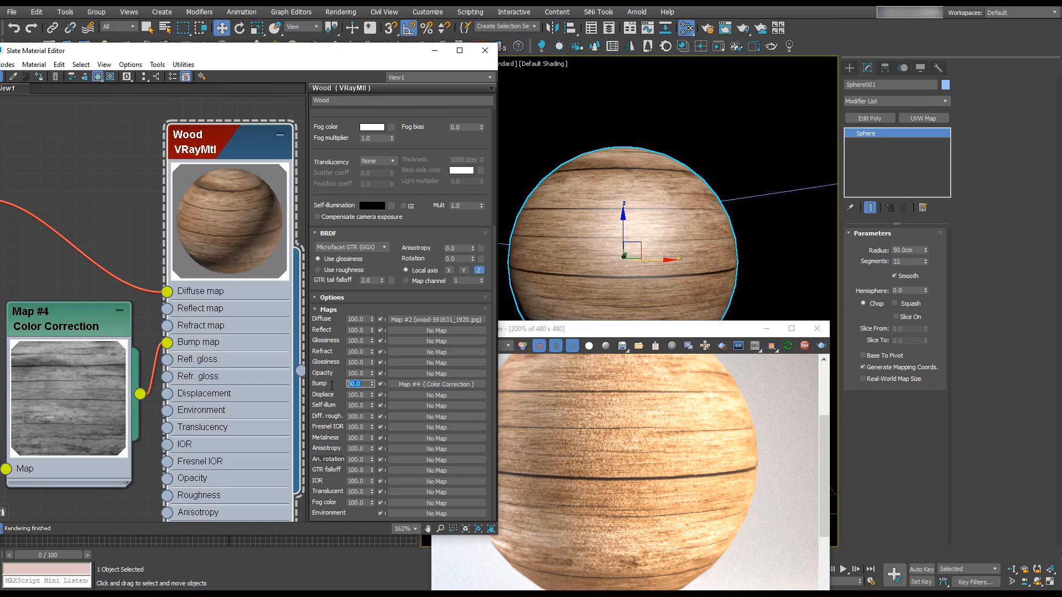
text(90)
key(Return)
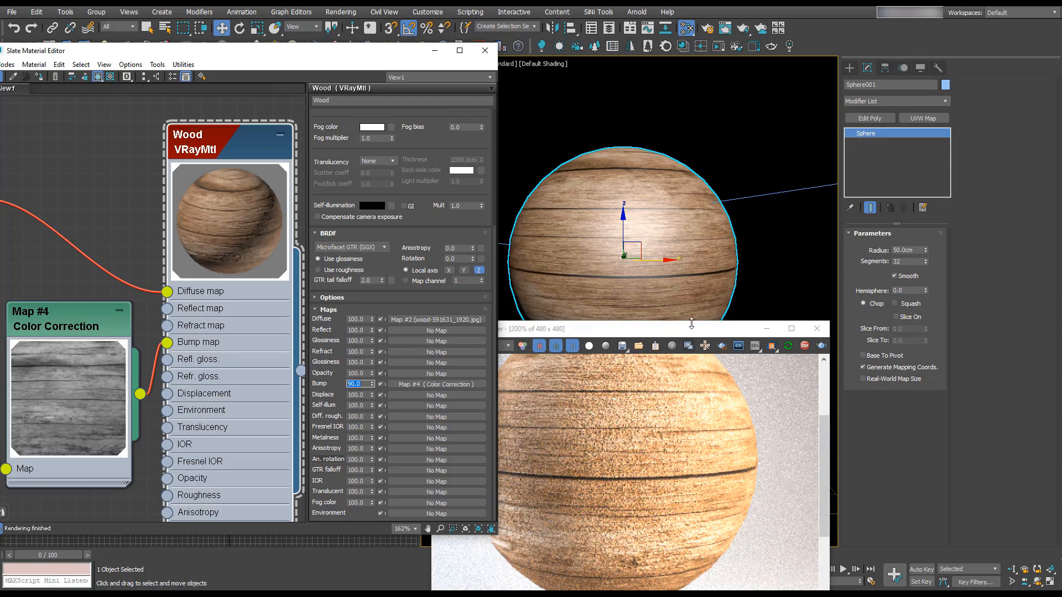
drag(693, 328, 712, 299)
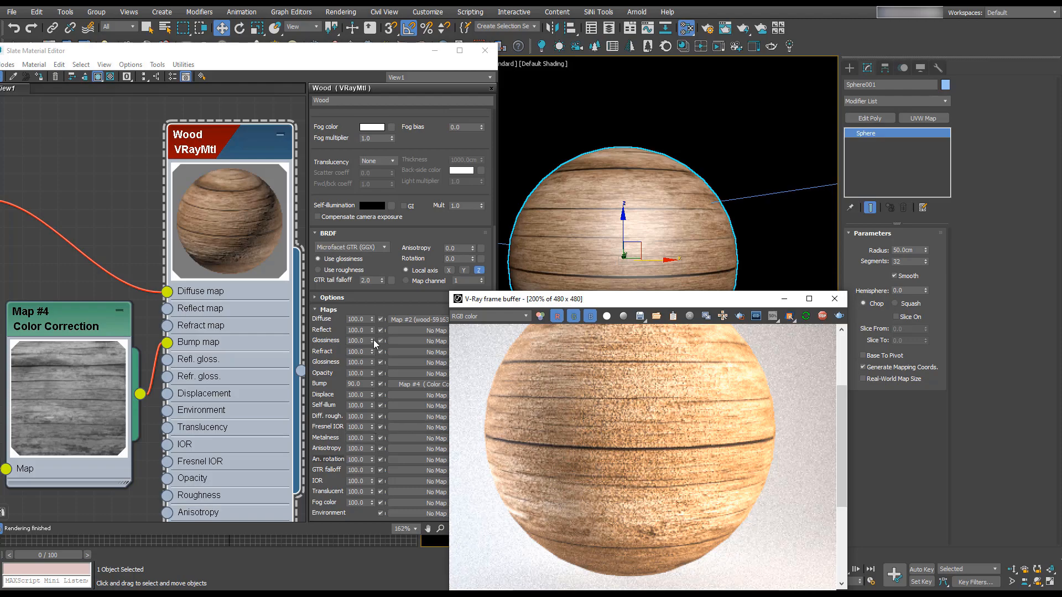
- Try a Bump amount of 10 on the Wood material, settle on 30 and check the rendered sphere
double_click(365, 384)
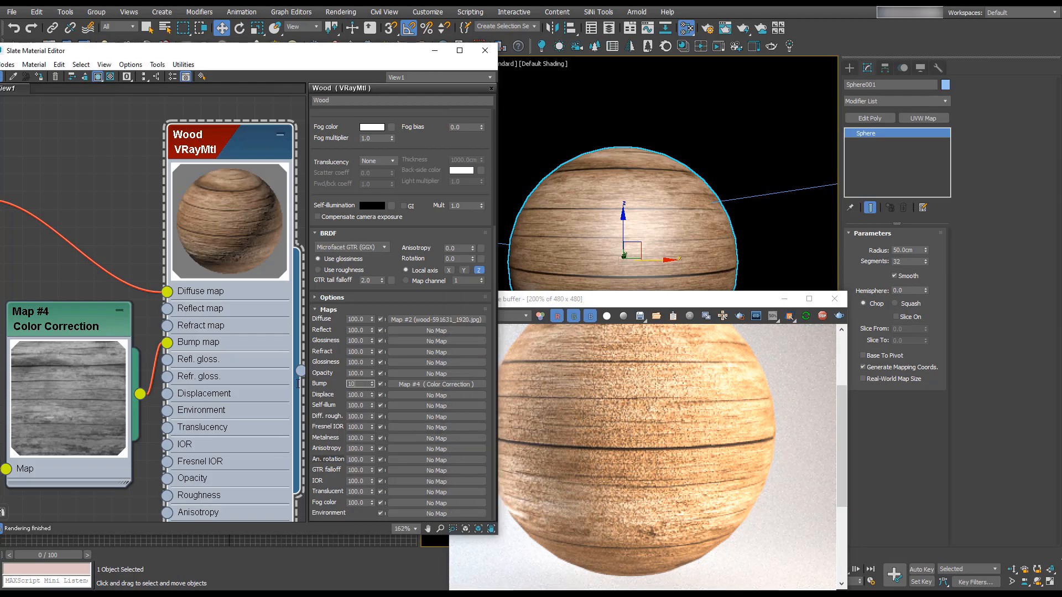
text(10)
key(Return)
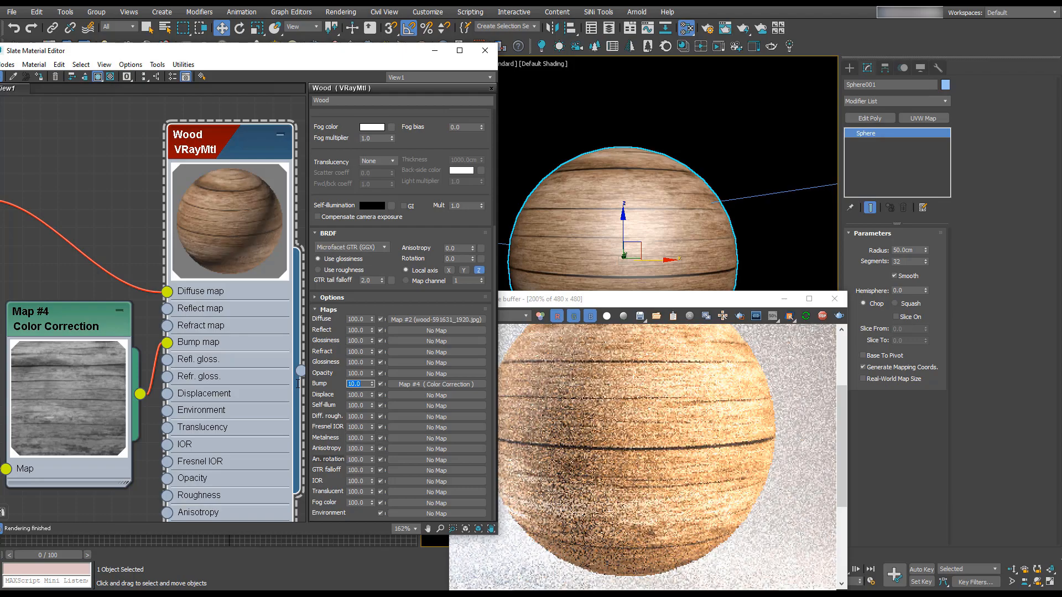
text(30)
key(Return)
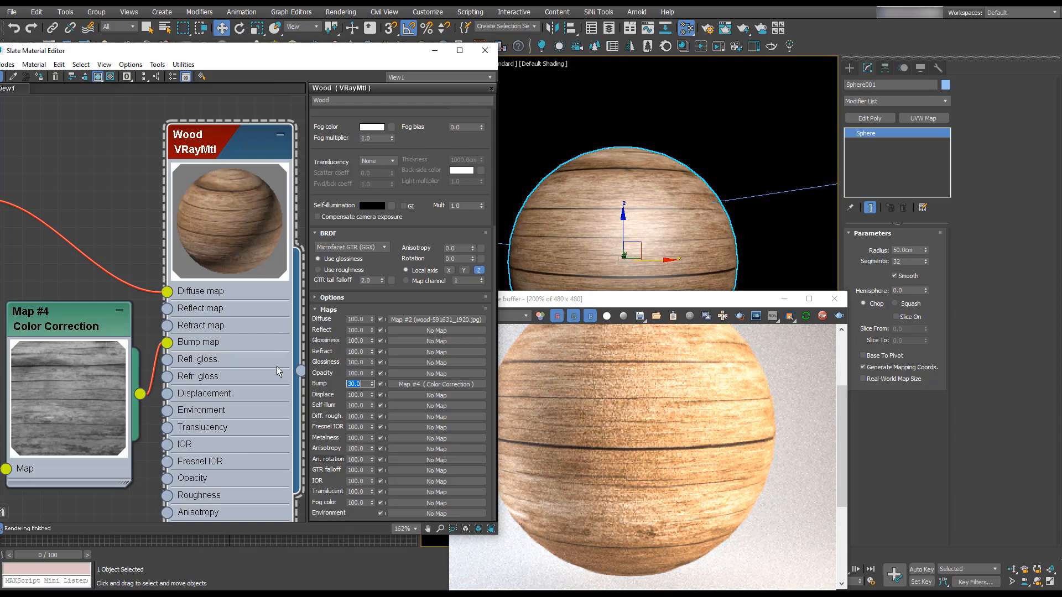
click(652, 376)
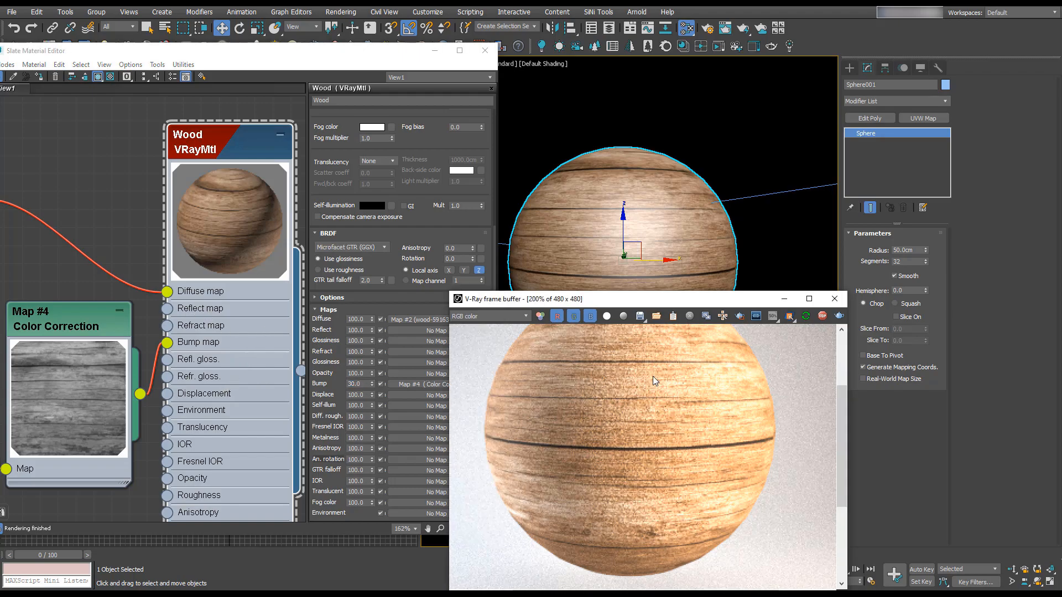
scroll(653, 376, down, 1)
- Shrink the wood Color Correction node's preview and collapse the Wood material node's list of map inputs
click(147, 231)
scroll(99, 297, down, 4)
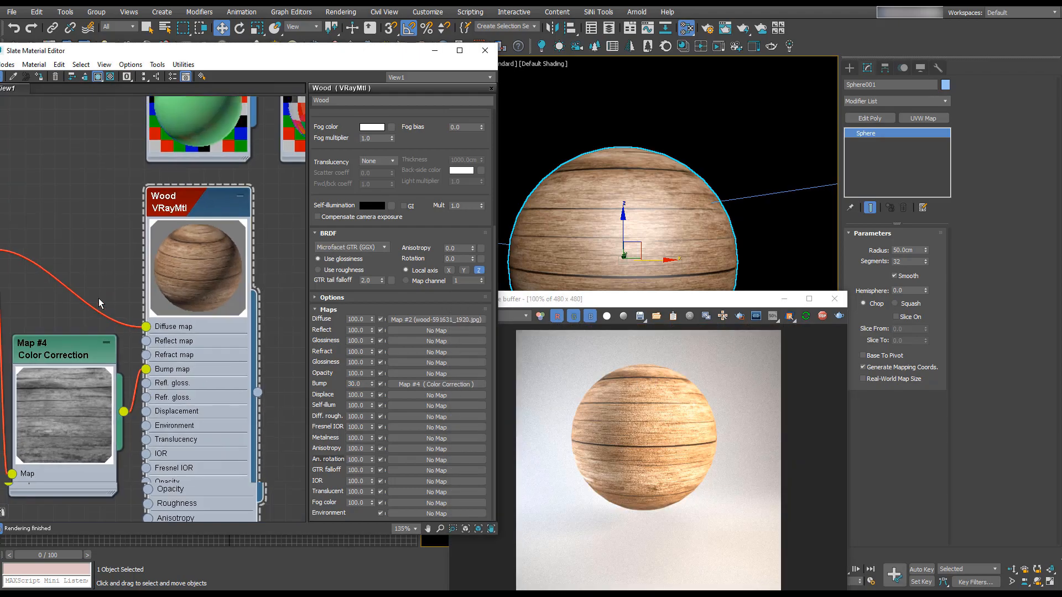
double_click(77, 386)
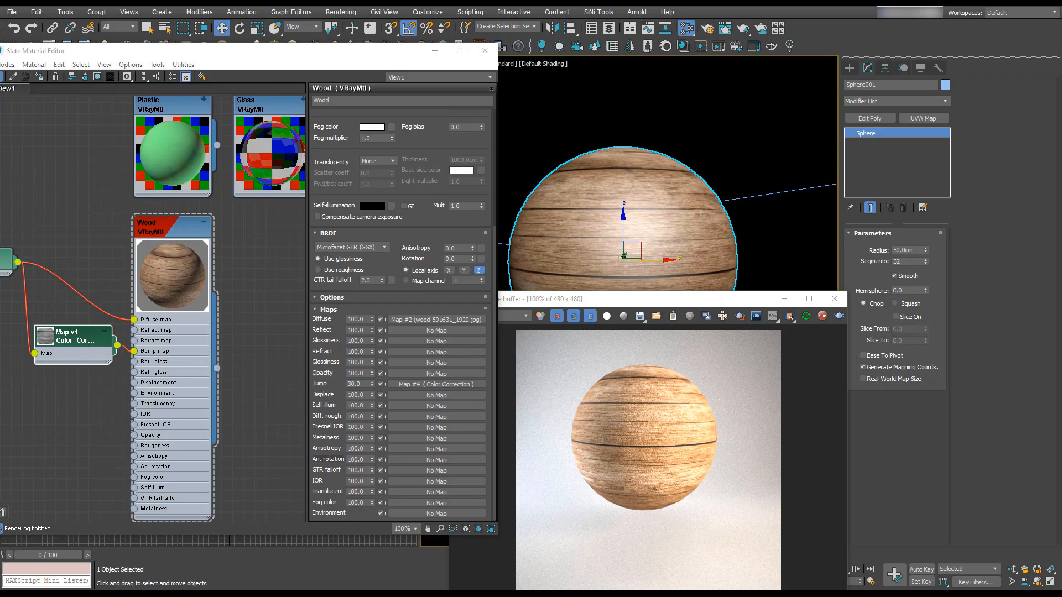
middle_drag(199, 290, 171, 291)
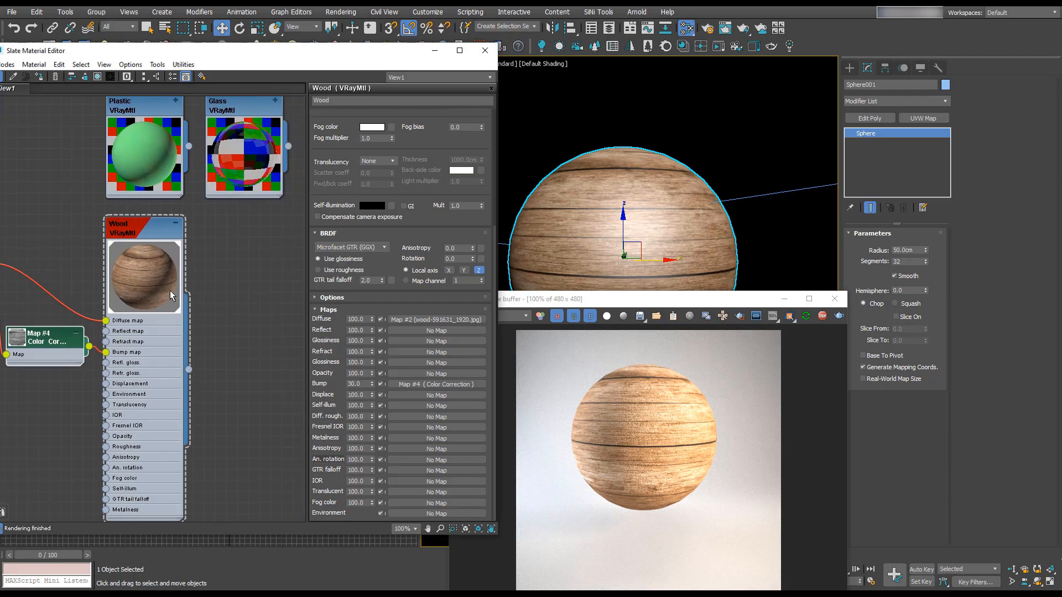
click(178, 224)
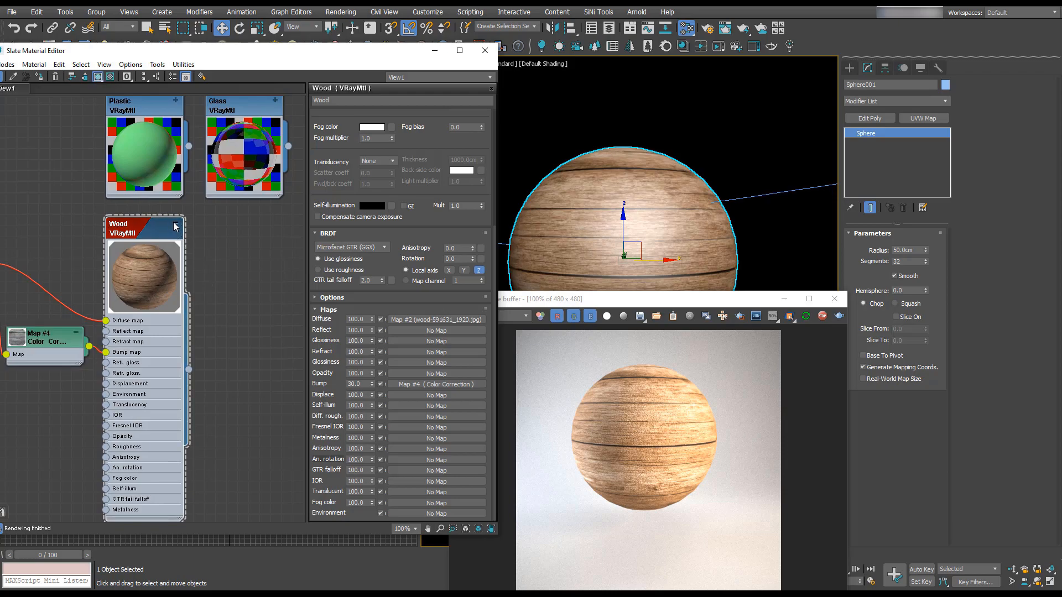
click(175, 225)
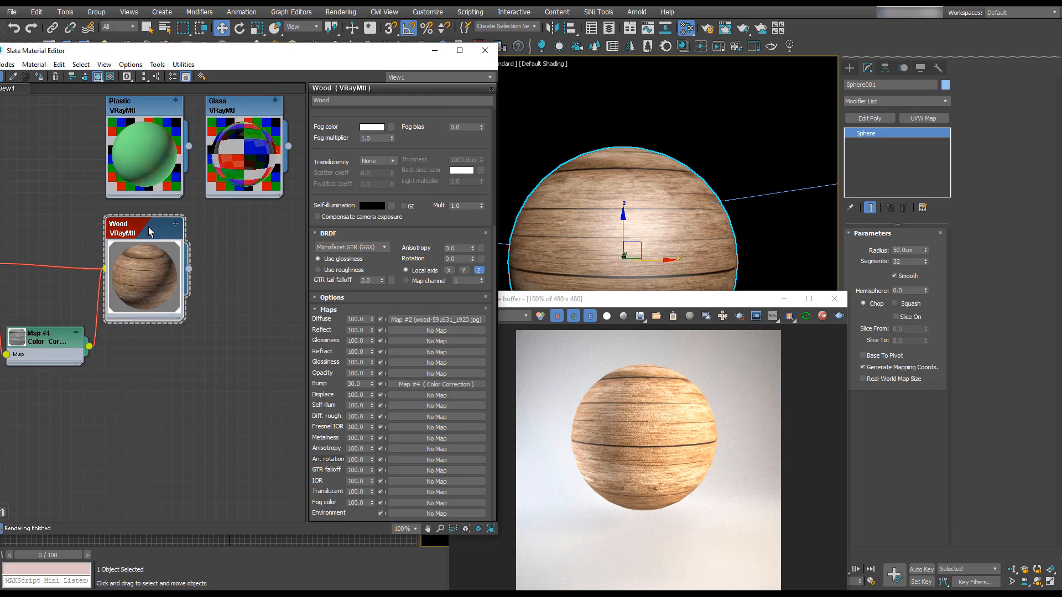
- Create a new VRayMtl named Fabric, enlarge its node preview and place it below the Wood material
right_click(154, 365)
mouse_move(201, 374)
mouse_move(281, 375)
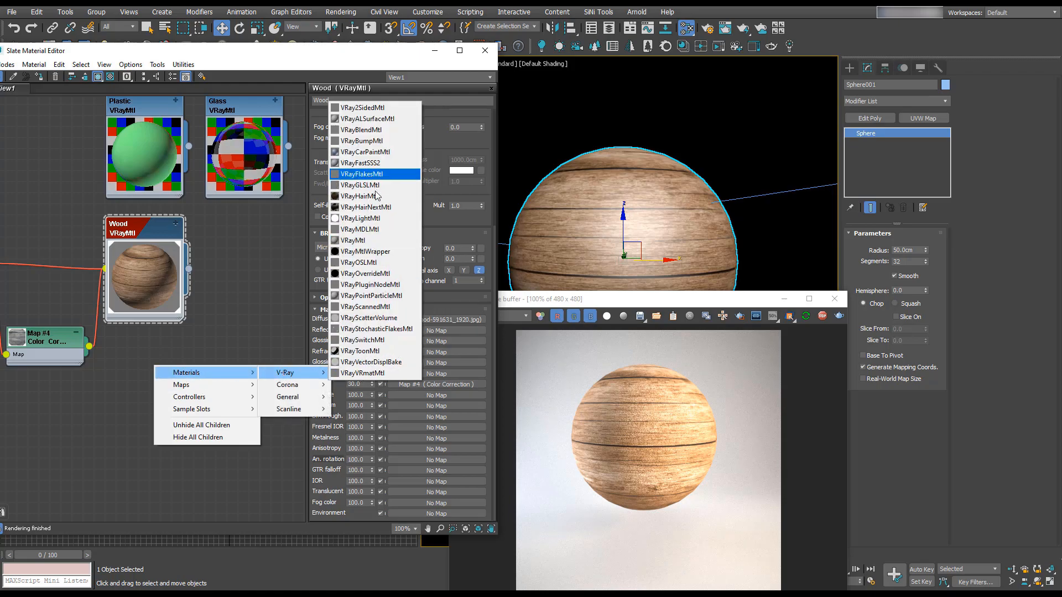
click(360, 240)
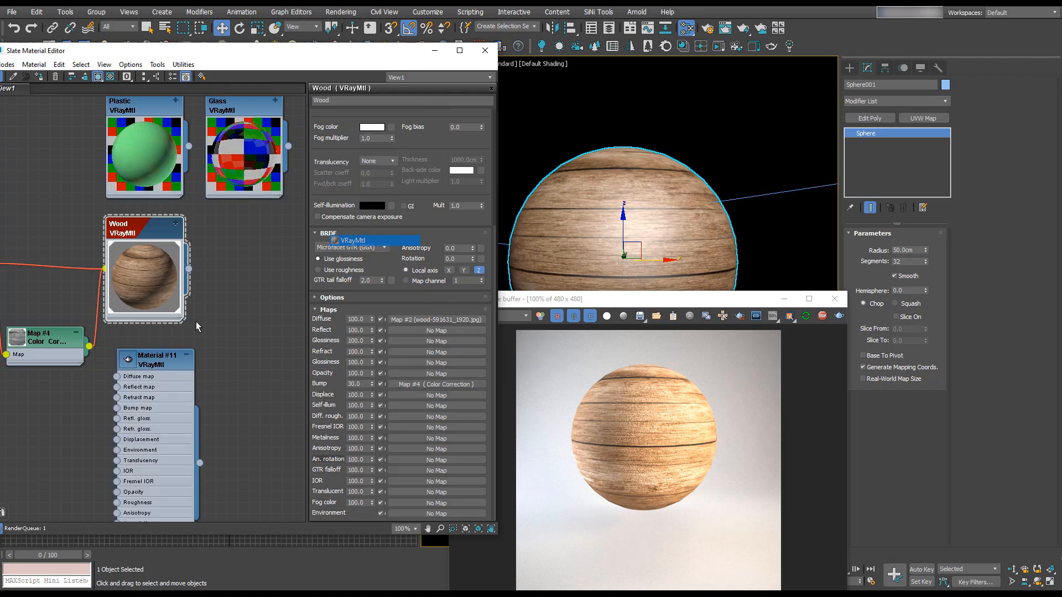
double_click(152, 362)
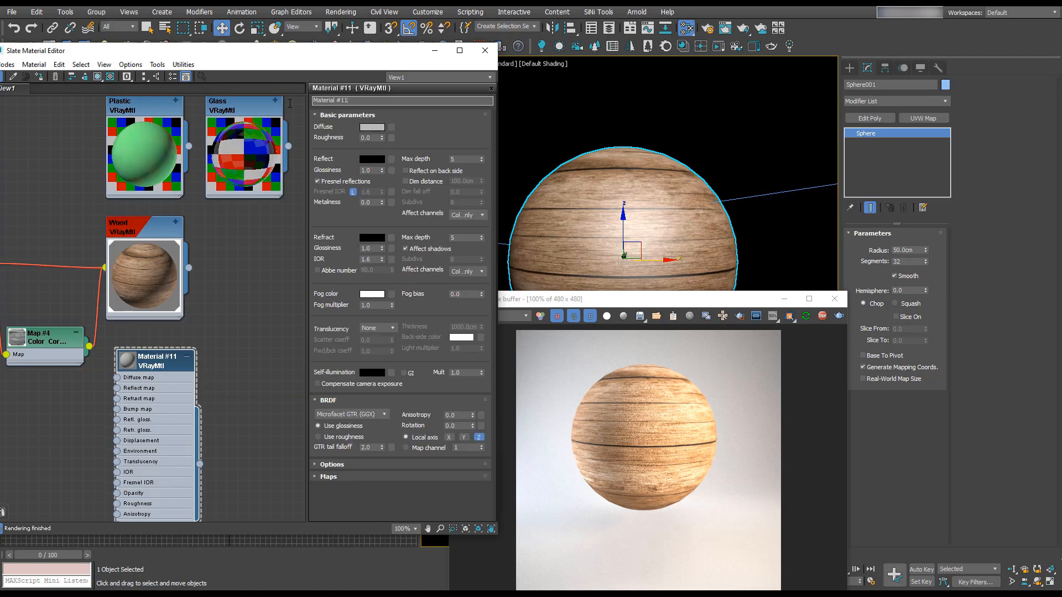
text(Fabric)
double_click(127, 361)
drag(165, 363, 154, 385)
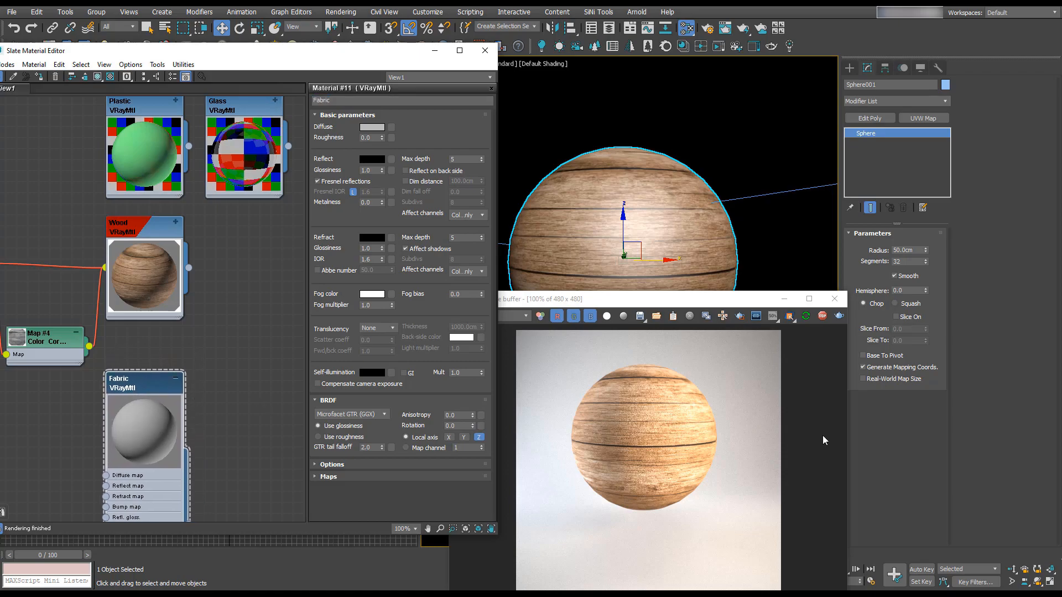
- Bring the jeans-1161035_1920 image from the 007_Materials folder in as a Bitmap node beside Fabric and open its parameters
key(alt+Tab)
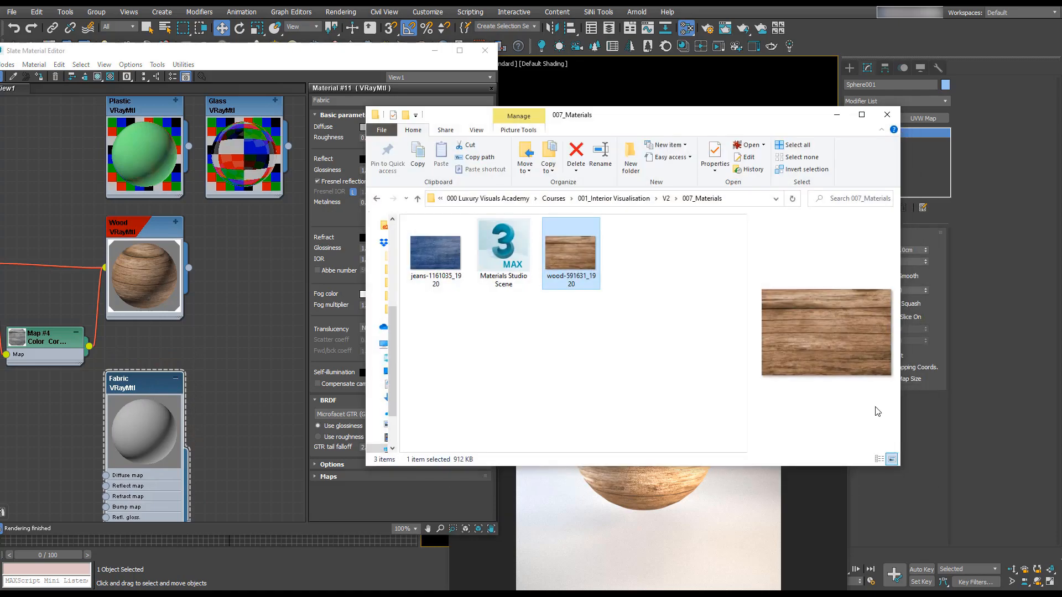
click(442, 257)
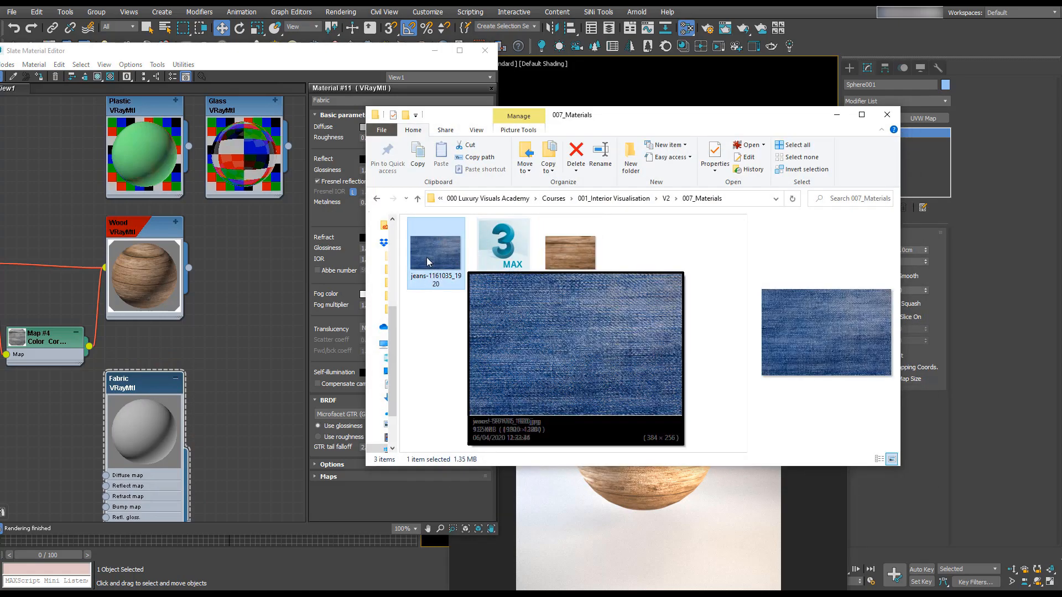
drag(425, 264, 45, 415)
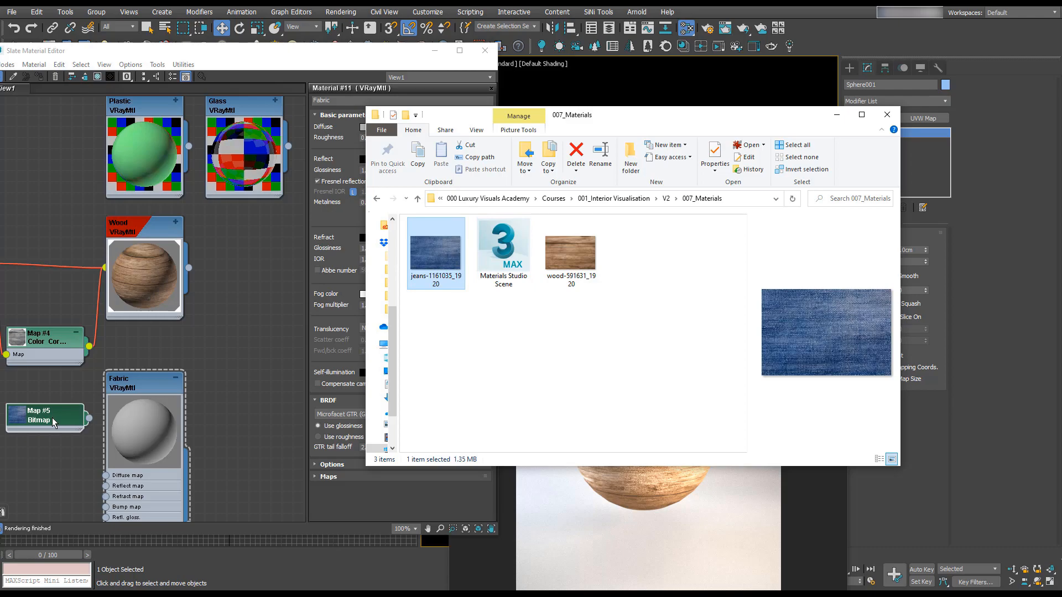
click(52, 417)
double_click(52, 417)
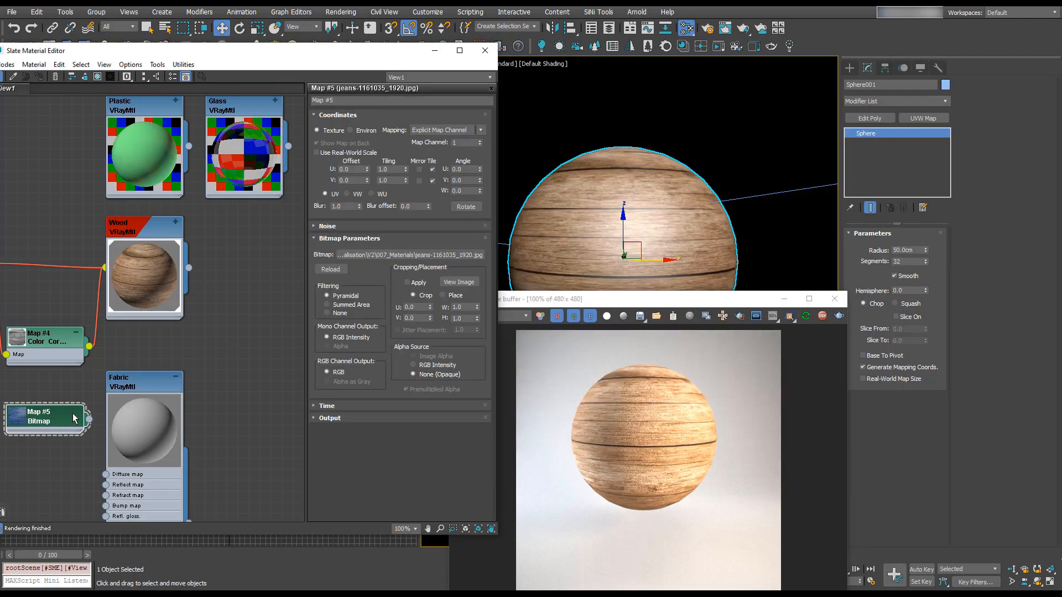
- Connect the jeans Bitmap to the Fabric material's Diffuse map input and space the Bitmap node away from the material
drag(89, 419, 105, 474)
middle_drag(134, 435, 163, 331)
scroll(163, 332, up, 5)
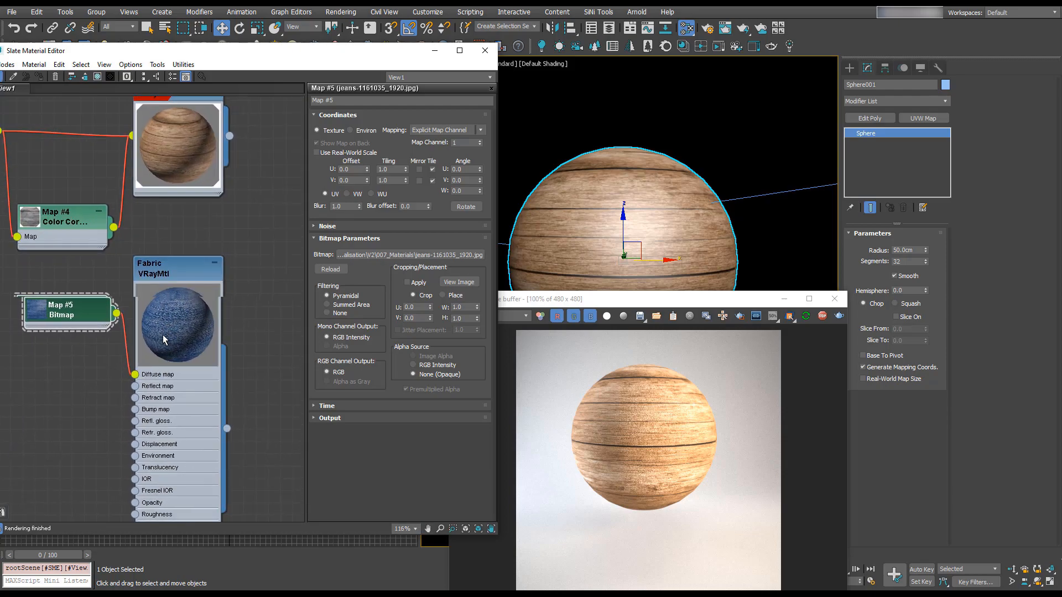
drag(67, 313, 53, 326)
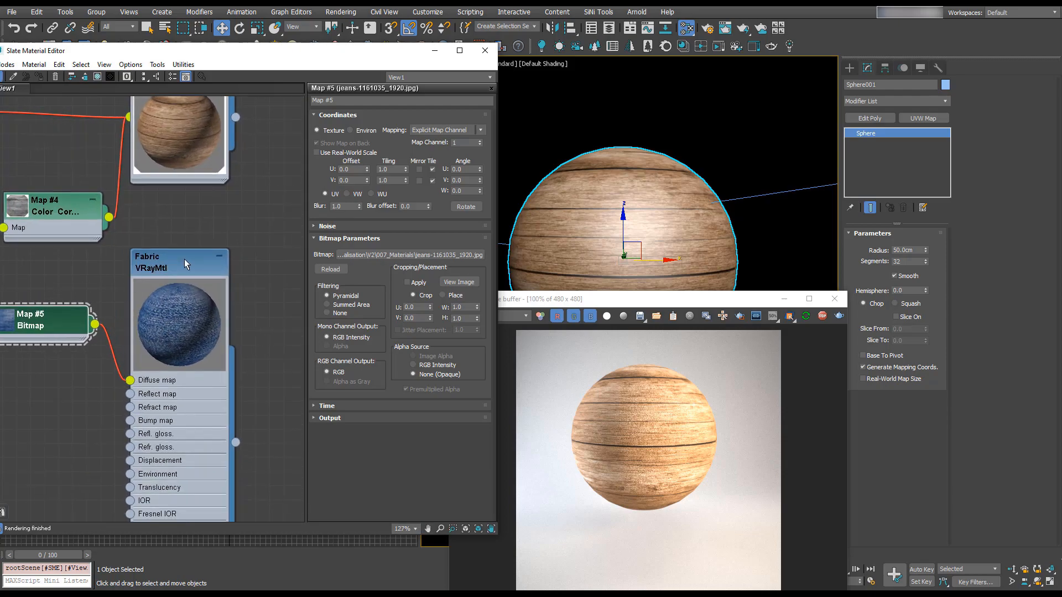
- Assign the Fabric material to the selected sphere and show it shaded in the viewport
click(166, 262)
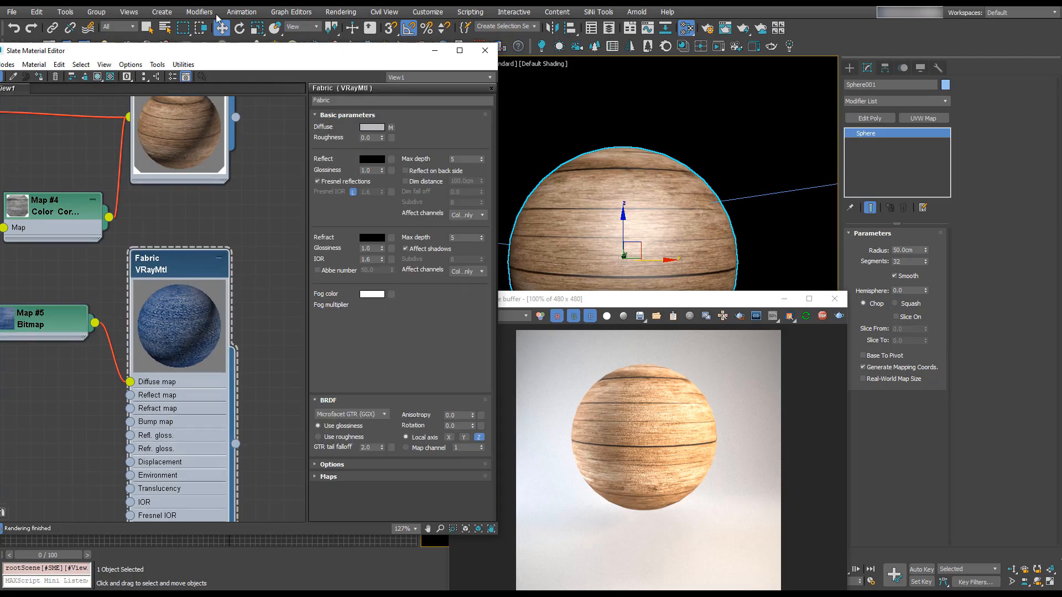
click(42, 78)
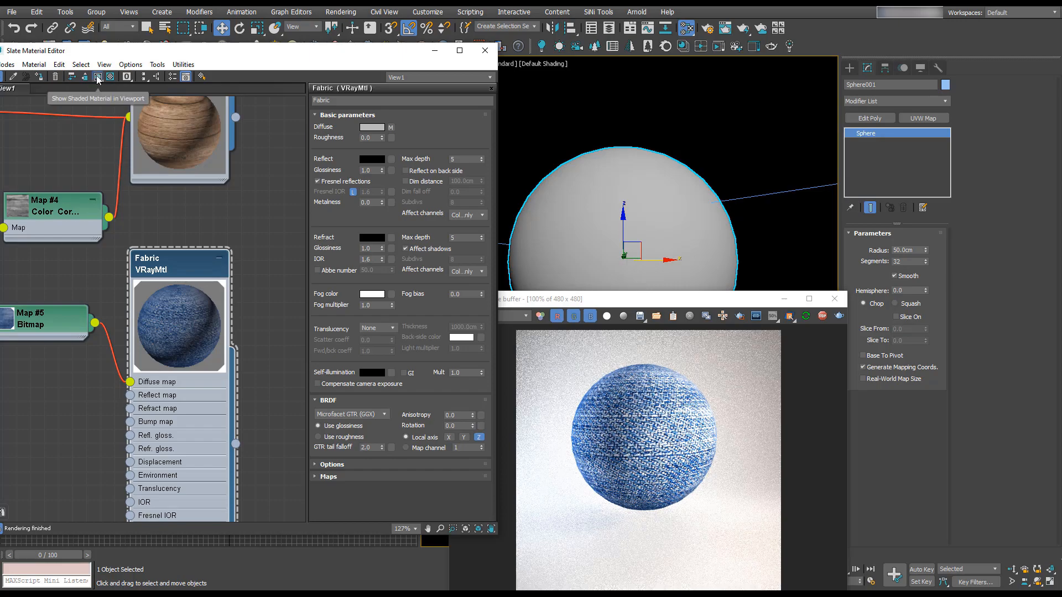
click(98, 77)
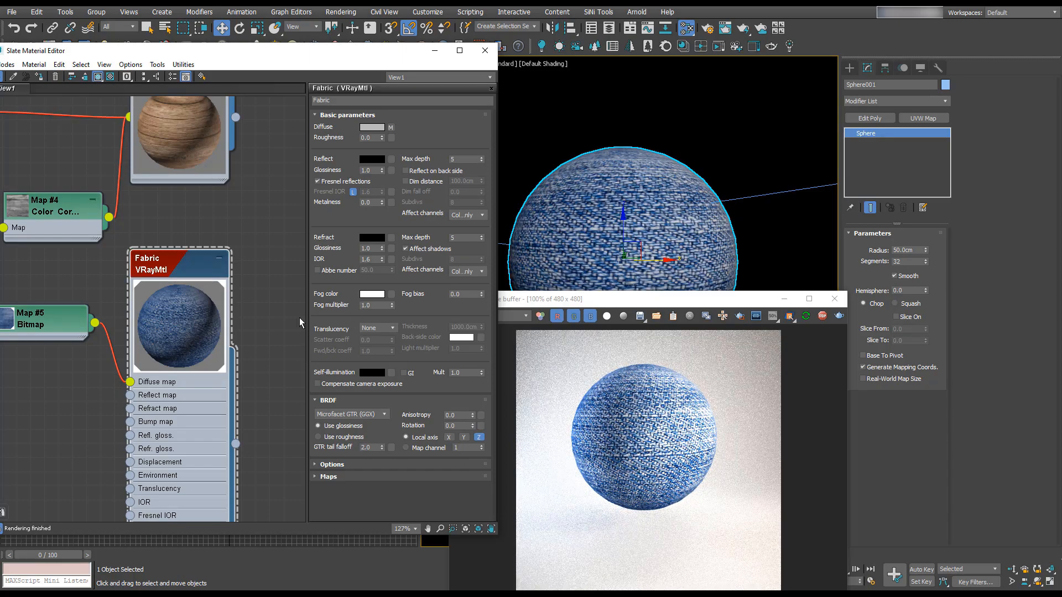
- Set the jeans Bitmap's U and V tiling to 2.0
click(45, 321)
double_click(45, 325)
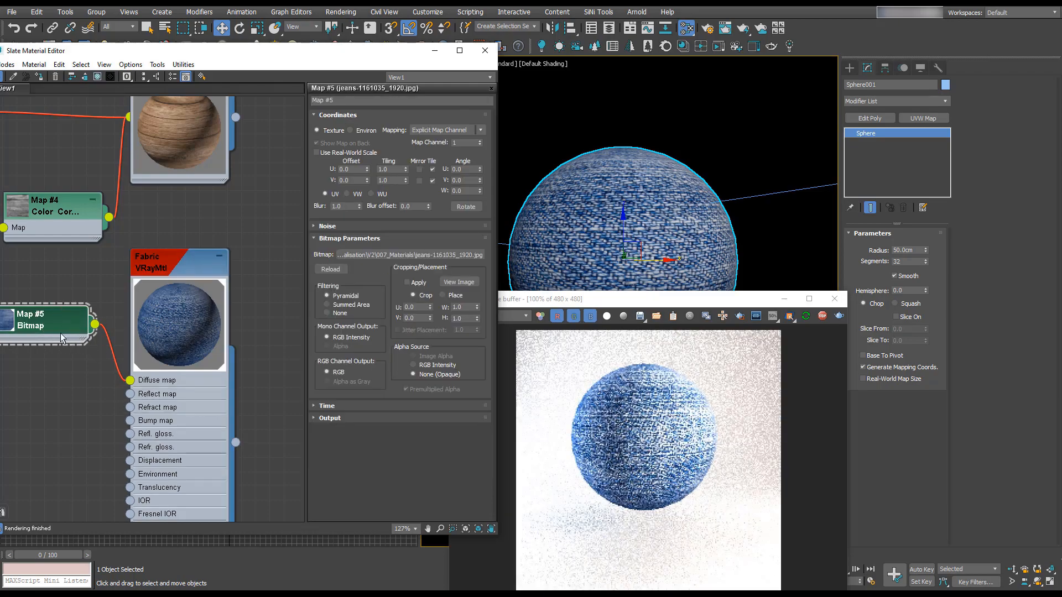
double_click(395, 170)
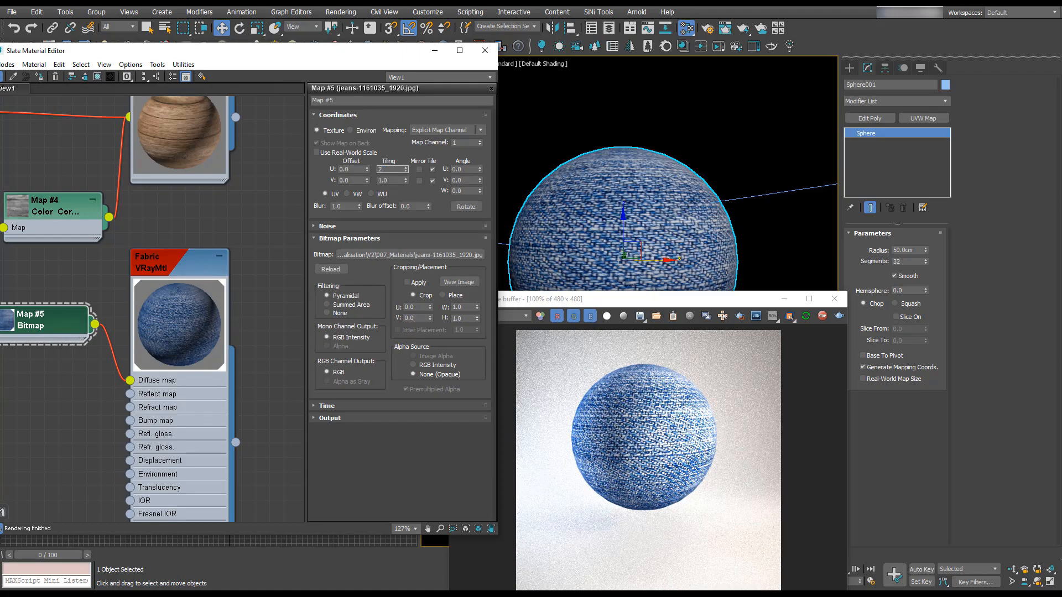
text(2)
key(Return)
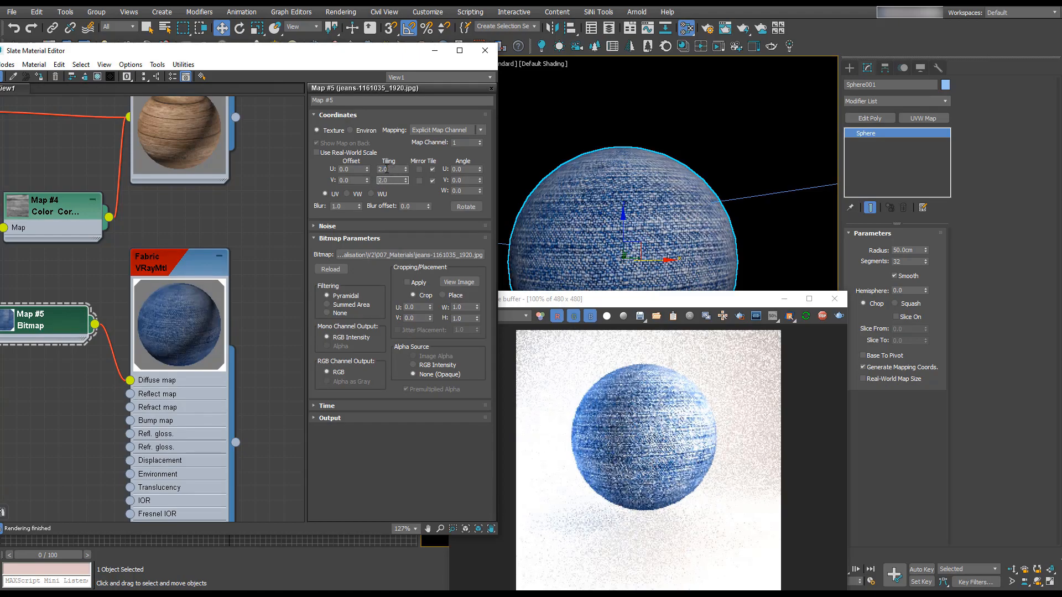
- Enlarge the jeans Bitmap's node preview and inspect the fabric texture on the rendered sphere at 200%
double_click(8, 320)
mouse_move(40, 353)
middle_down()
mouse_move(146, 311)
mouse_move(95, 343)
mouse_move(59, 349)
middle_up()
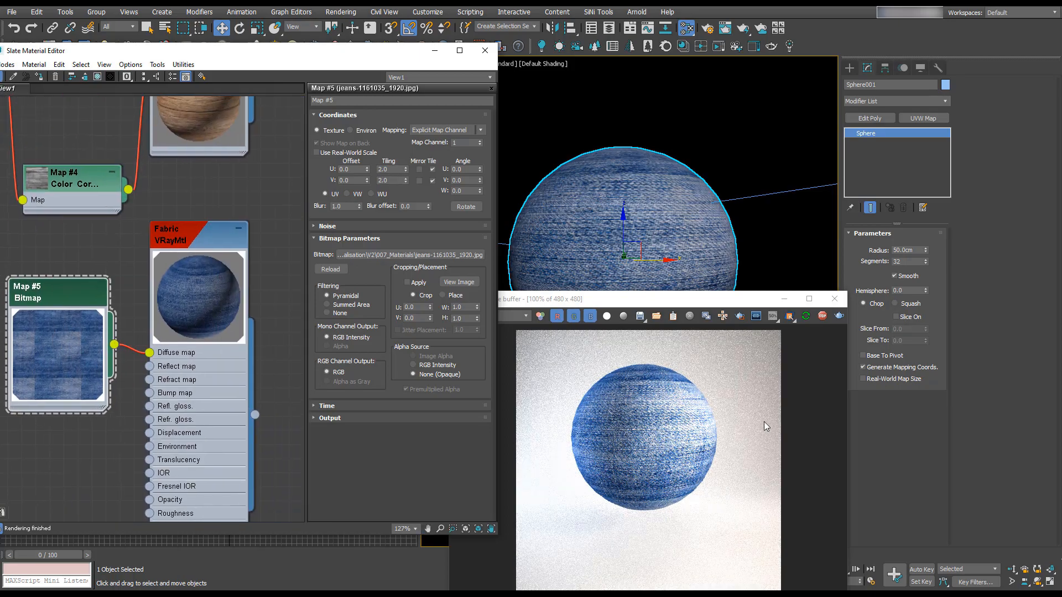
scroll(637, 426, up, 1)
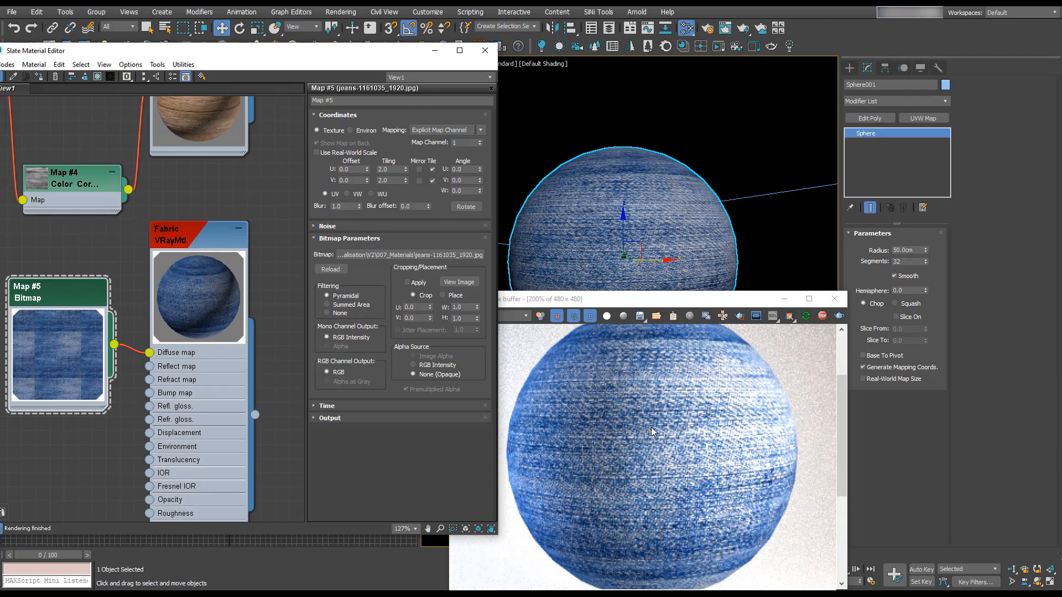
scroll(651, 432, down, 1)
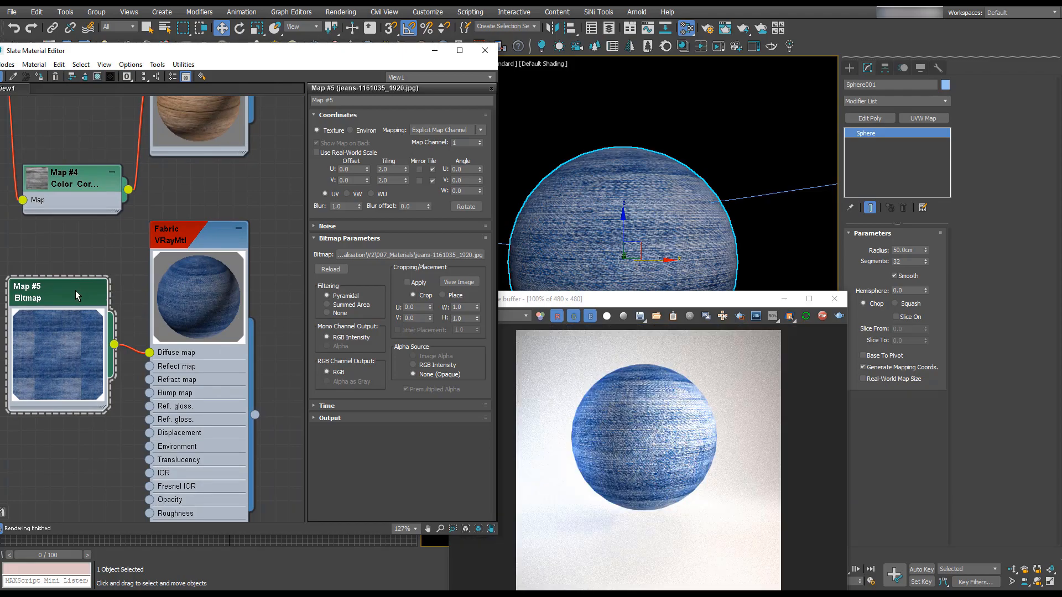
- Shrink the jeans Bitmap's preview and add a Color Correction map fed by that Bitmap
middle_drag(104, 338, 144, 297)
double_click(98, 331)
drag(102, 248, 92, 326)
mouse_move(133, 346)
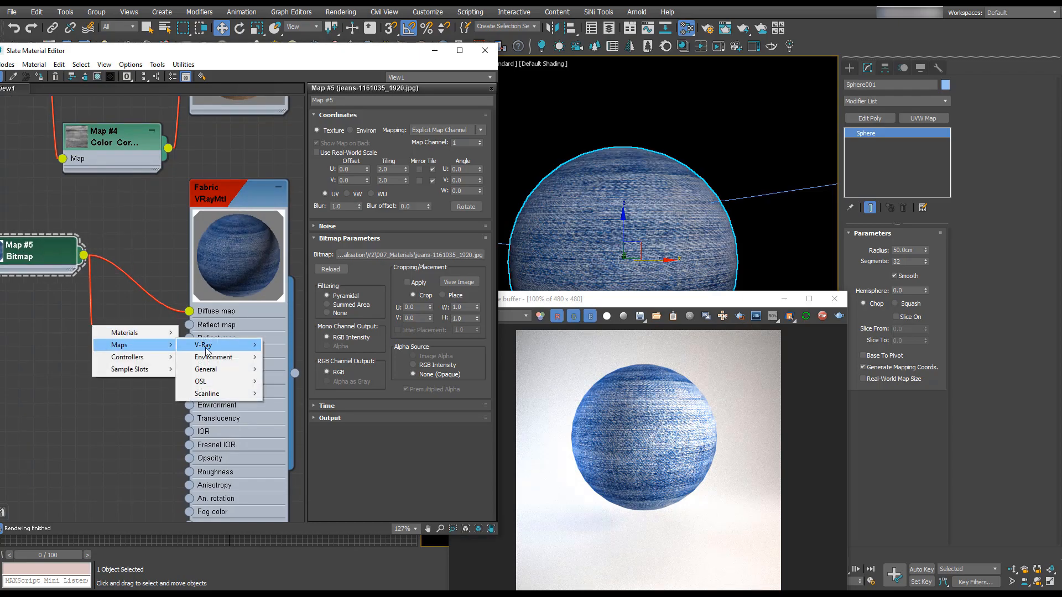
mouse_move(211, 369)
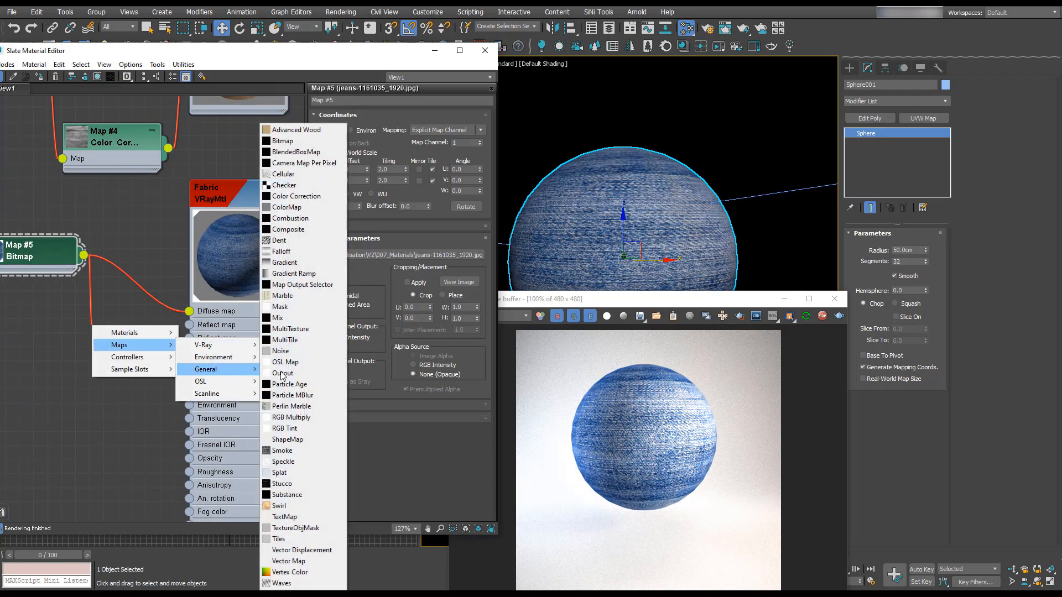
click(312, 197)
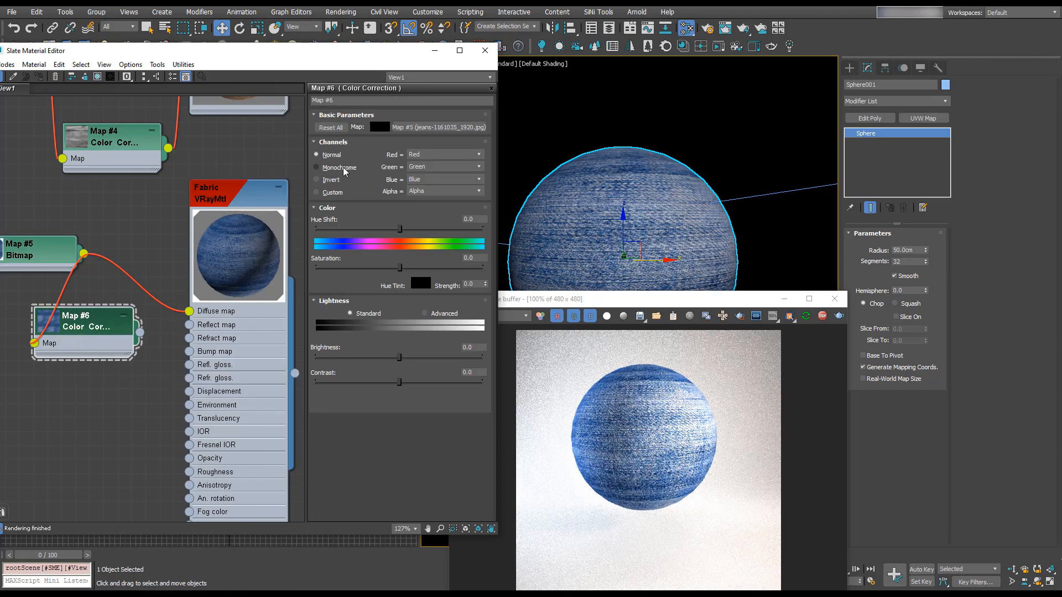
- Set the new Color Correction map to Monochrome, connect it to Fabric's Bump map input and space the map nodes apart
drag(141, 333, 189, 354)
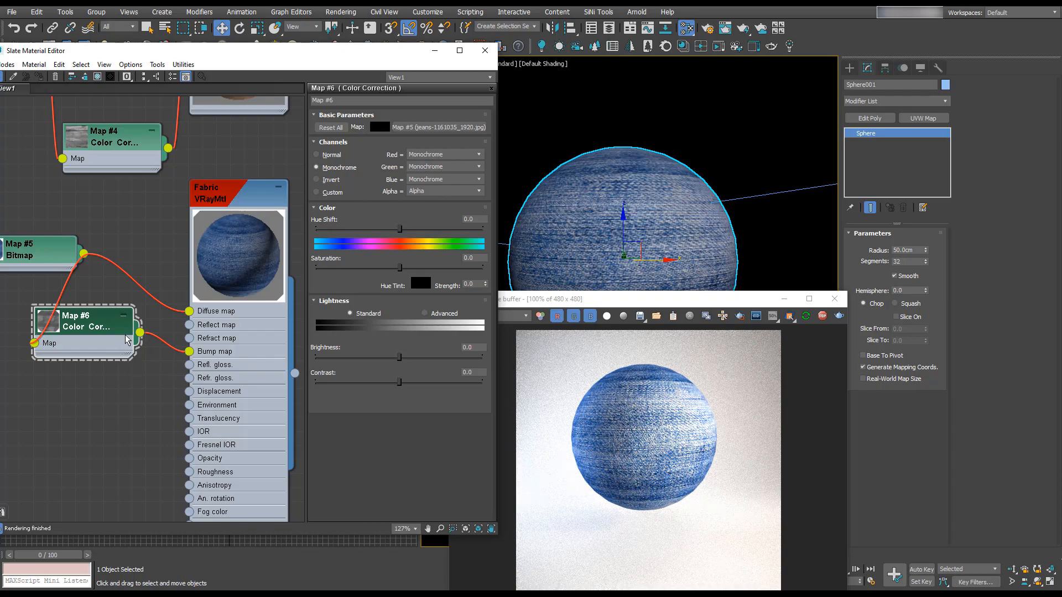
drag(67, 254, 10, 251)
drag(88, 326, 88, 340)
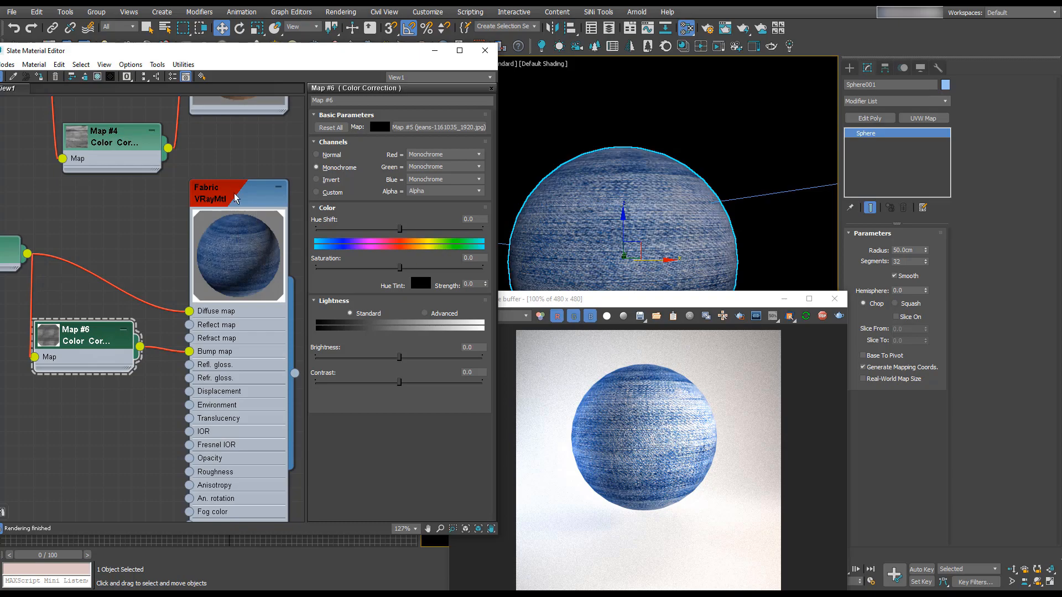
- Set the Fabric material's Bump map amount to 50.0
click(227, 199)
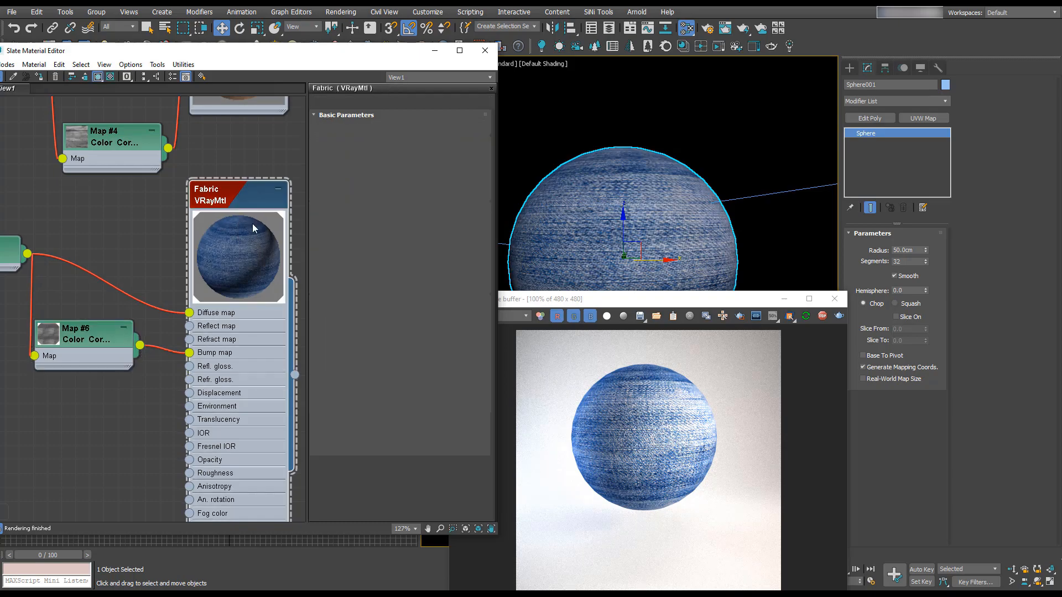
click(337, 477)
scroll(340, 431, down, 3)
click(348, 385)
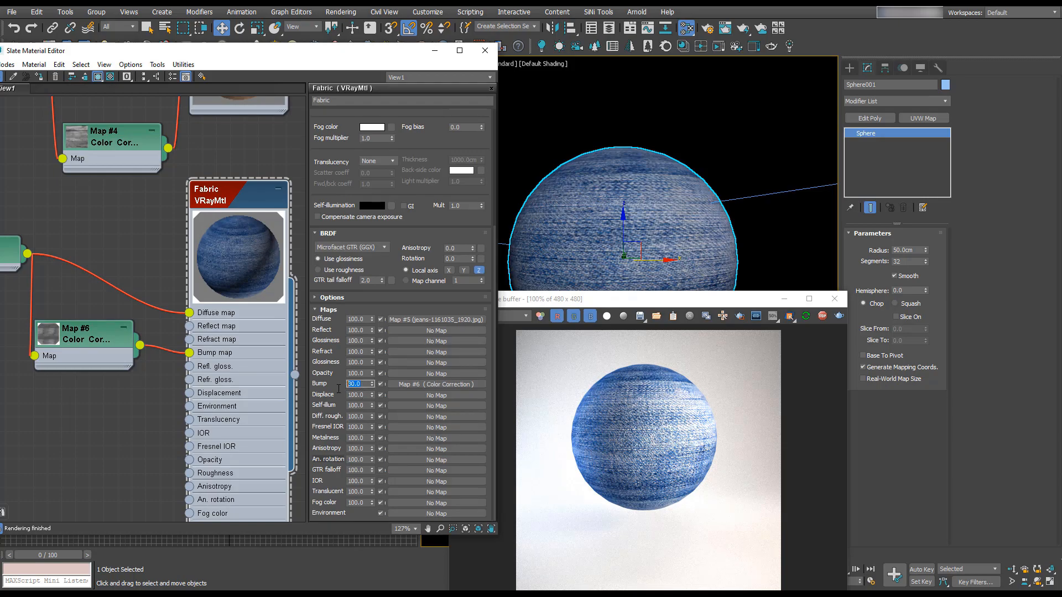
key(Return)
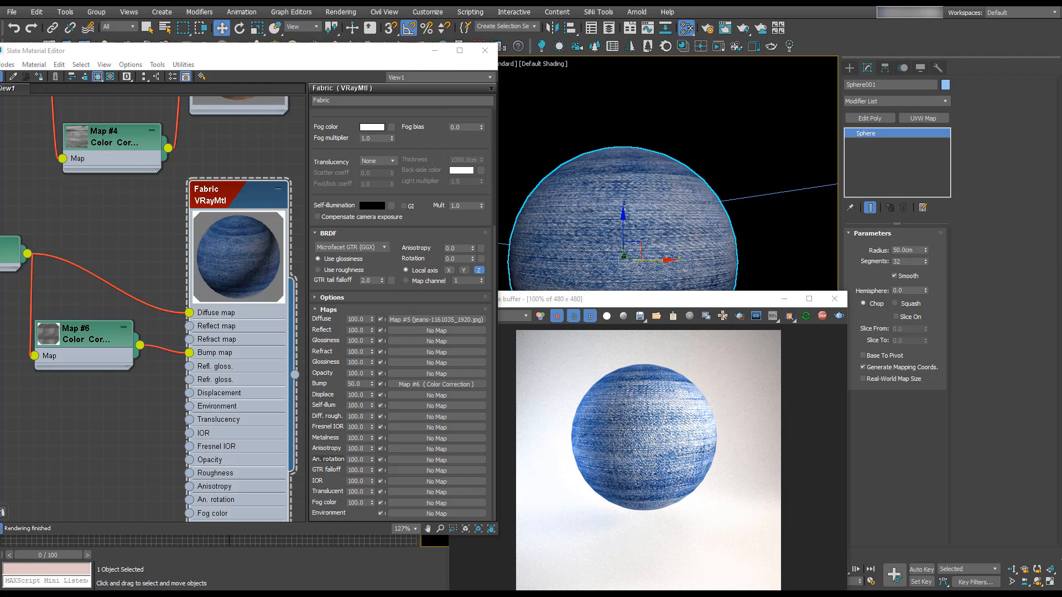
- Add a Falloff map with the jeans Bitmap feeding its Map 1 input, and space the two nodes apart
middle_drag(106, 324, 260, 356)
middle_drag(185, 366, 154, 383)
drag(117, 298, 166, 289)
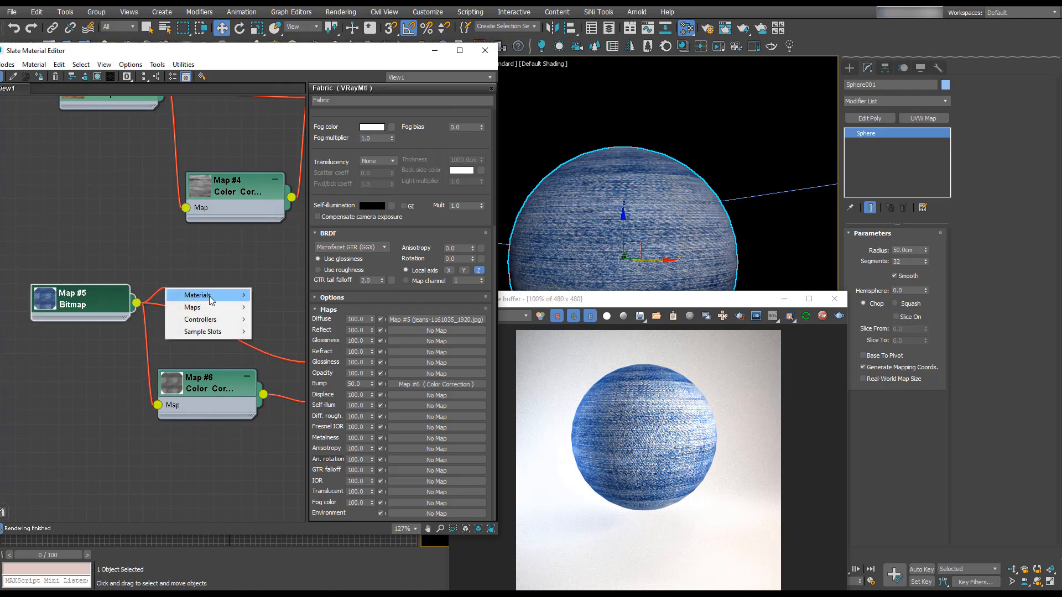
mouse_move(217, 309)
mouse_move(291, 334)
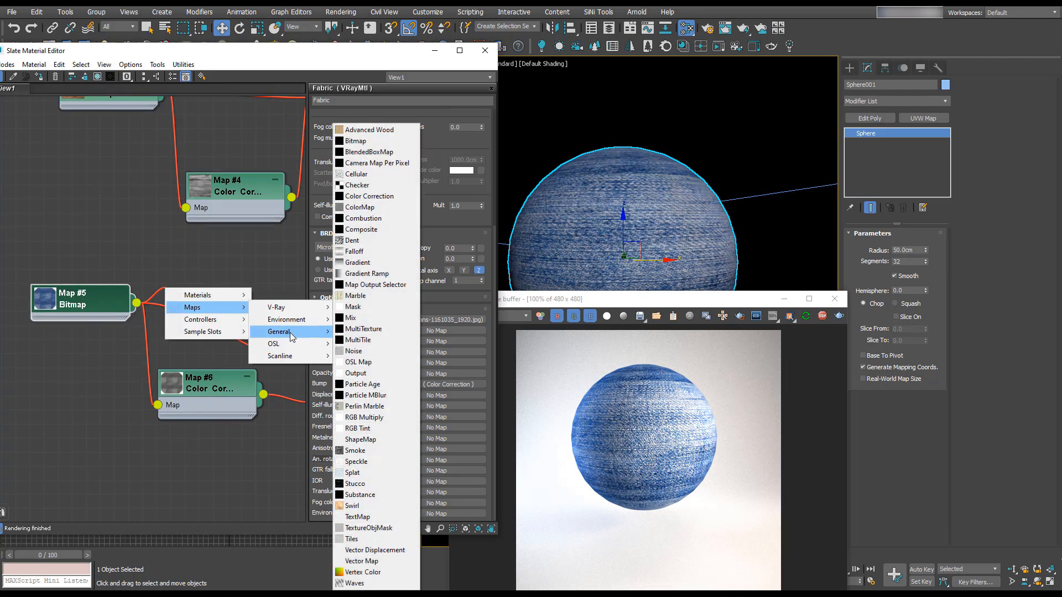
click(355, 251)
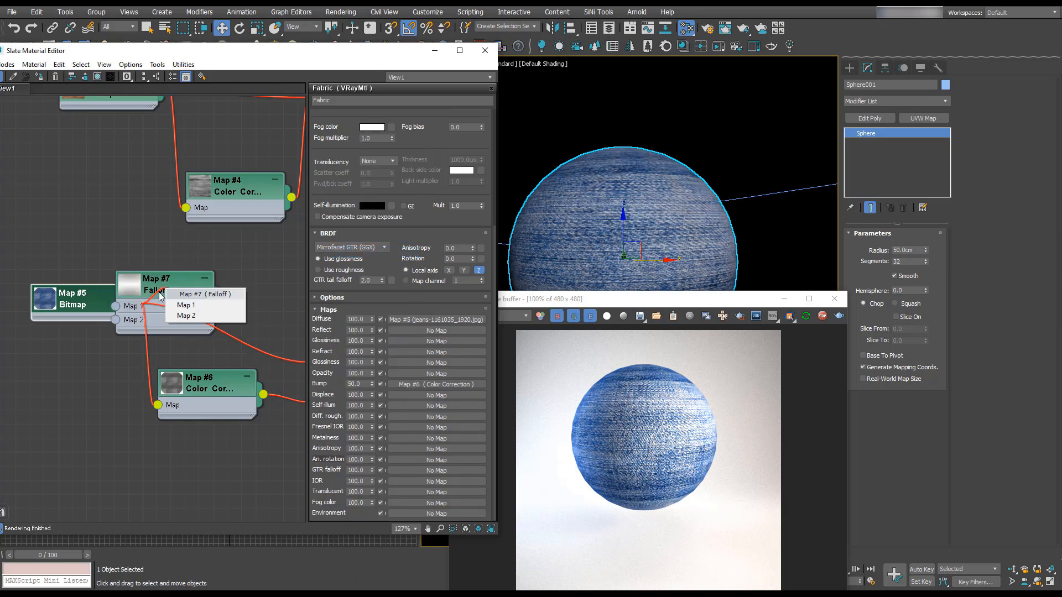
click(199, 307)
drag(162, 290, 247, 261)
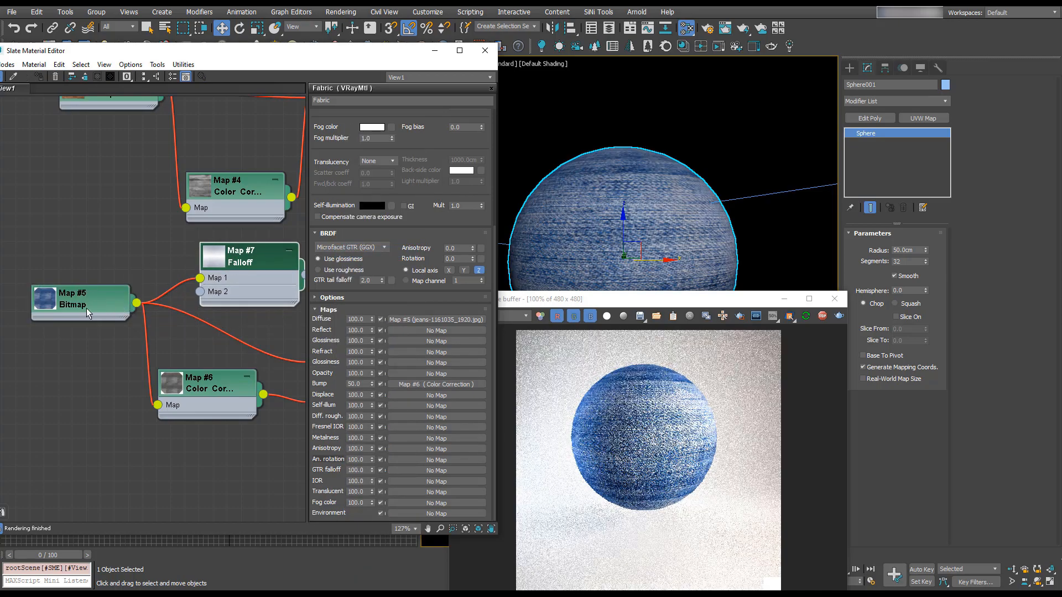
drag(96, 304, 52, 318)
right_click(115, 282)
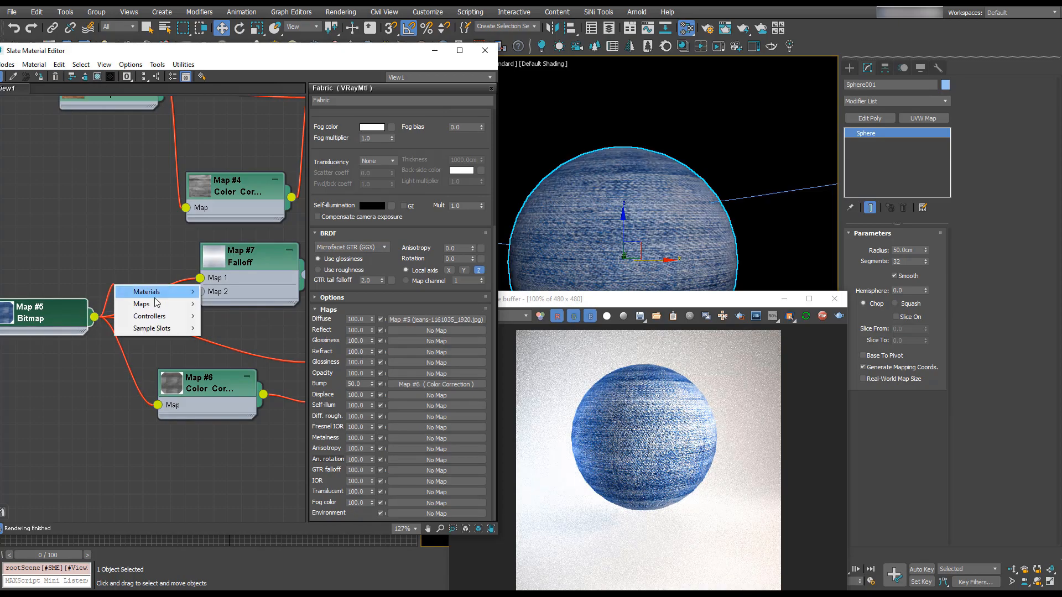
mouse_move(144, 305)
mouse_move(253, 335)
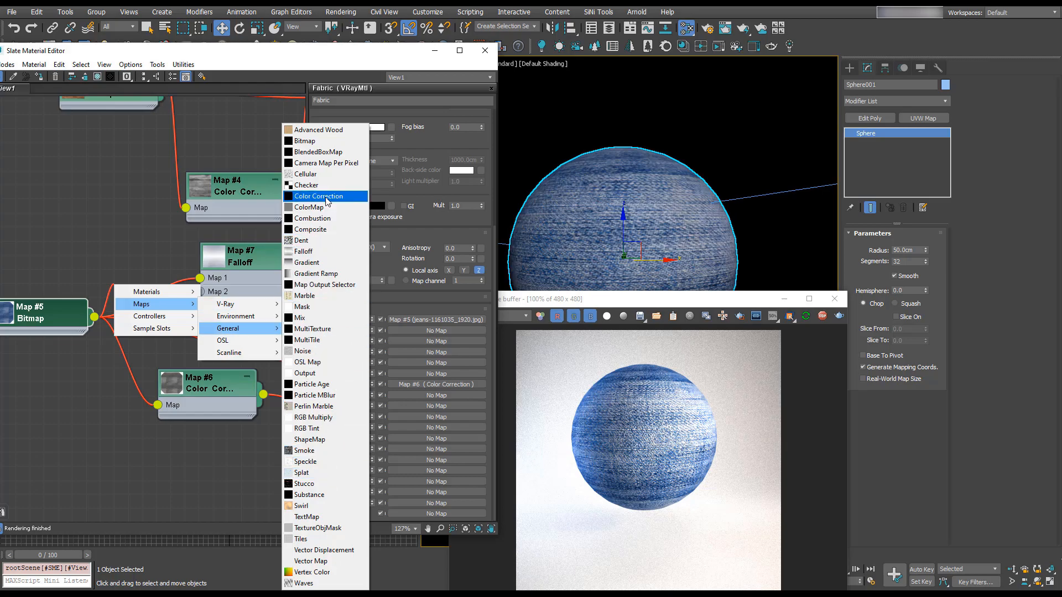
mouse_move(246, 306)
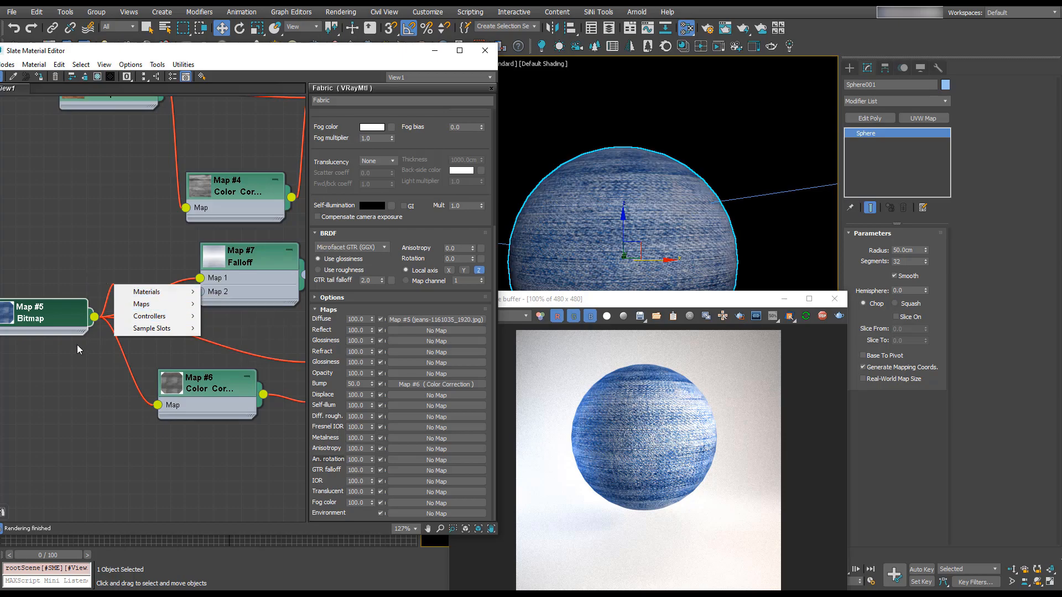
click(92, 270)
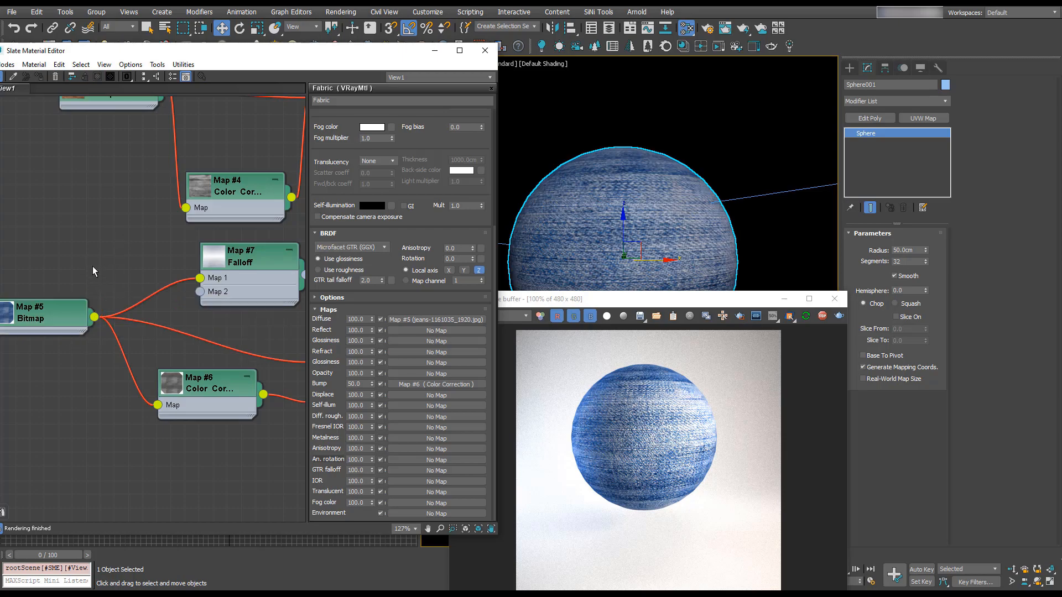
- Connect the Falloff map to Fabric's Diffuse map input and bring up its Front : Side parameters
scroll(189, 316, down, 2)
mouse_move(189, 316)
middle_down()
mouse_move(144, 312)
mouse_move(185, 303)
middle_up()
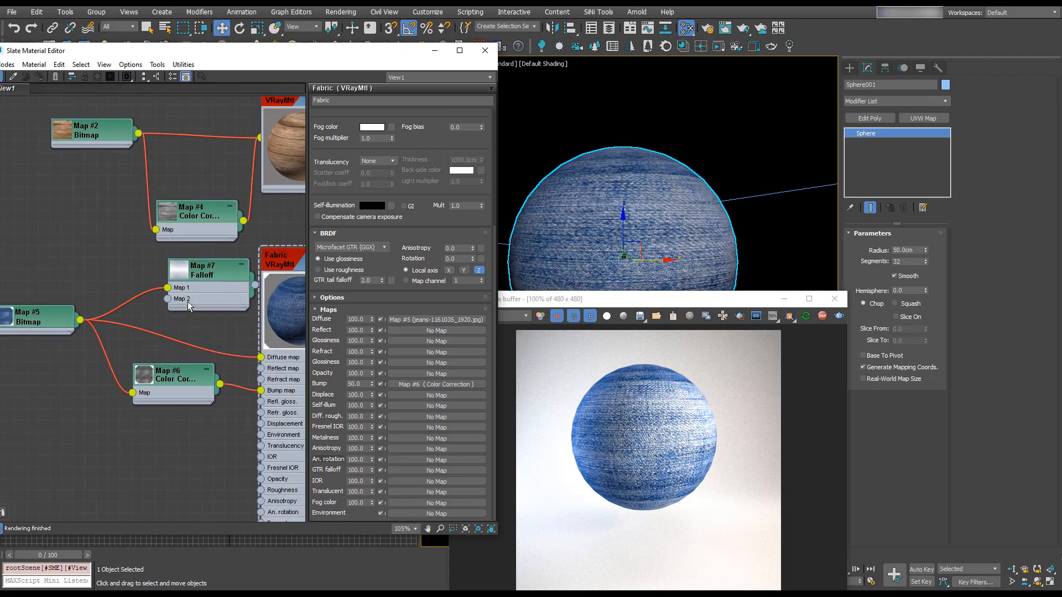
double_click(204, 273)
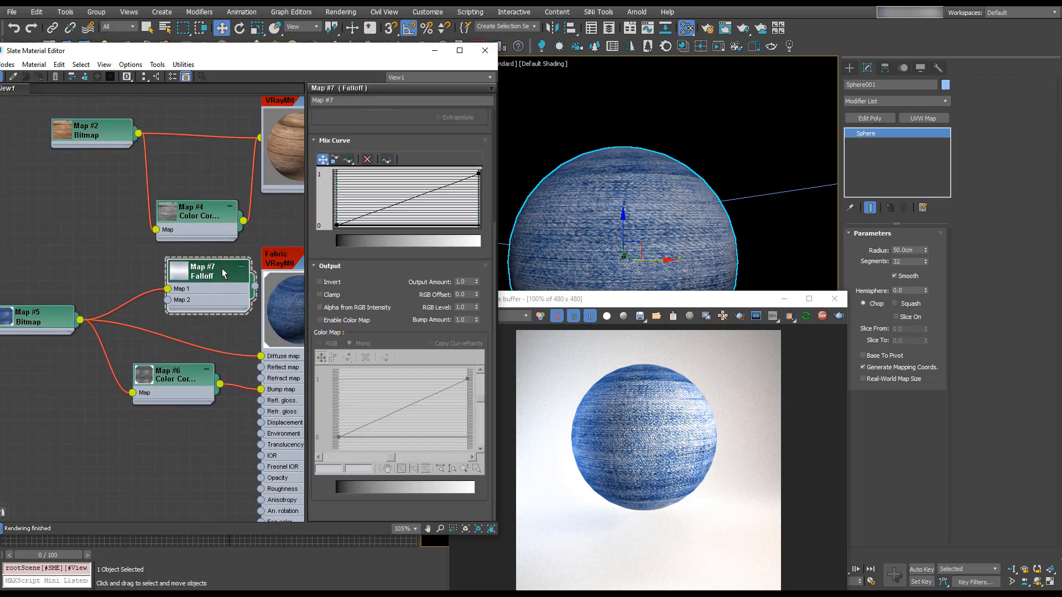
drag(255, 289, 260, 358)
drag(211, 278, 177, 281)
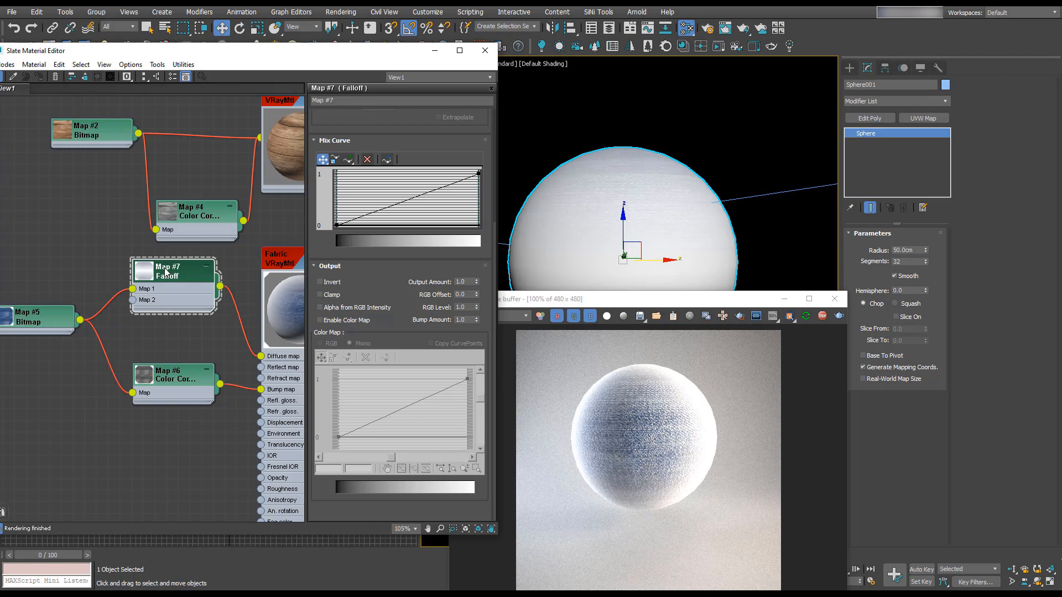
scroll(357, 225, up, 5)
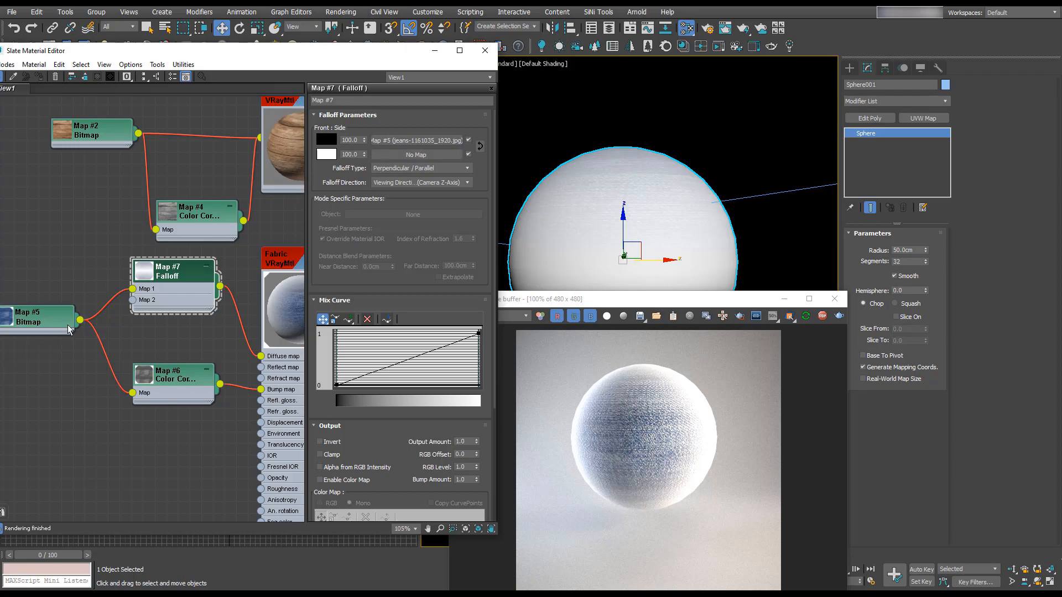
- Add a Color Correction map fed by the jeans Bitmap, connect it to the Falloff's Map 2 input and space the nodes apart
drag(41, 317, 0, 317)
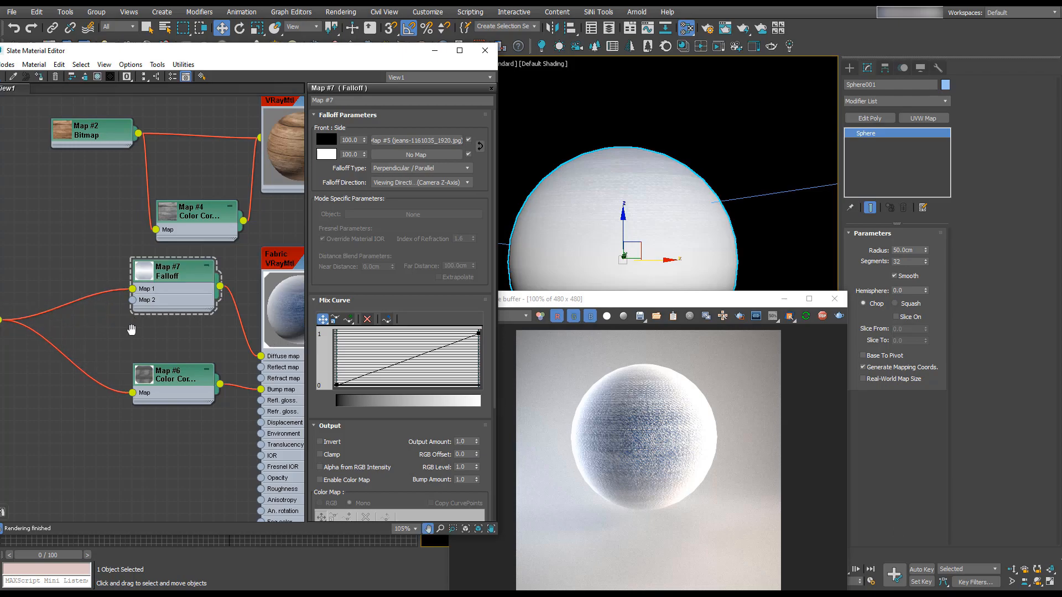
middle_drag(119, 330, 252, 321)
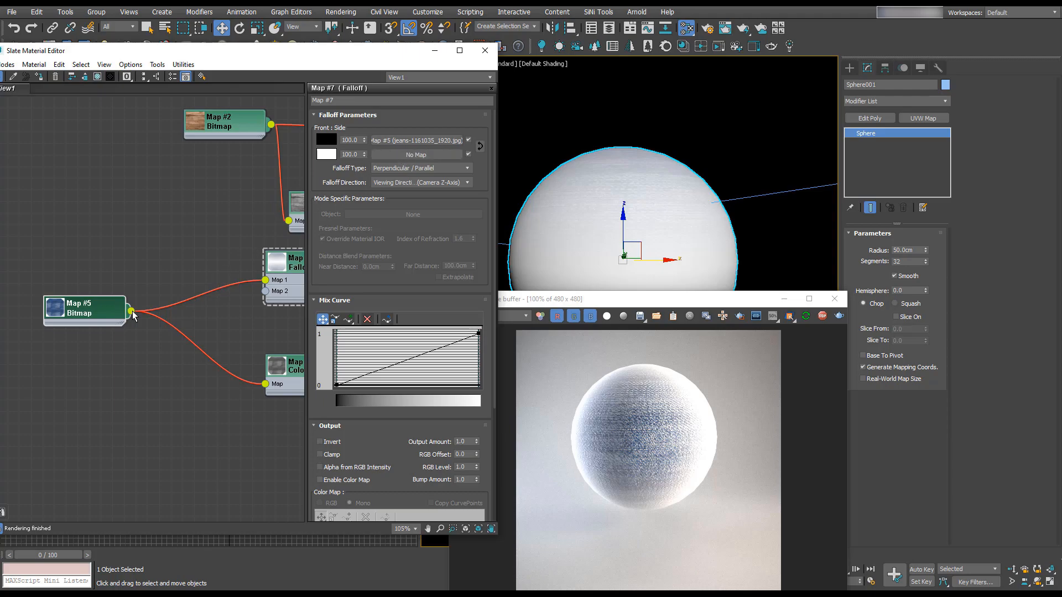
drag(183, 312, 185, 314)
mouse_move(221, 333)
mouse_move(313, 337)
mouse_move(318, 358)
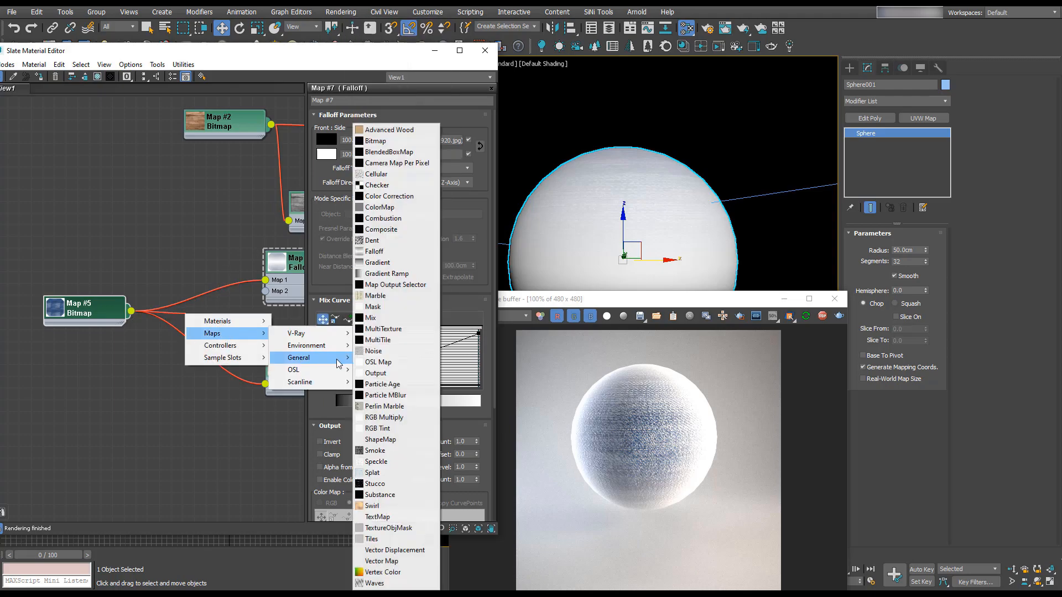
click(390, 196)
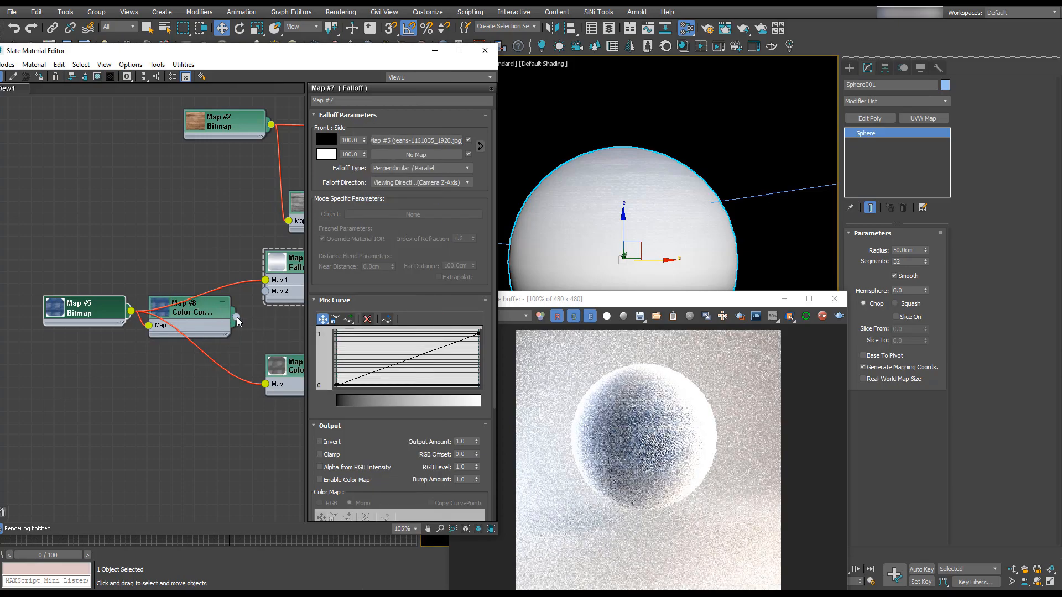
drag(263, 298, 265, 291)
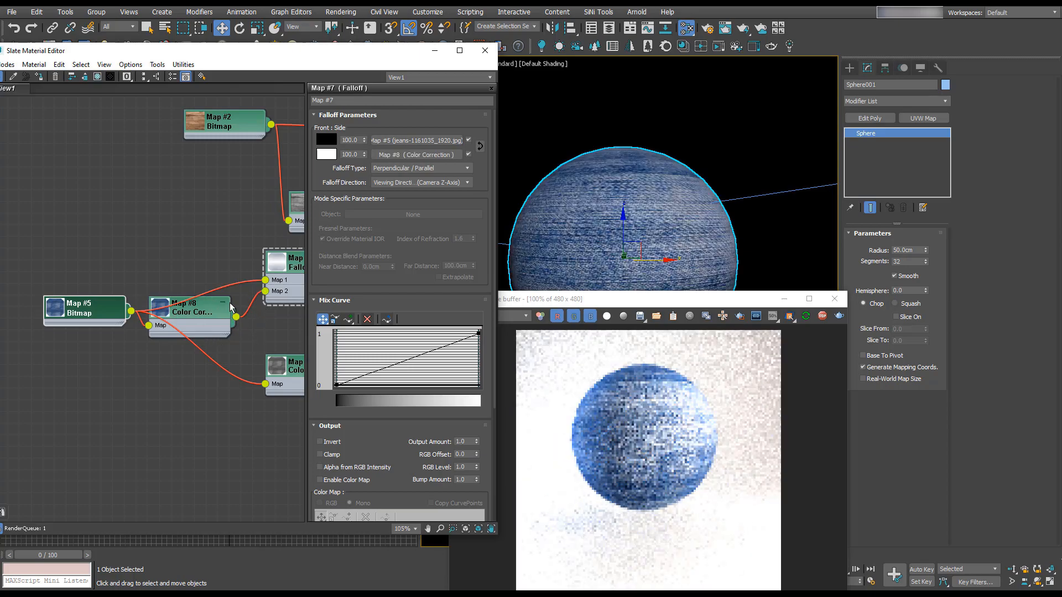
drag(79, 311, 8, 322)
drag(211, 311, 202, 310)
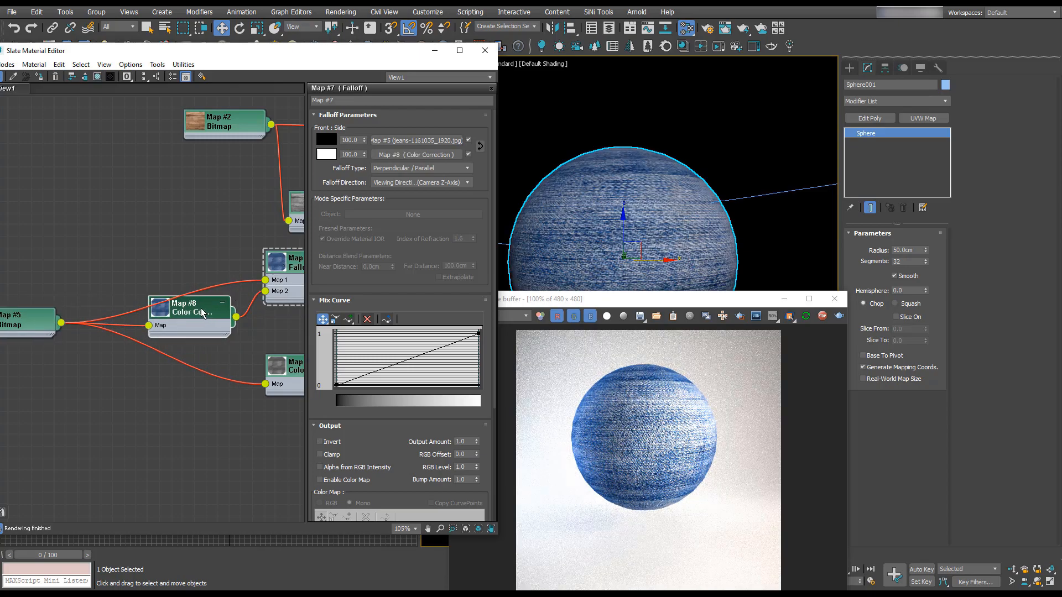
- Switch the new Color Correction's Lightness to Advanced and set its RGB Gamma/Contrast to 2.0
double_click(200, 309)
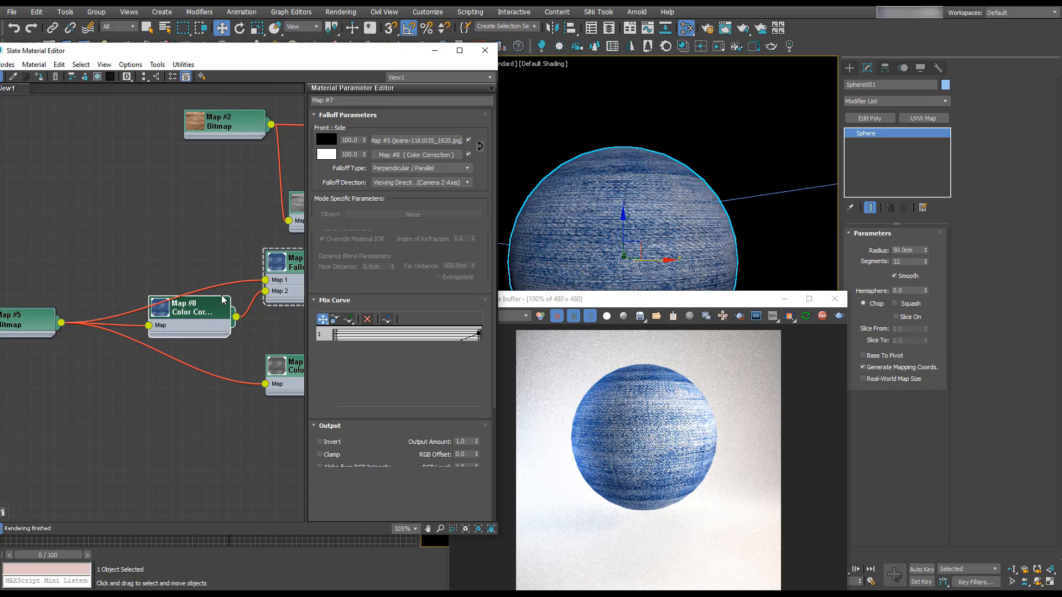
click(426, 314)
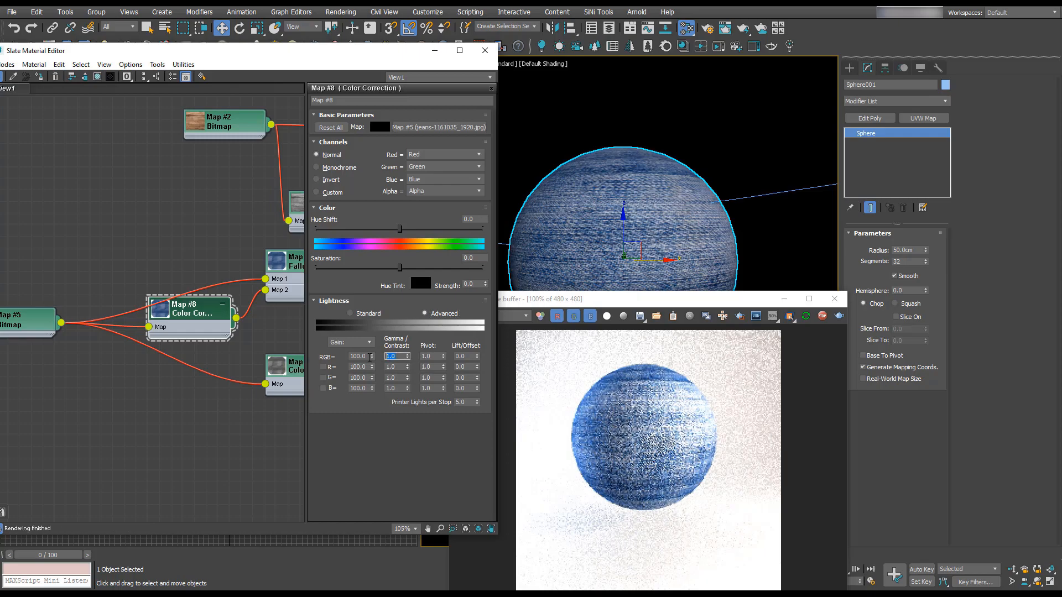
text(2)
key(Return)
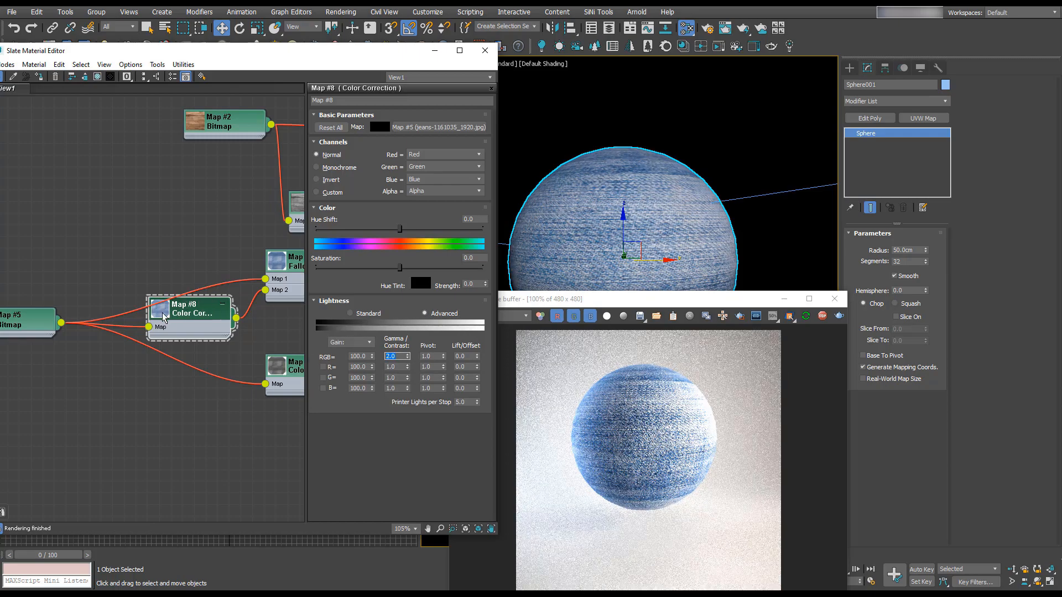
- Inspect the enlarged node previews of the lightened Color Correction and the Falloff map, and collapse them again
middle_drag(166, 317, 61, 282)
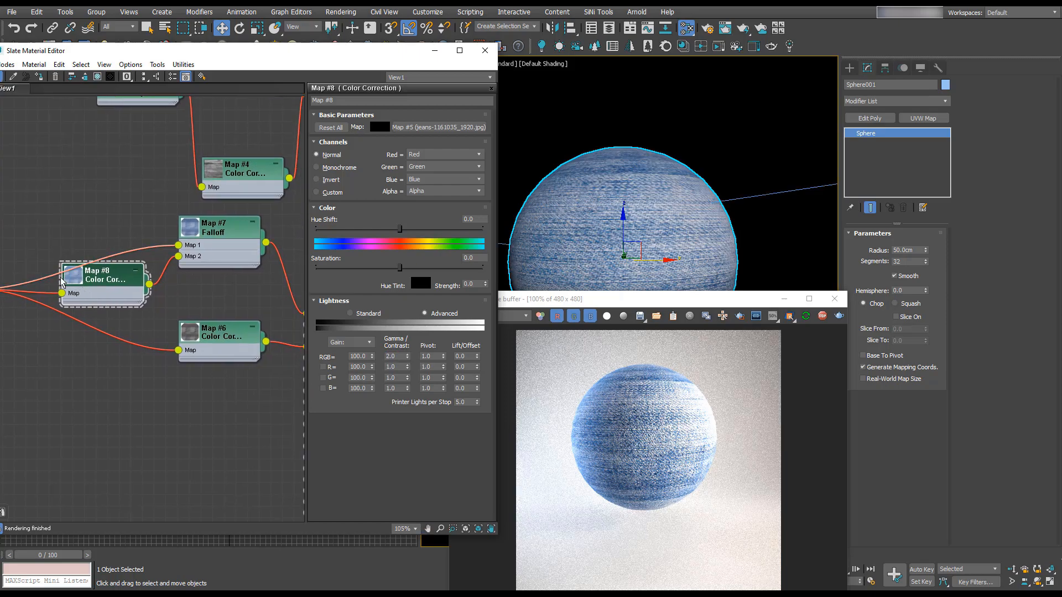
double_click(72, 275)
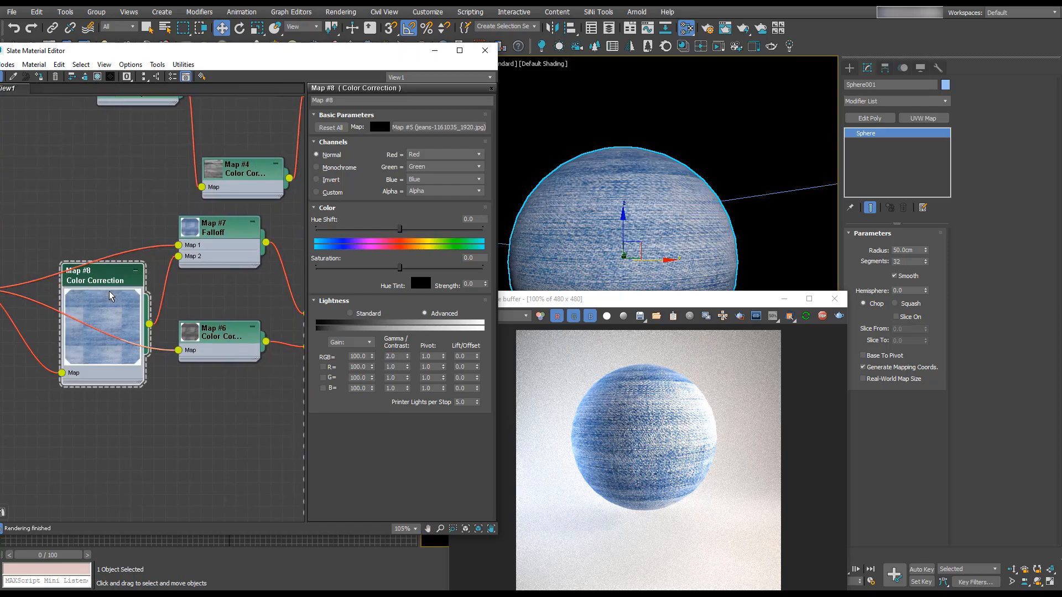
double_click(94, 293)
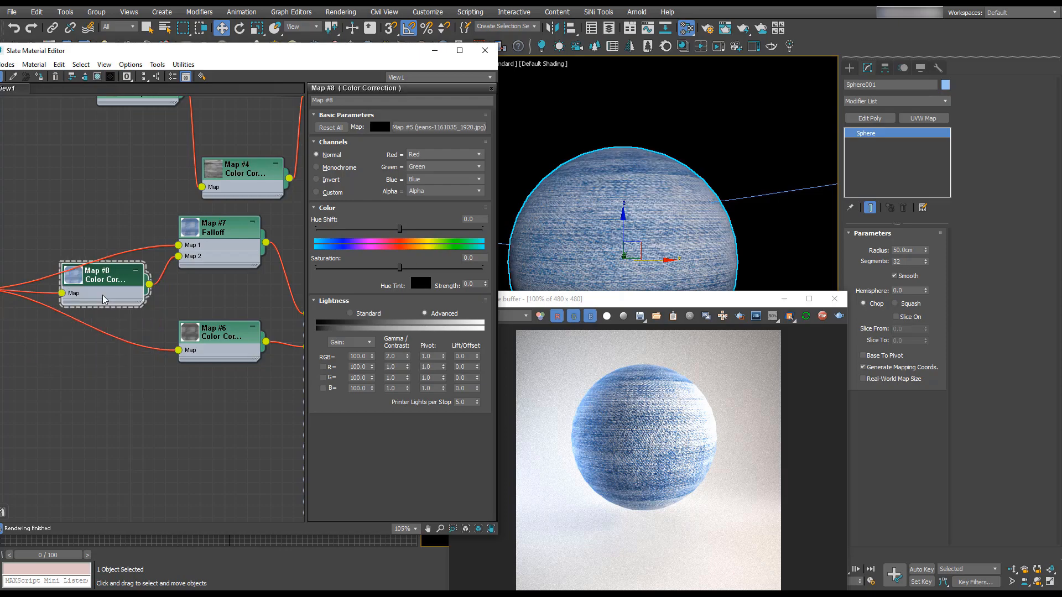
double_click(192, 231)
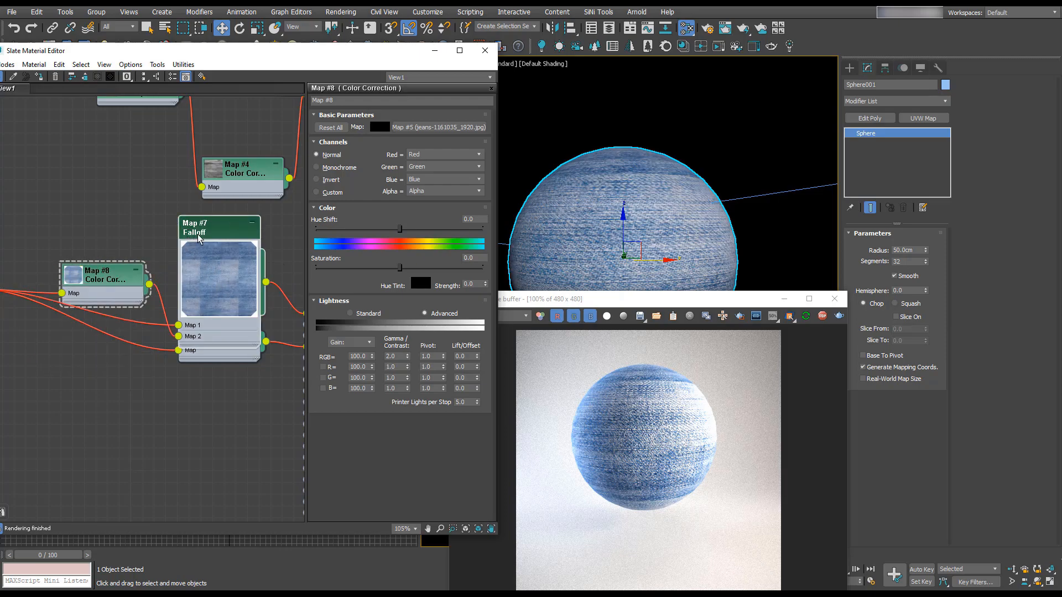
double_click(192, 232)
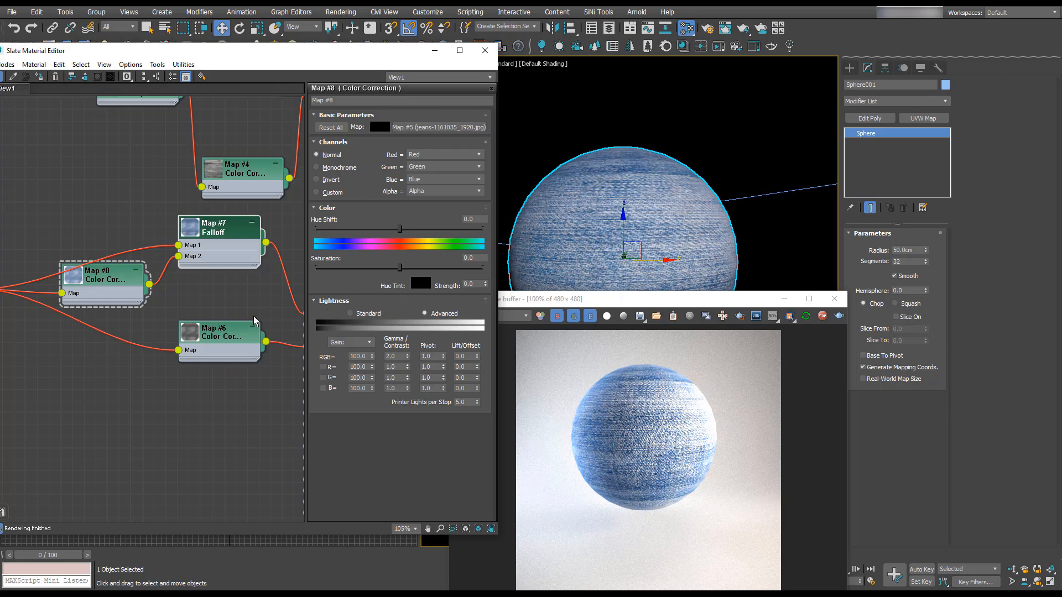
- Convert both end points of the Falloff's Mix Curve to Bezier-Corner and bend the curve into an S shape, checking the render at 200%
double_click(220, 233)
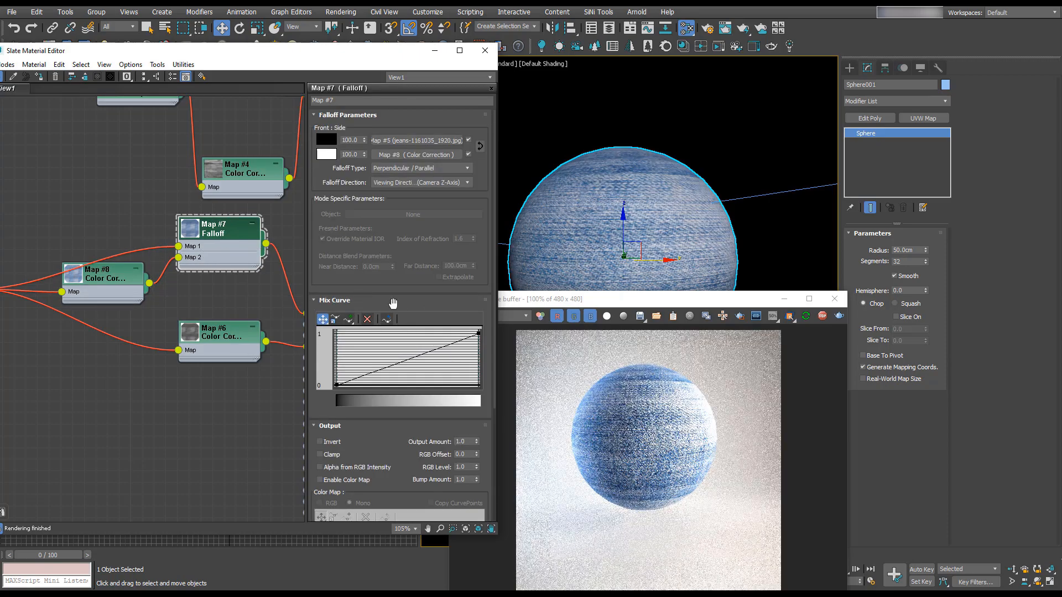
right_click(480, 336)
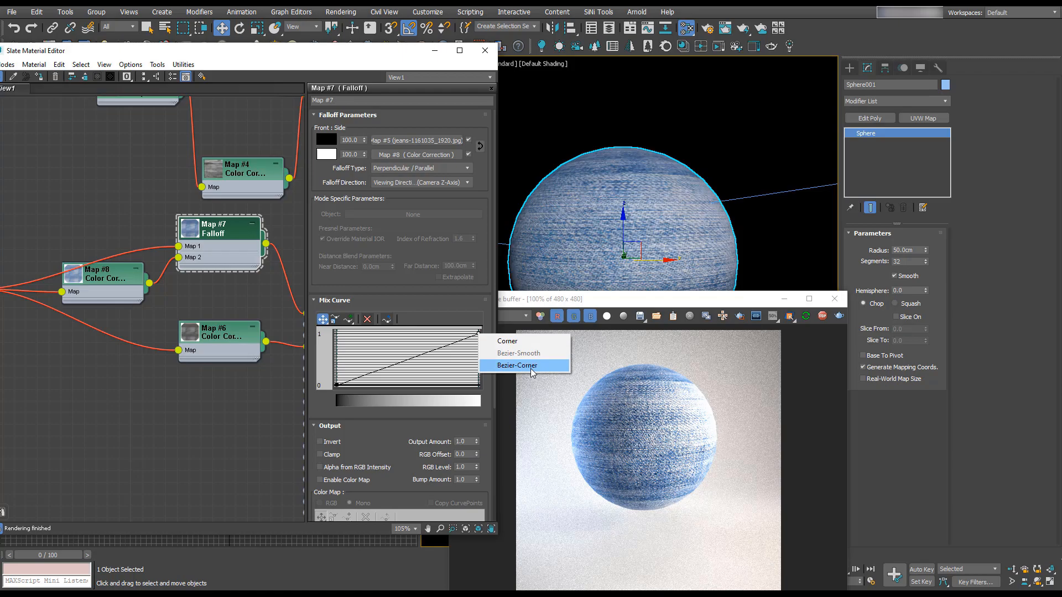
click(517, 366)
drag(448, 346, 432, 333)
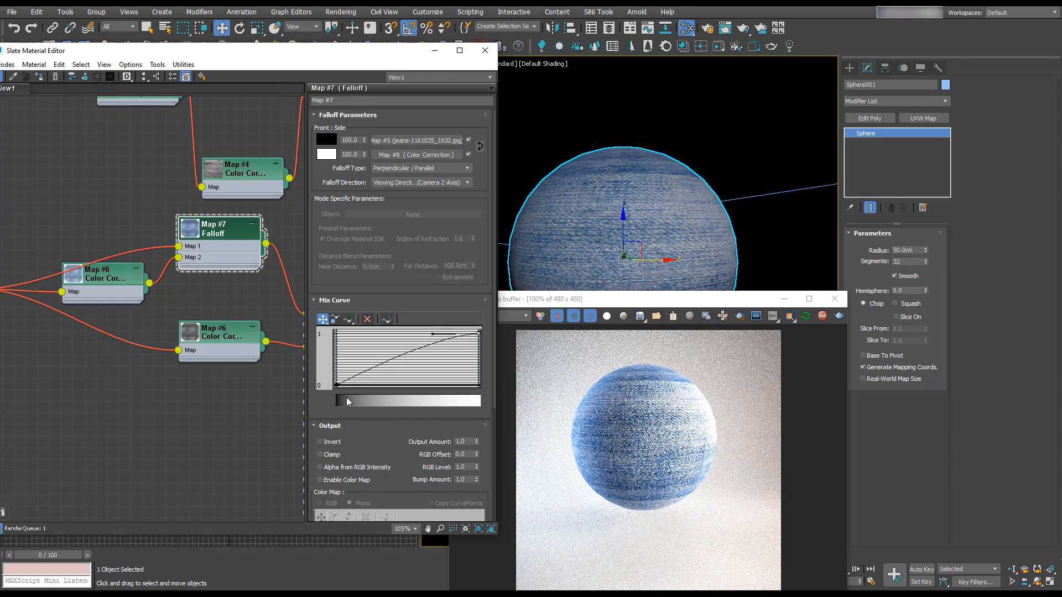
right_click(335, 384)
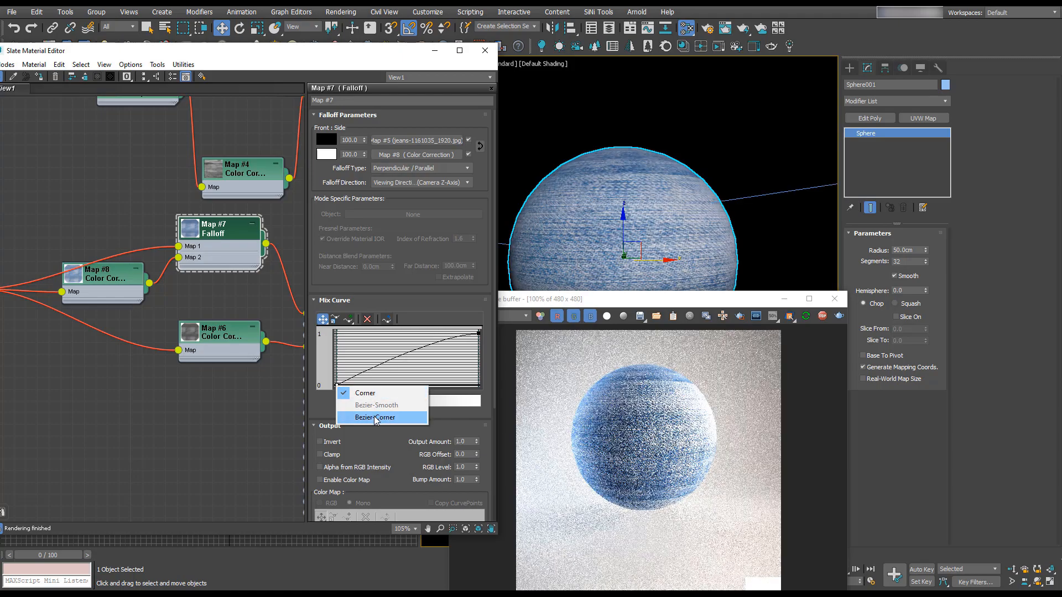
click(370, 418)
drag(371, 372, 376, 384)
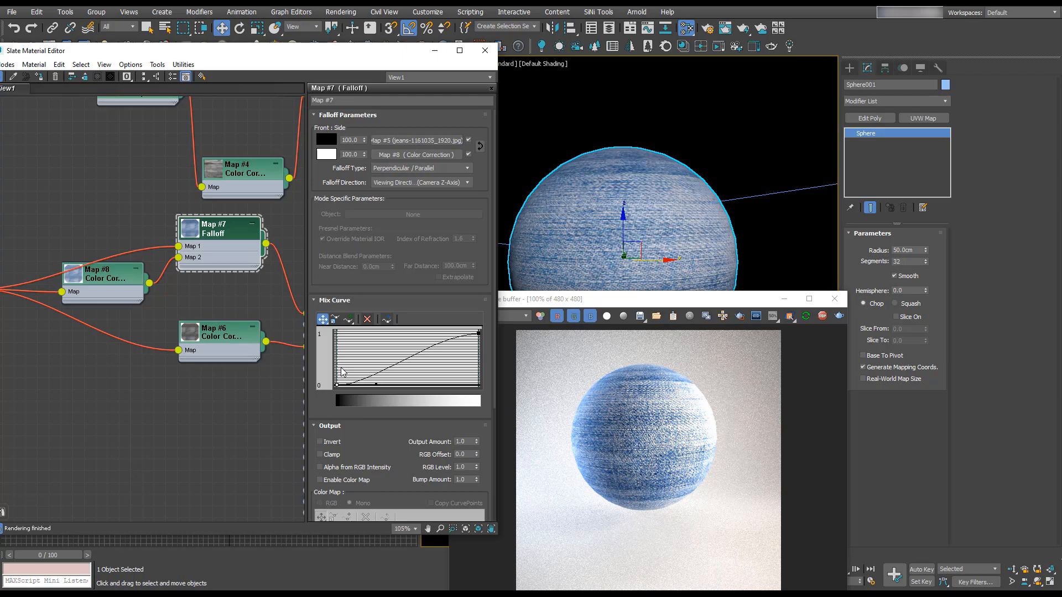
scroll(691, 425, up, 2)
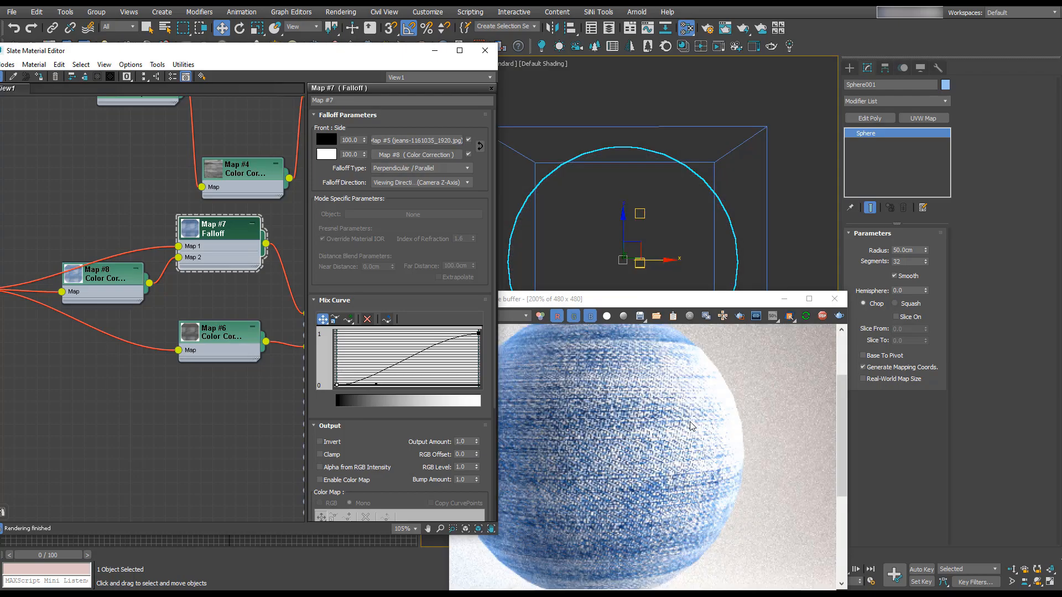
- Add a VRayMtl below the Fabric material, enlarge its preview and collapse its input slots
scroll(696, 428, down, 2)
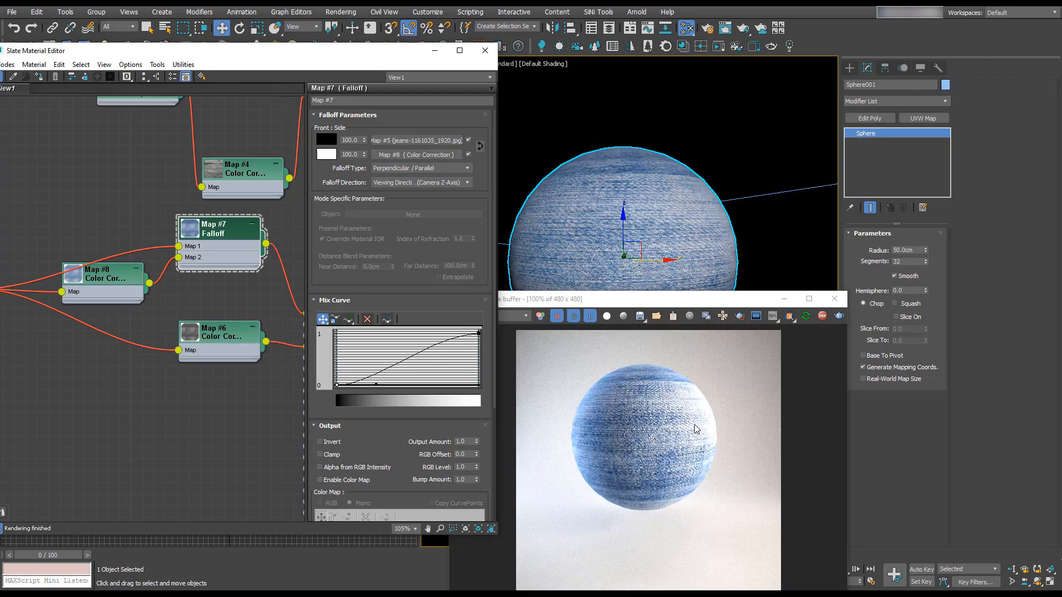
scroll(218, 301, down, 3)
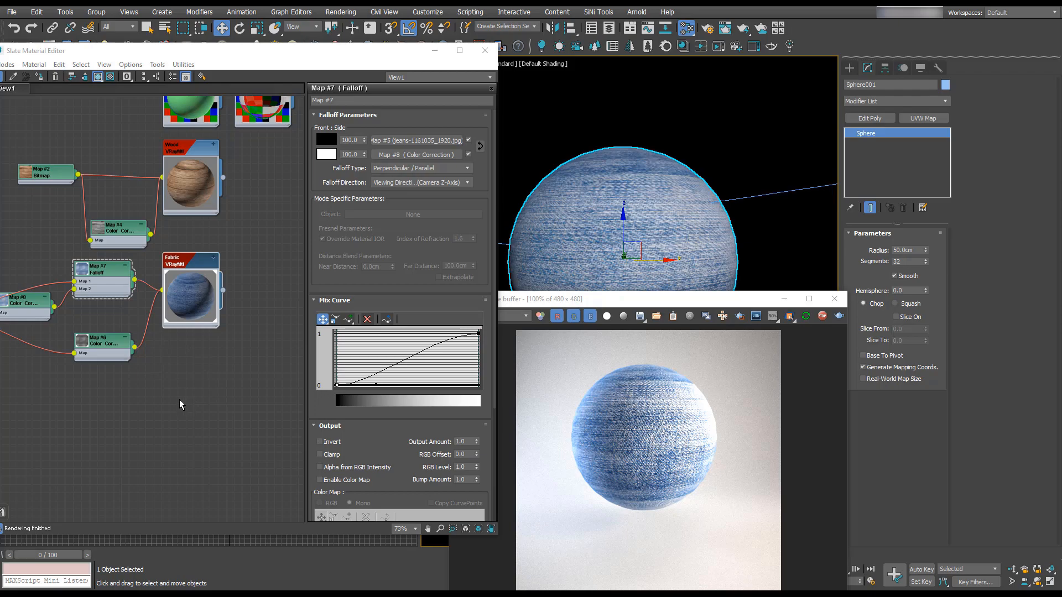
middle_drag(181, 400, 190, 328)
right_click(198, 314)
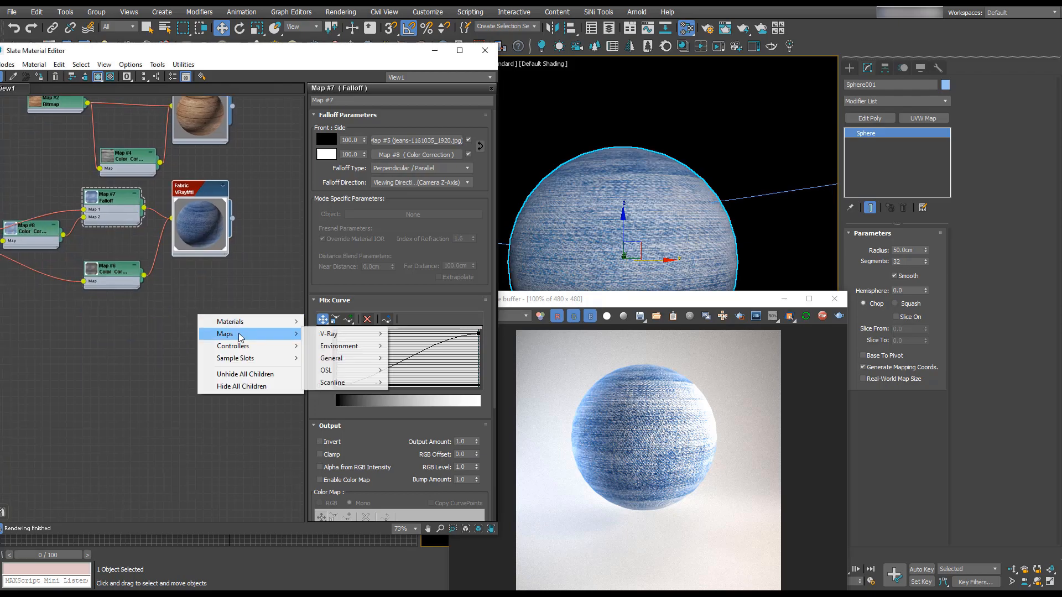
mouse_move(288, 322)
mouse_move(353, 322)
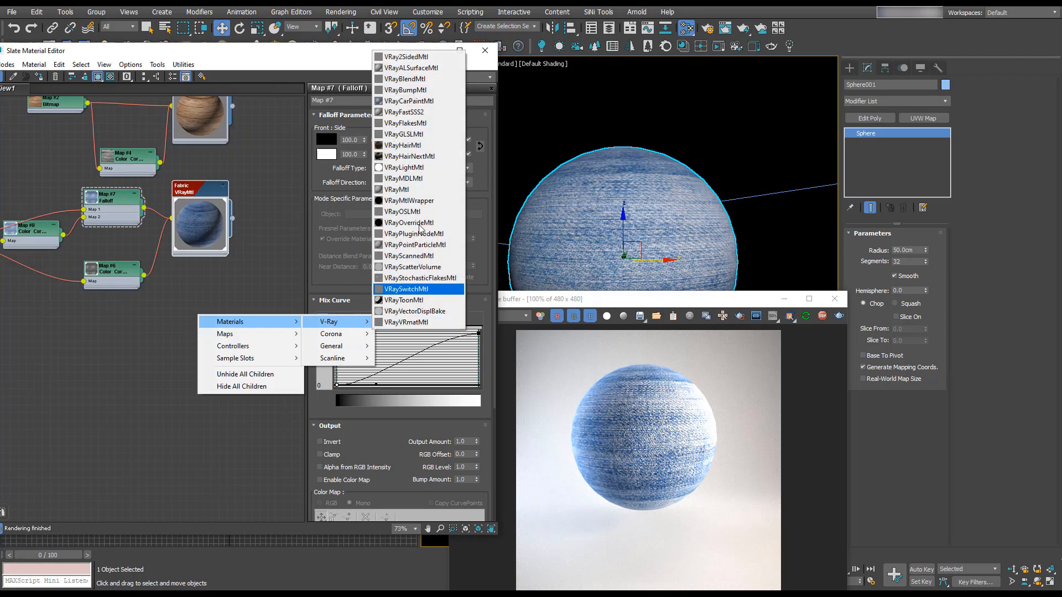
click(413, 185)
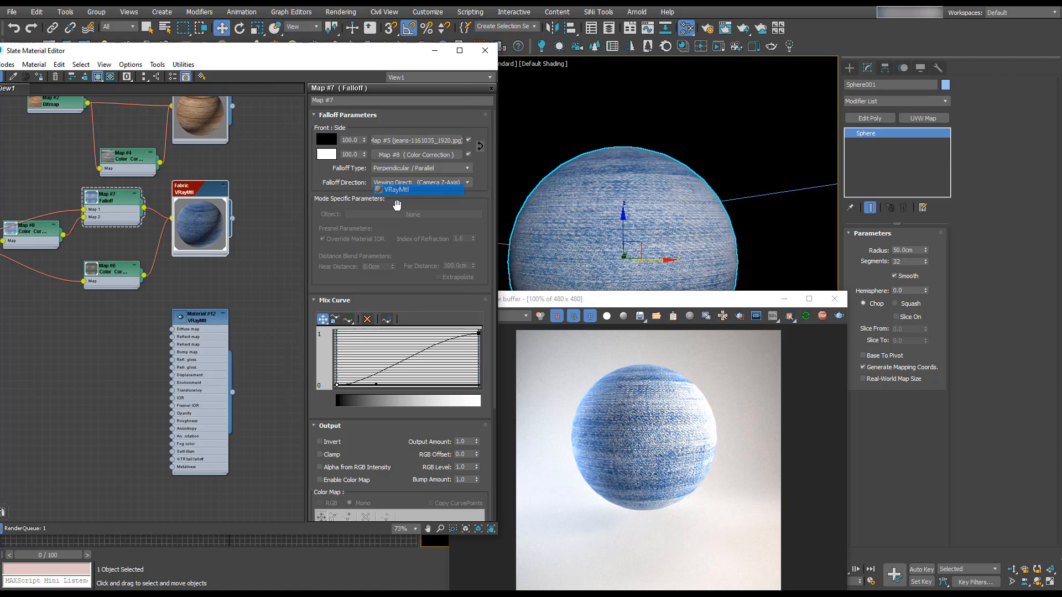
double_click(178, 317)
click(224, 314)
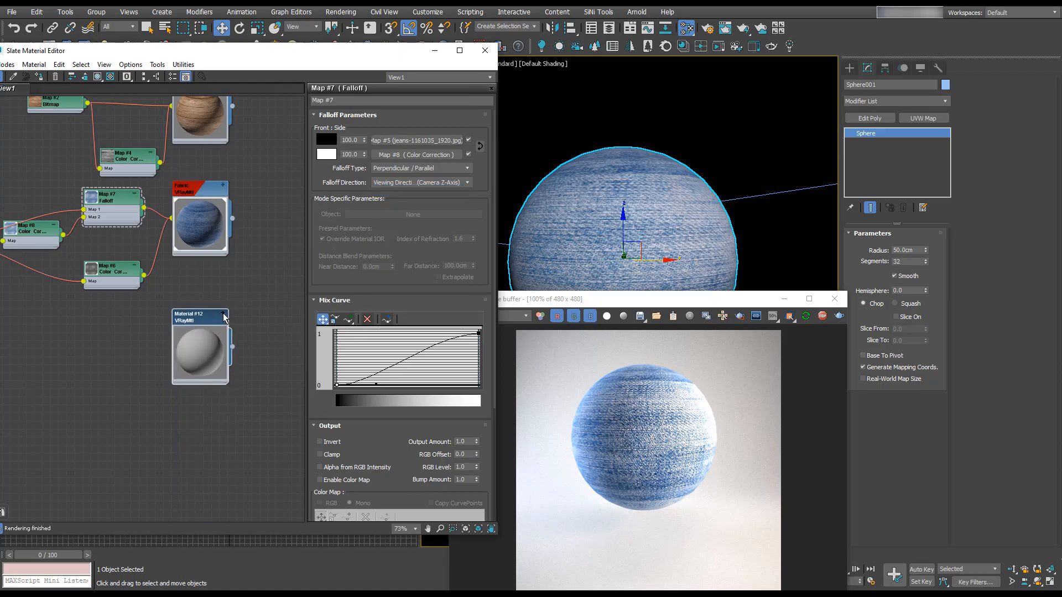
- Open the new VRayMtl's parameters and rename the material to Gold
double_click(209, 317)
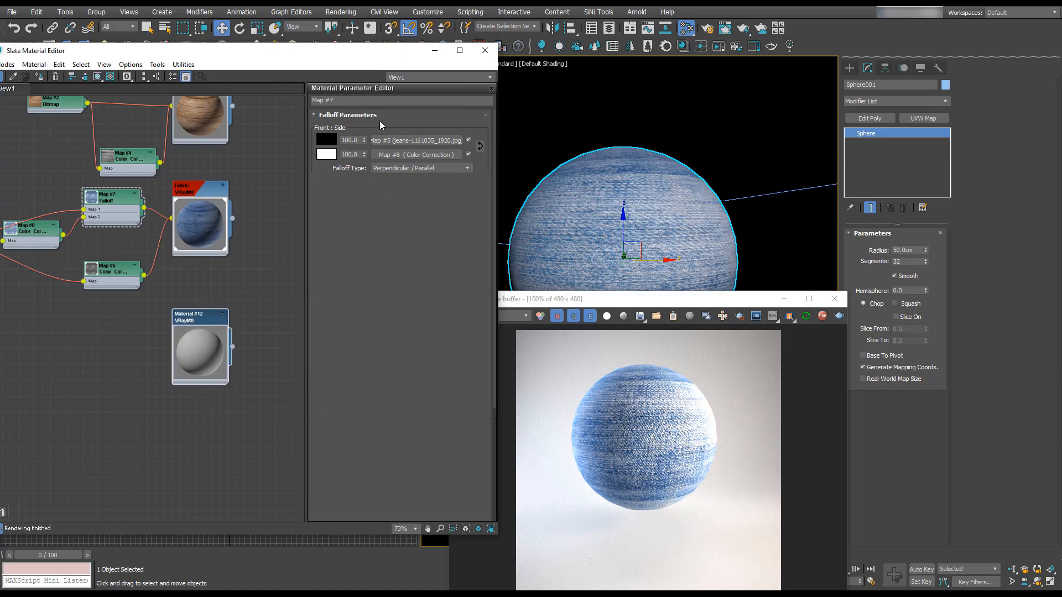
click(365, 102)
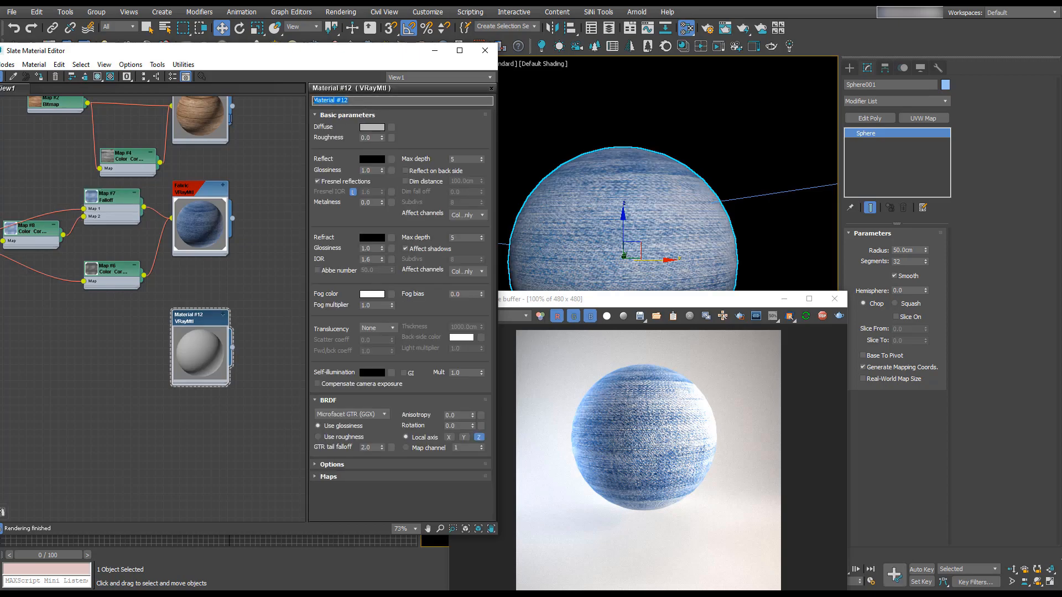
text(Gold)
click(197, 319)
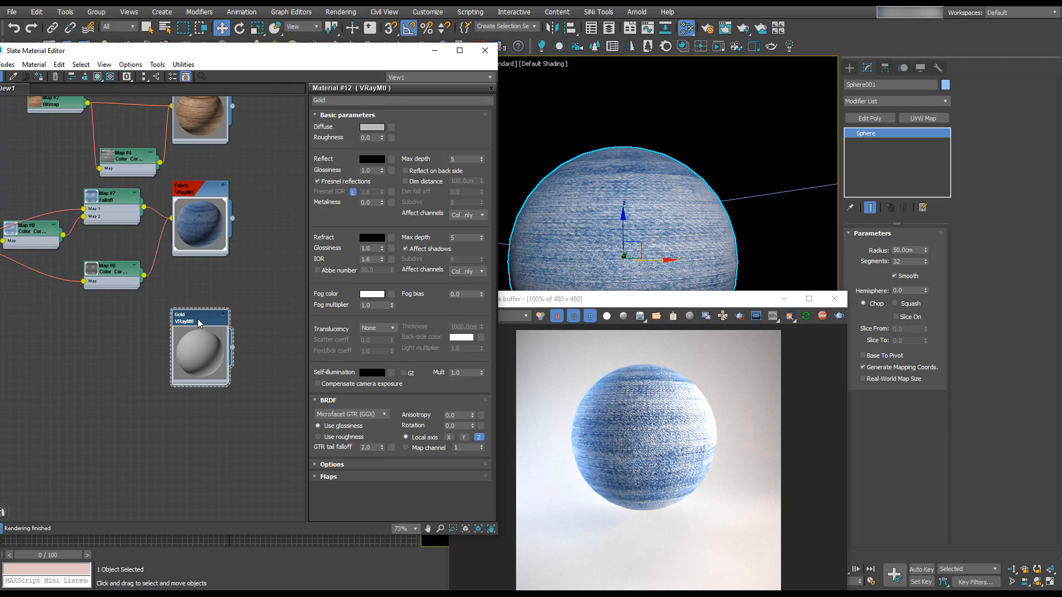
- Set Gold's Diffuse colour to near black (RGB 2, 2, 2) and turn off Fresnel reflections
click(373, 128)
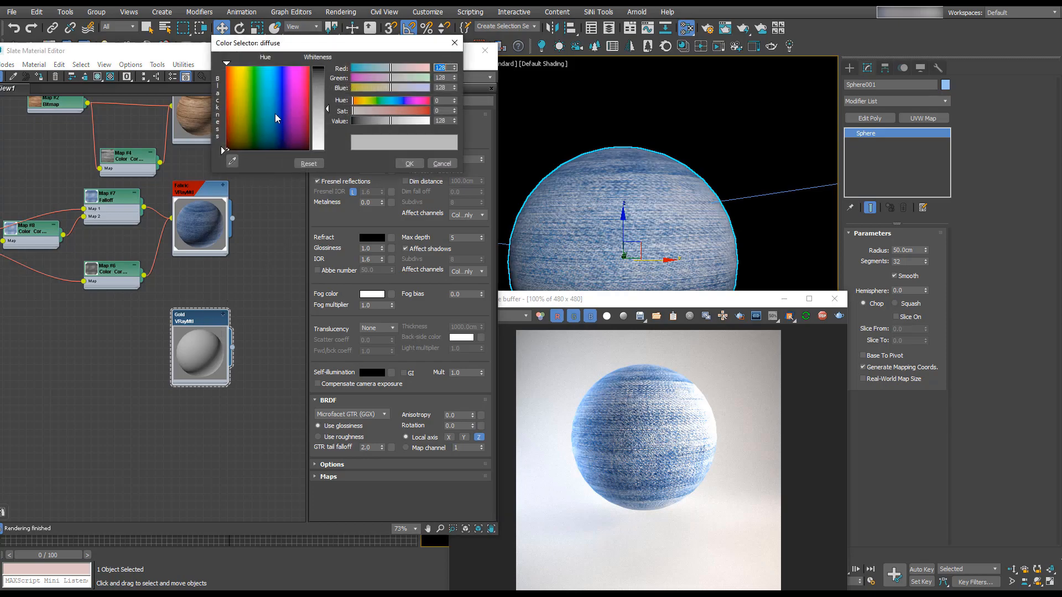
drag(325, 78, 325, 67)
click(407, 164)
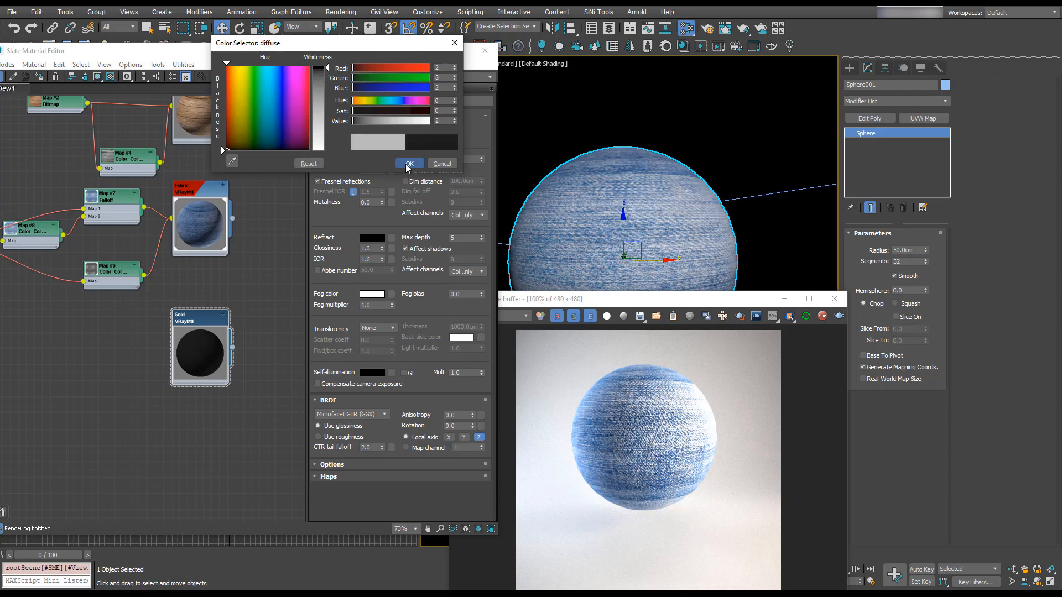
click(330, 183)
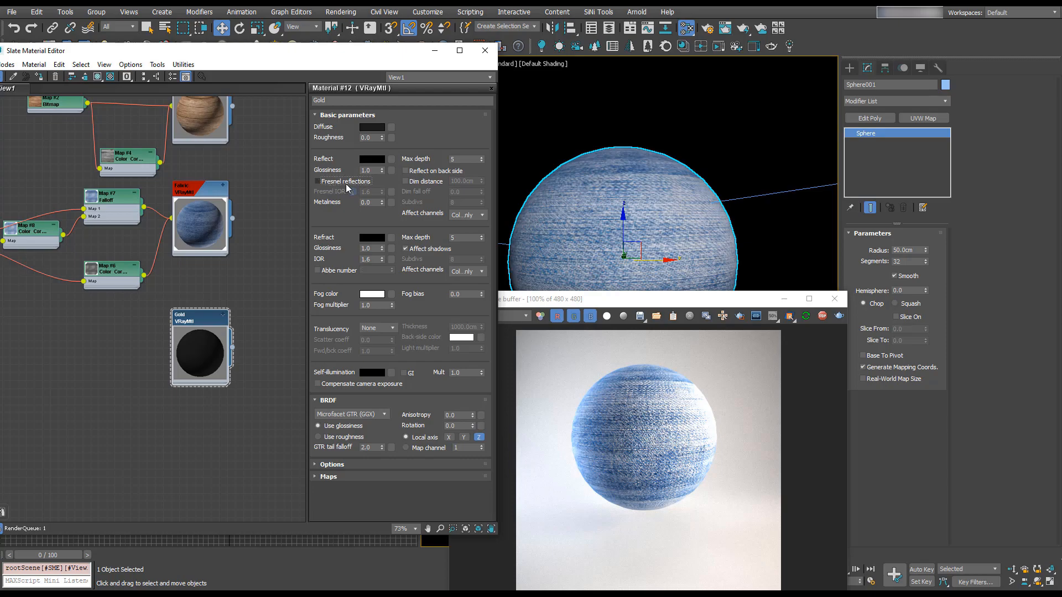
- Show the checkered background in Gold's preview and set its Reflect colour to near white (RGB 250)
click(110, 77)
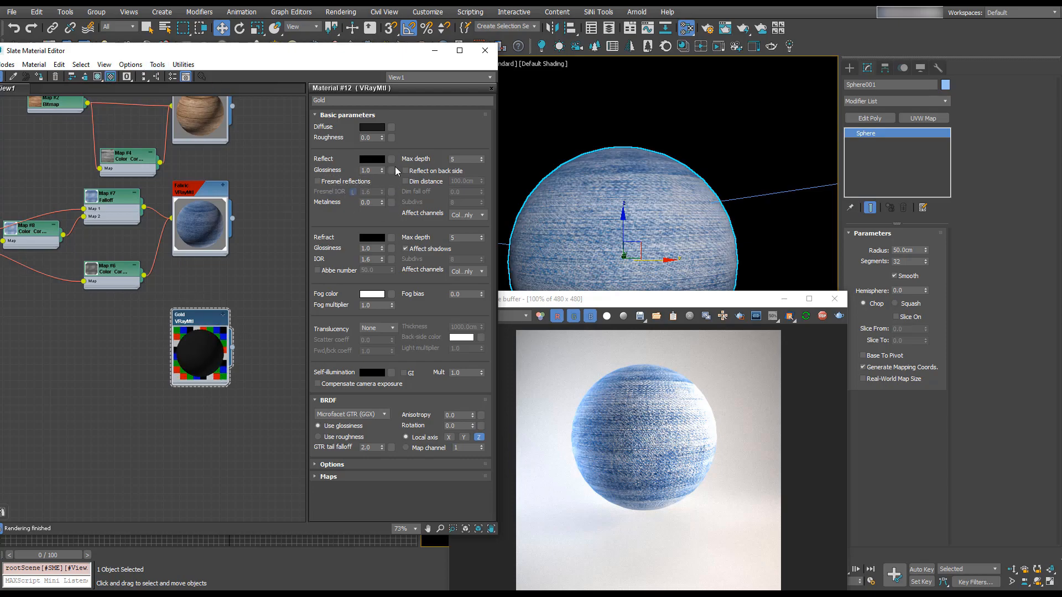
click(375, 161)
drag(323, 113, 323, 153)
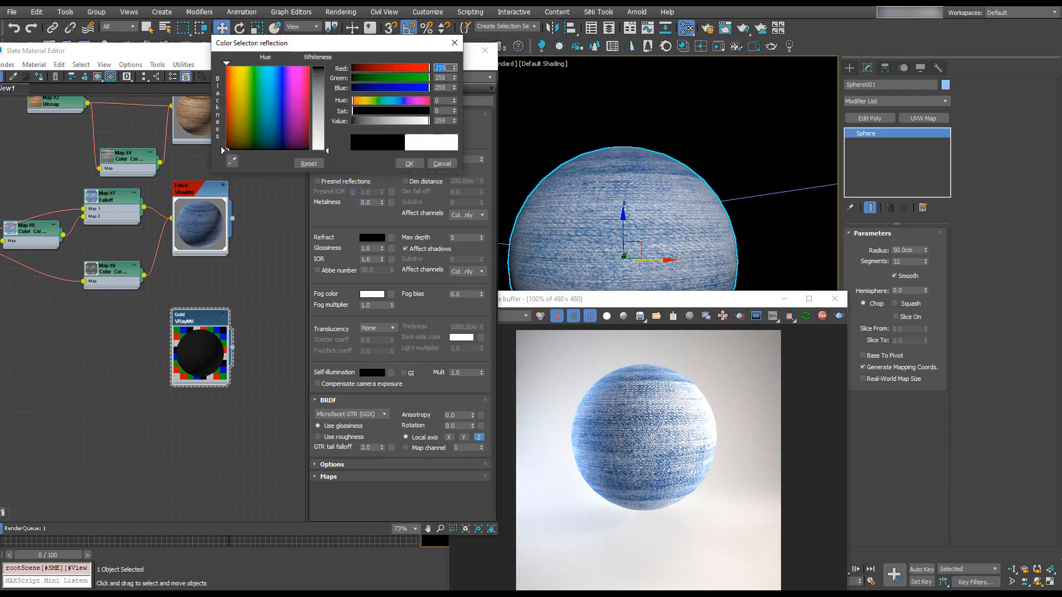
click(409, 164)
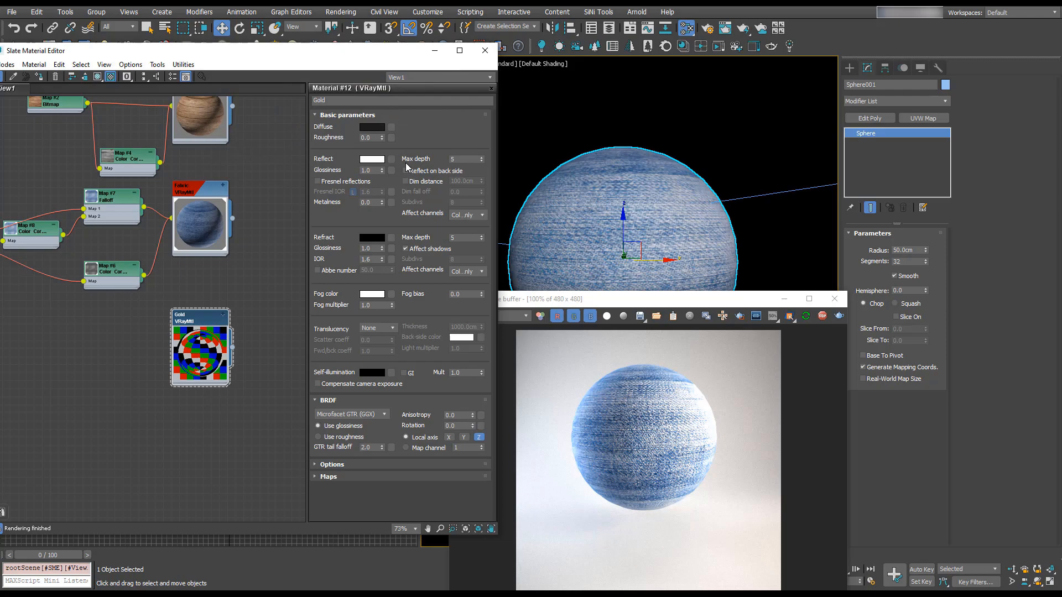
- Set Gold's reflection Glossiness to 0.8 and inspect the blurred reflections in its node preview
double_click(373, 171)
text(.8)
key(Return)
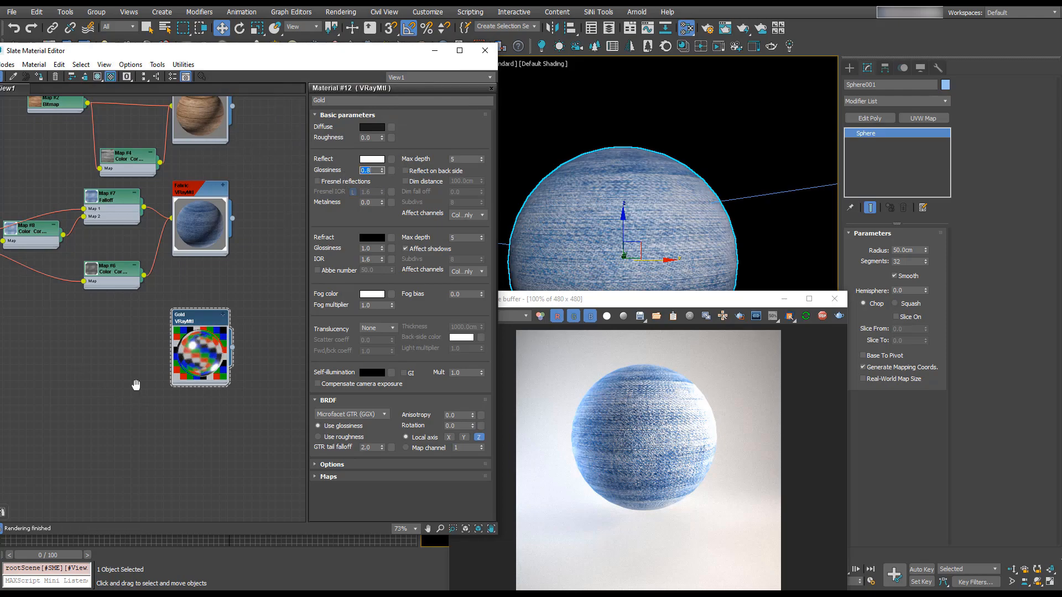
scroll(171, 344, up, 5)
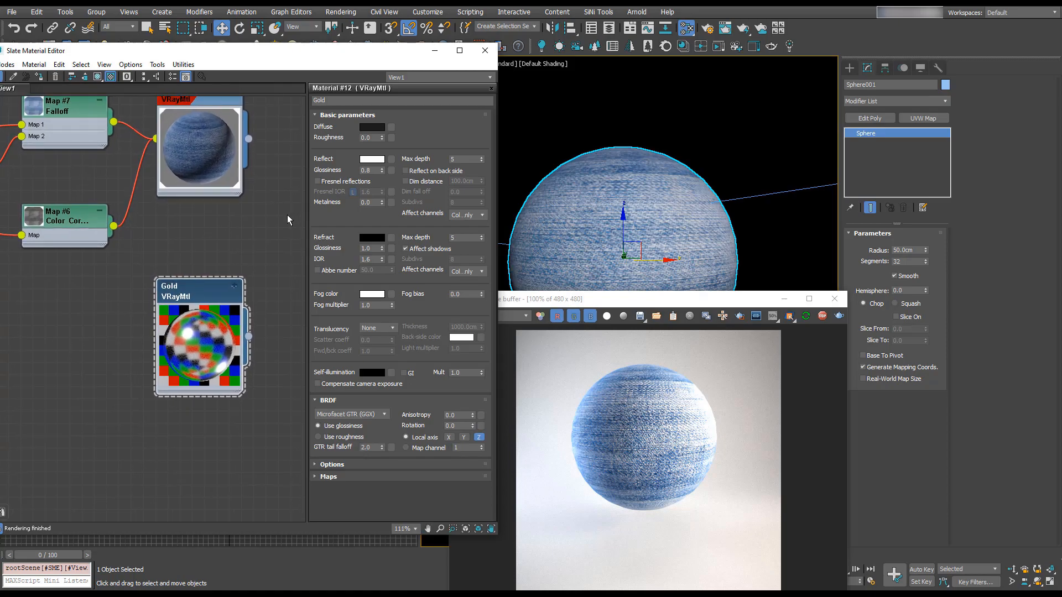
- Change Gold's Reflect colour to a golden orange (RGB 248, 144, 27)
click(372, 159)
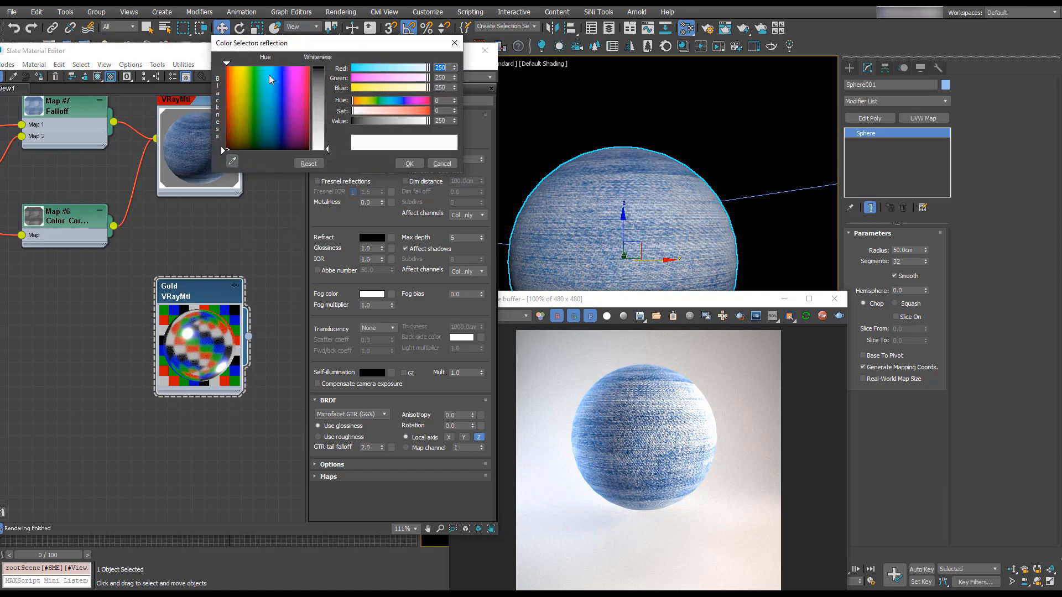
click(238, 68)
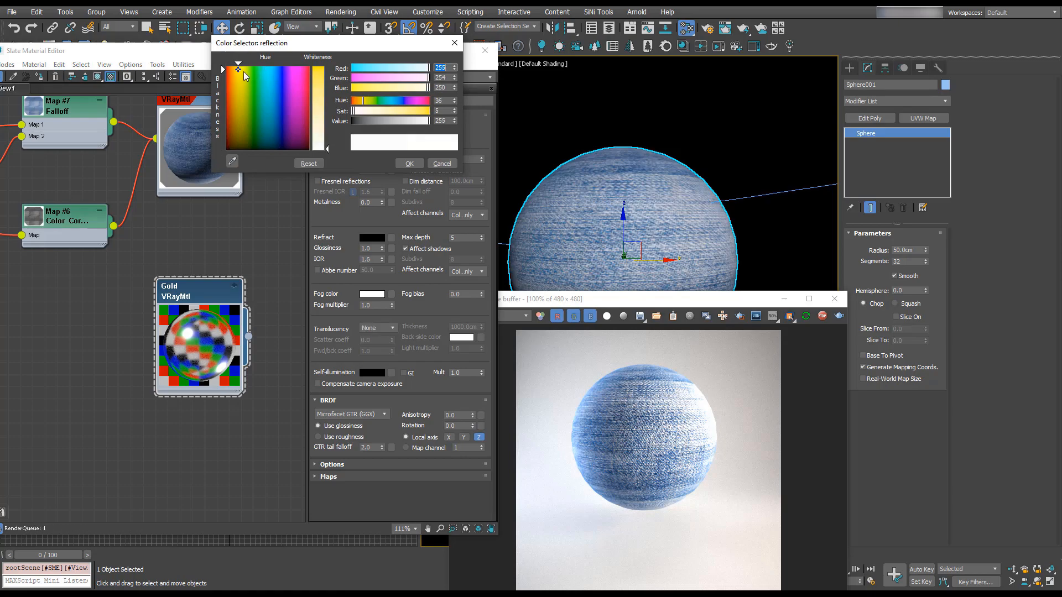
drag(321, 110, 322, 75)
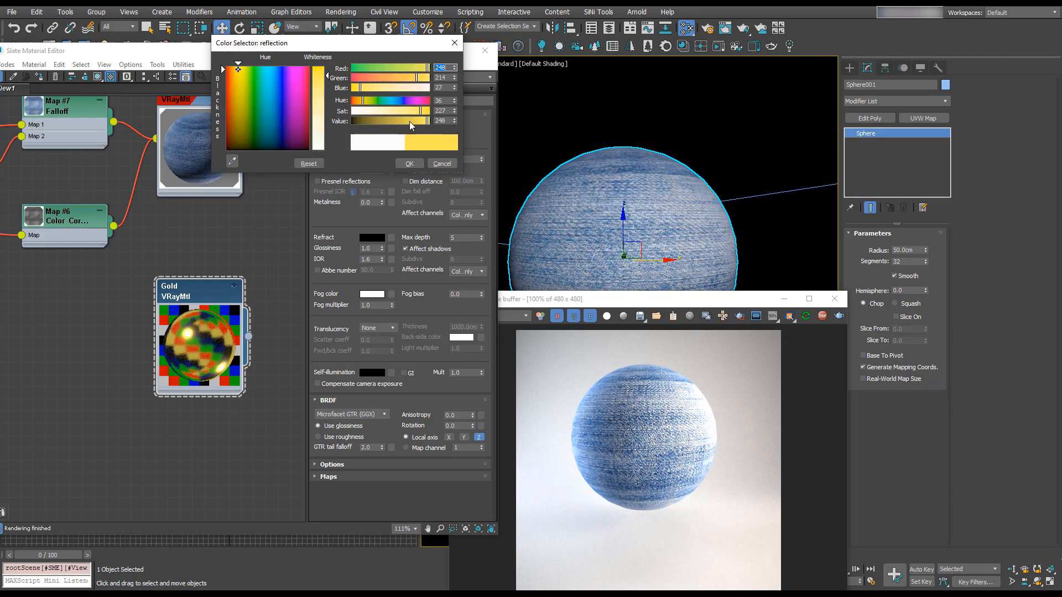
drag(406, 79, 395, 78)
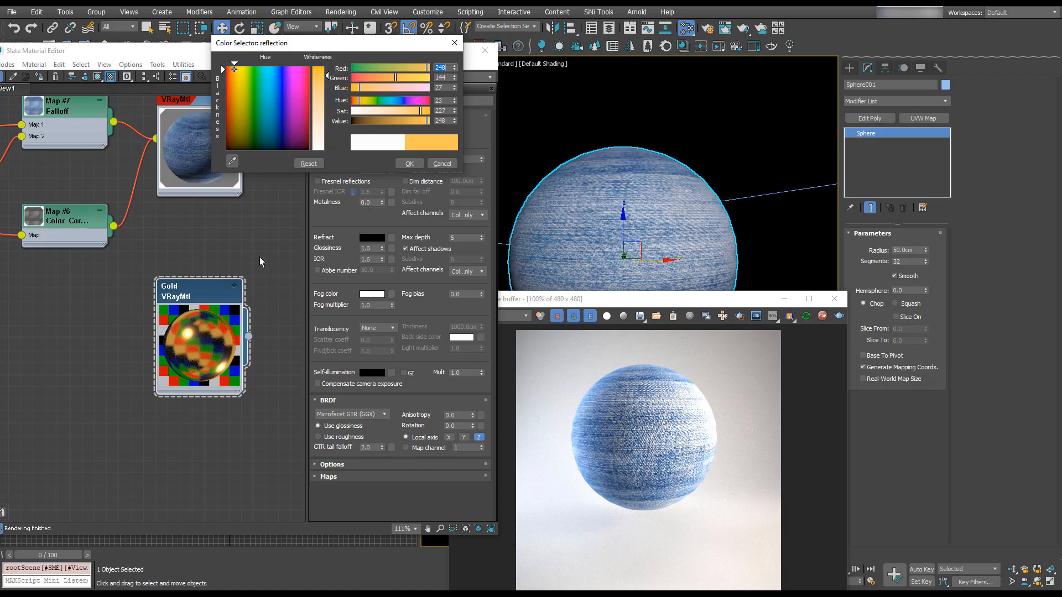
click(409, 163)
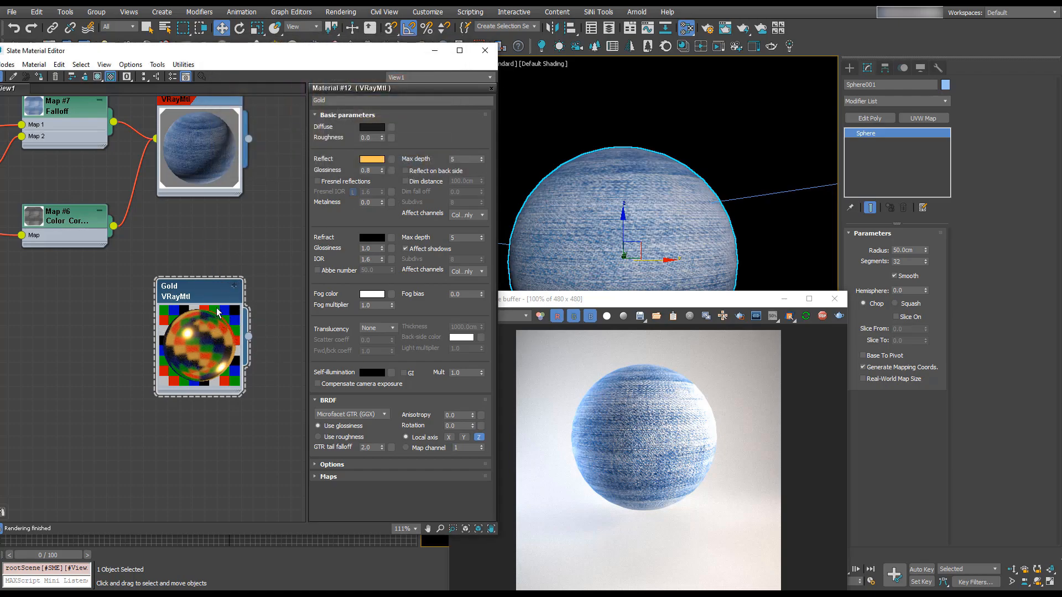
- Duplicate the Gold material node beside the original and name the copy Gold 2
middle_drag(217, 330, 131, 337)
key(a)
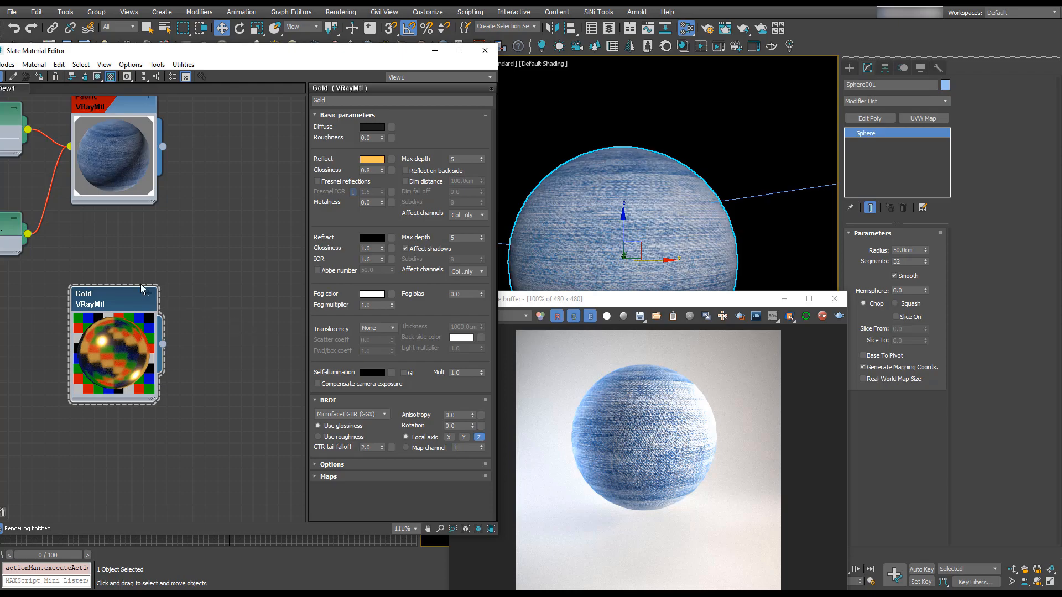
shift+drag(124, 301, 244, 298)
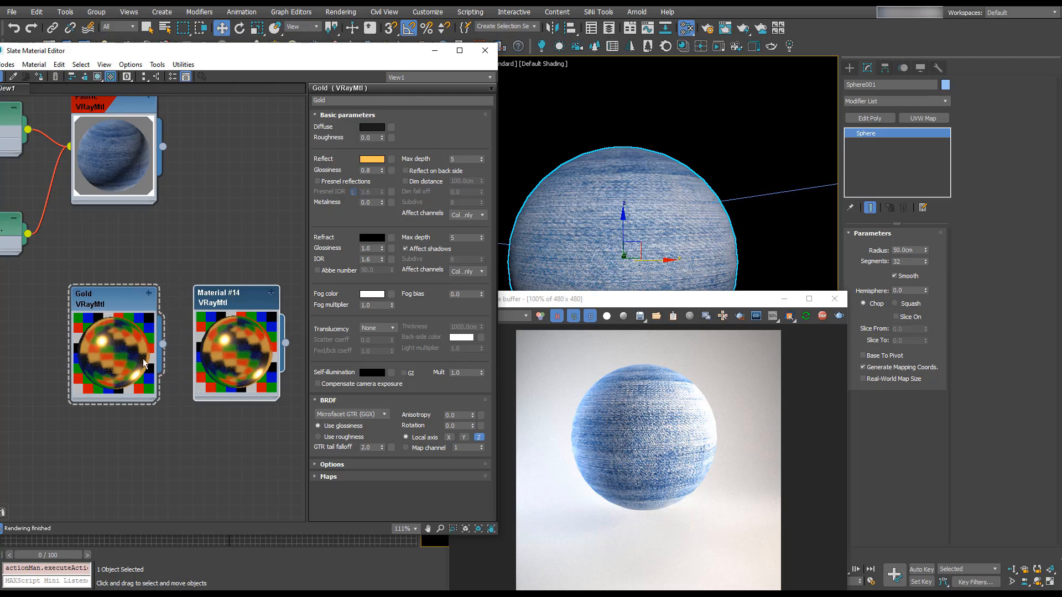
double_click(245, 297)
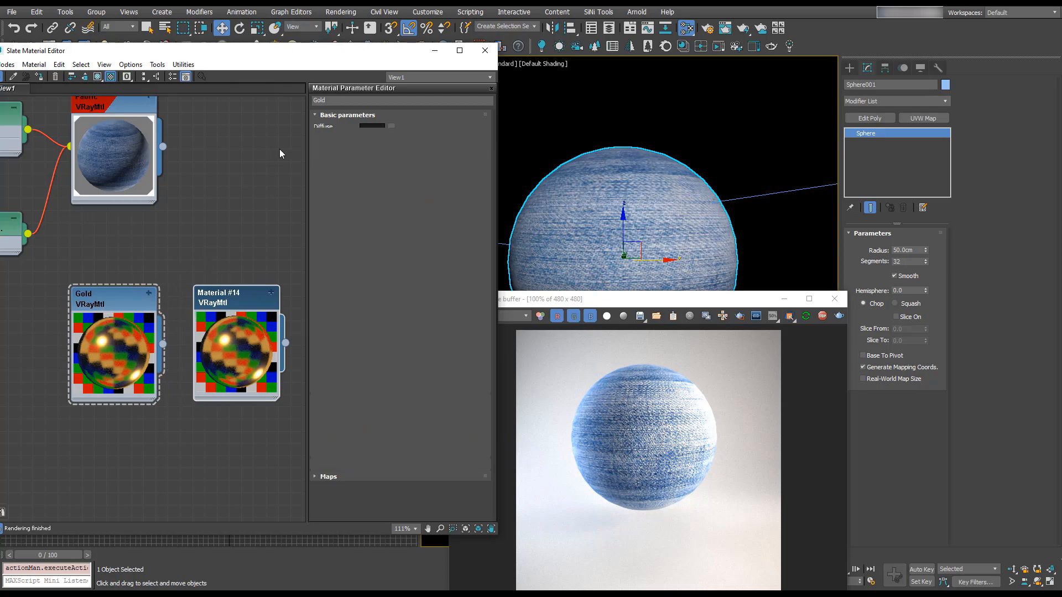
click(365, 98)
text(G)
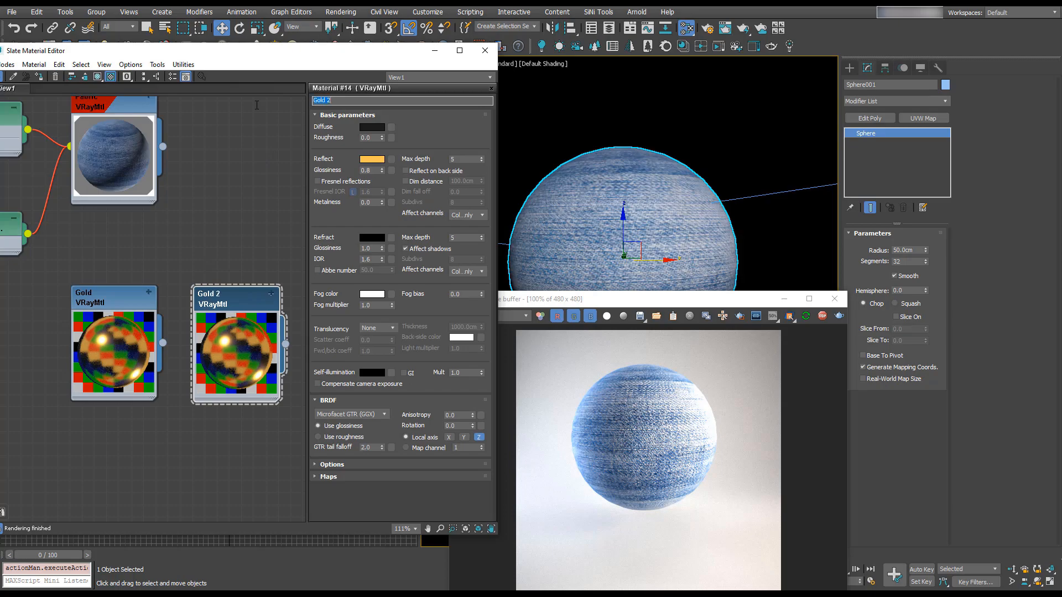
- Set Gold 2's Reflect colour to pure white (RGB 255), leaving its Diffuse colour as it is
click(372, 129)
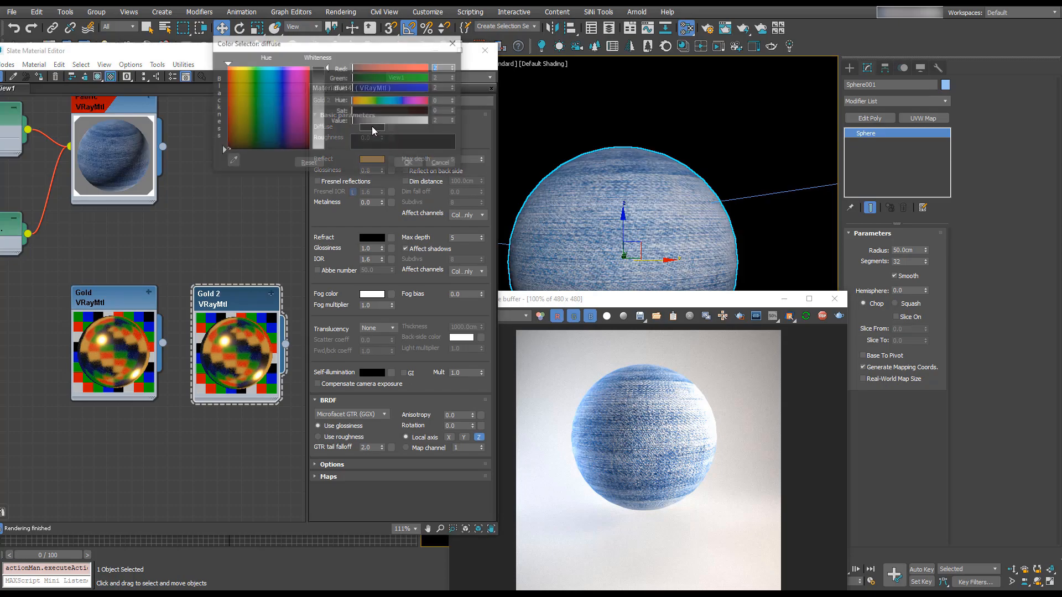
click(444, 163)
click(377, 160)
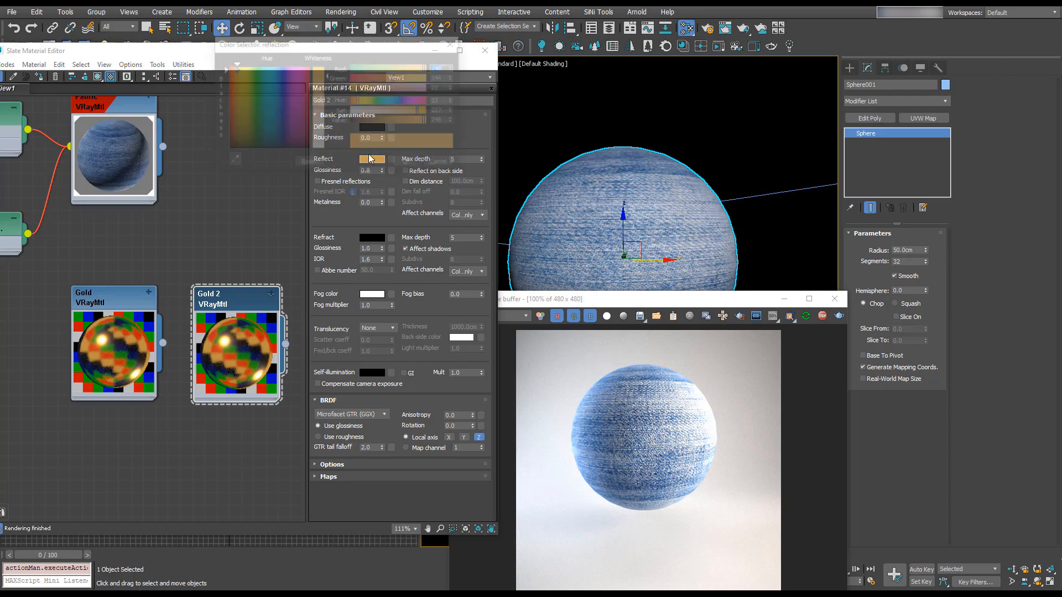
drag(320, 123, 313, 153)
click(409, 163)
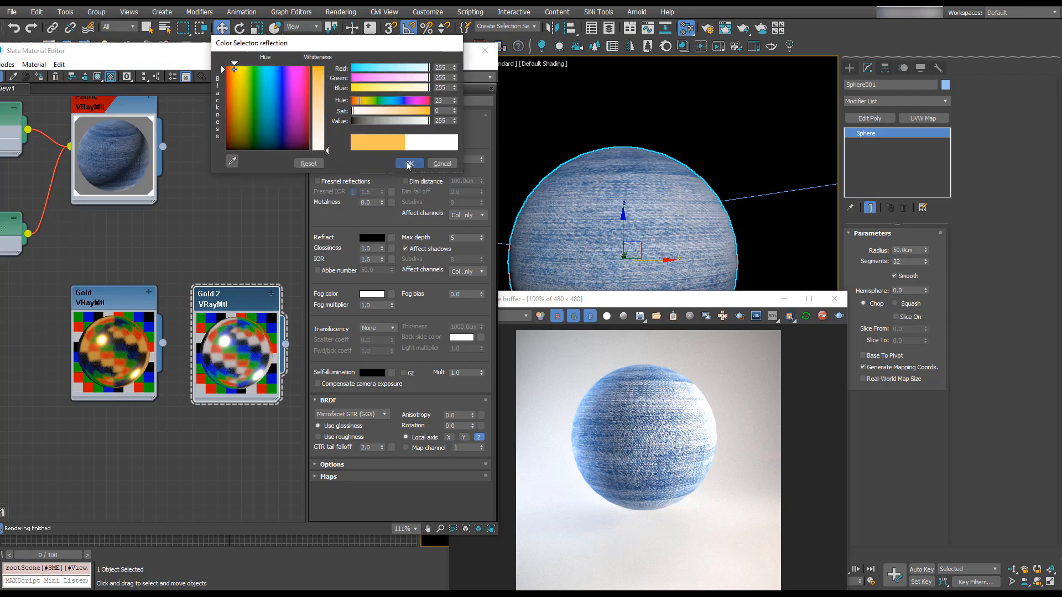
- Enable Fresnel reflections on Gold 2 and raise its Metalness to 1.0
click(335, 183)
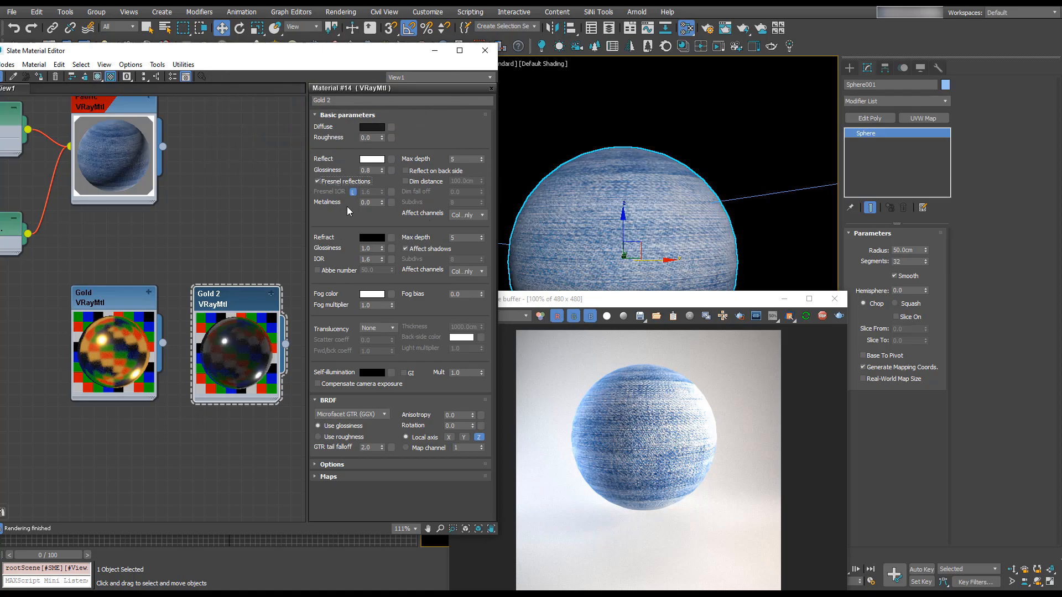
drag(381, 203, 373, 75)
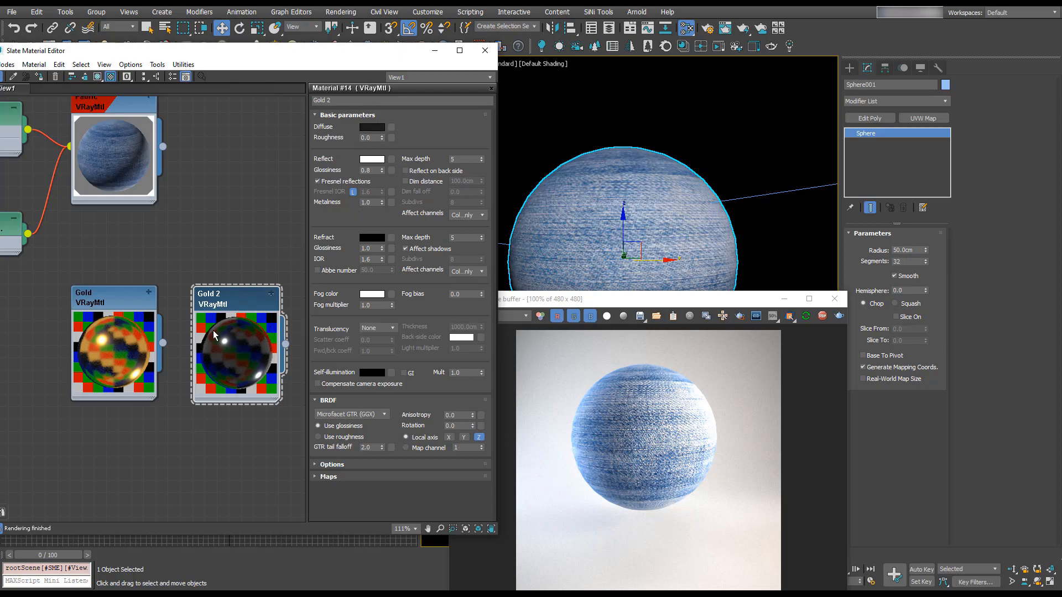
- Set Gold 2's Diffuse colour to a saturated golden yellow (RGB 245, 154, 2)
click(372, 128)
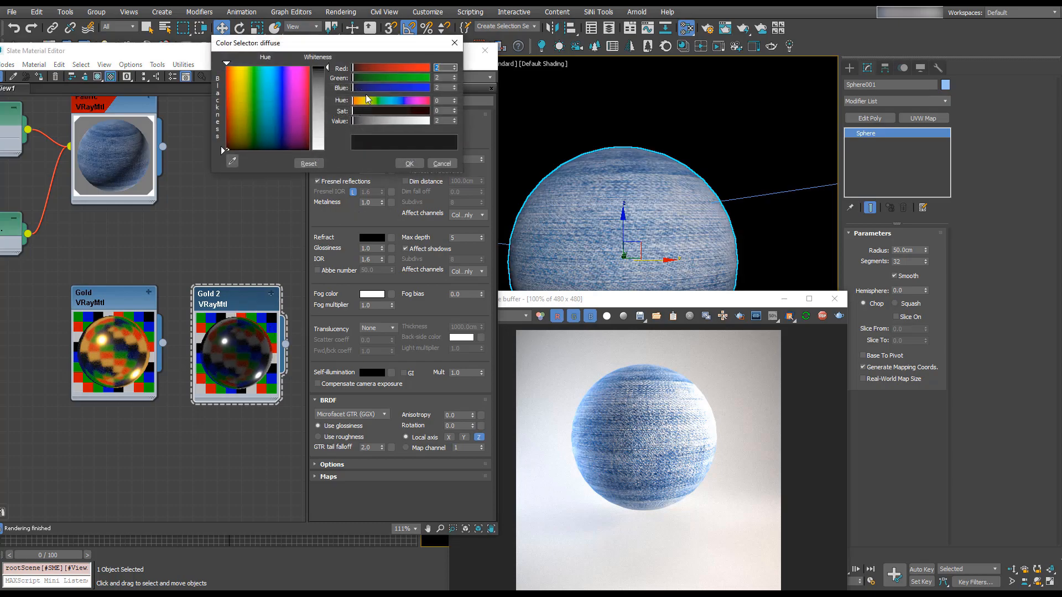
drag(244, 71, 238, 70)
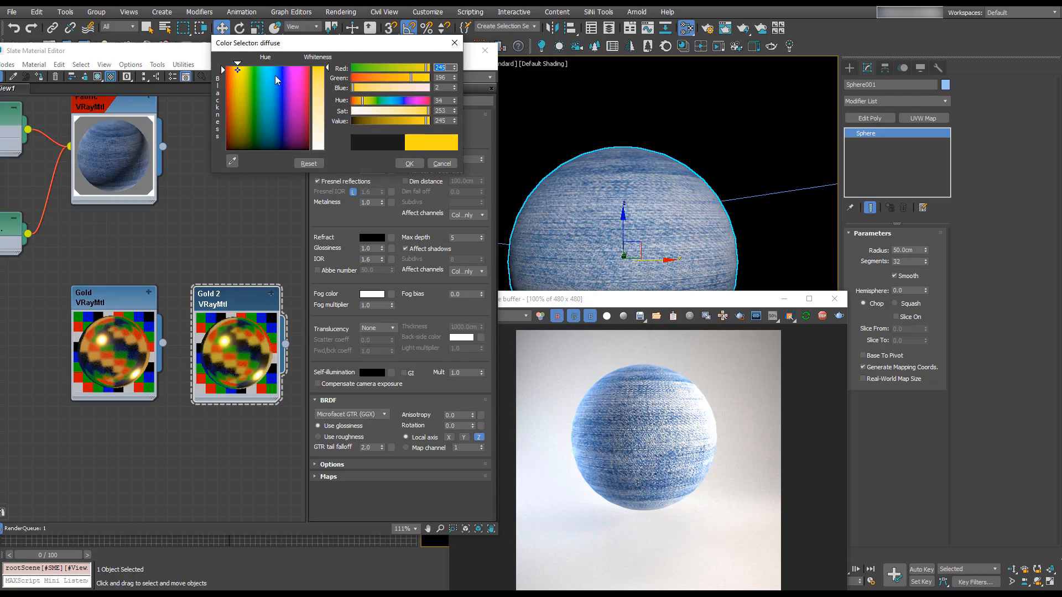
drag(408, 78, 398, 78)
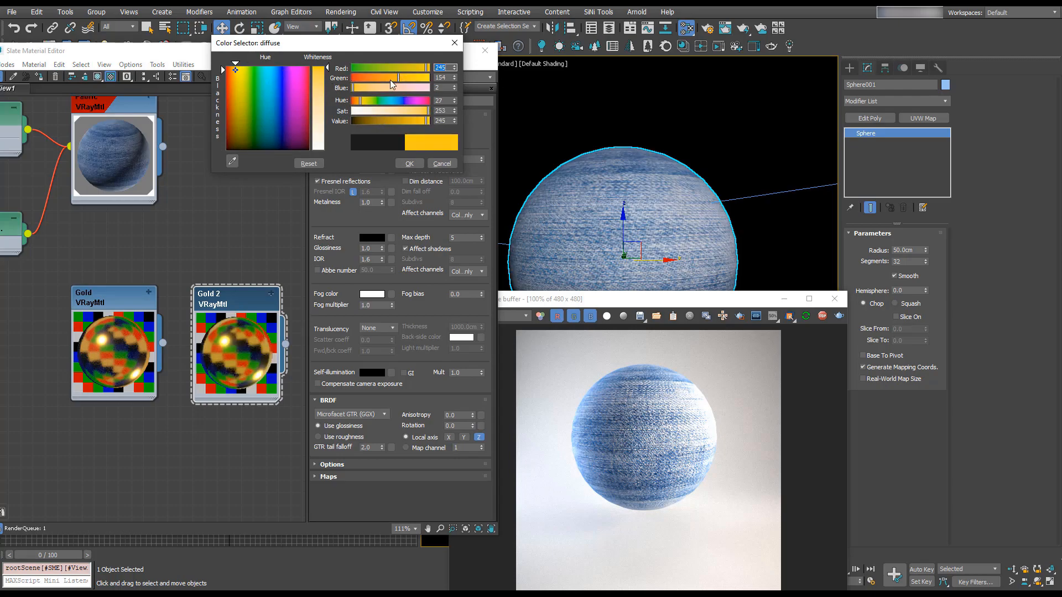
click(410, 164)
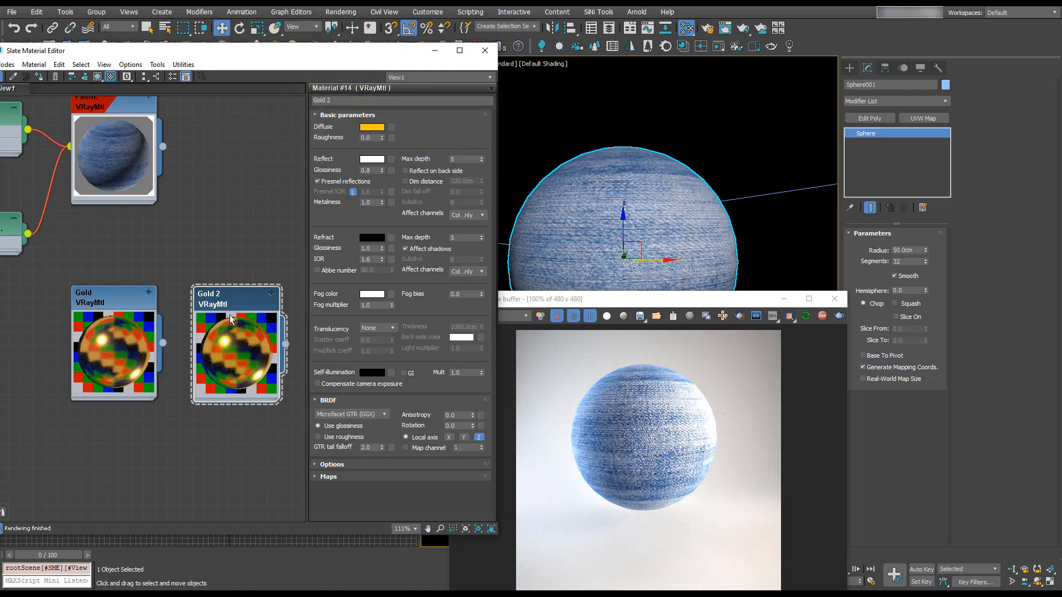
- Assign the Gold 2 material to the sphere and check it in the interactive render
drag(286, 345, 604, 206)
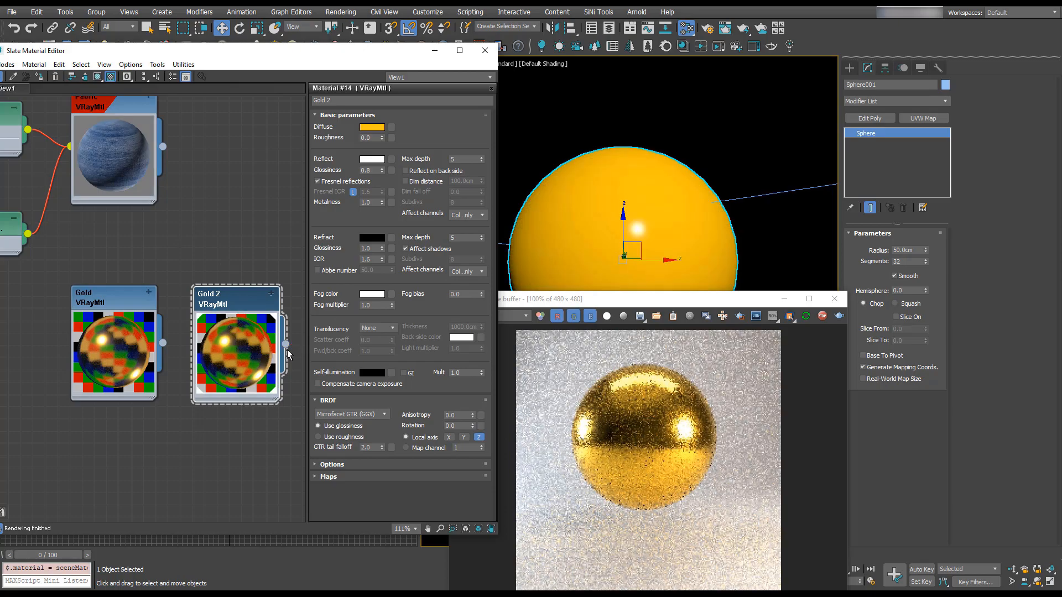
drag(285, 345, 584, 226)
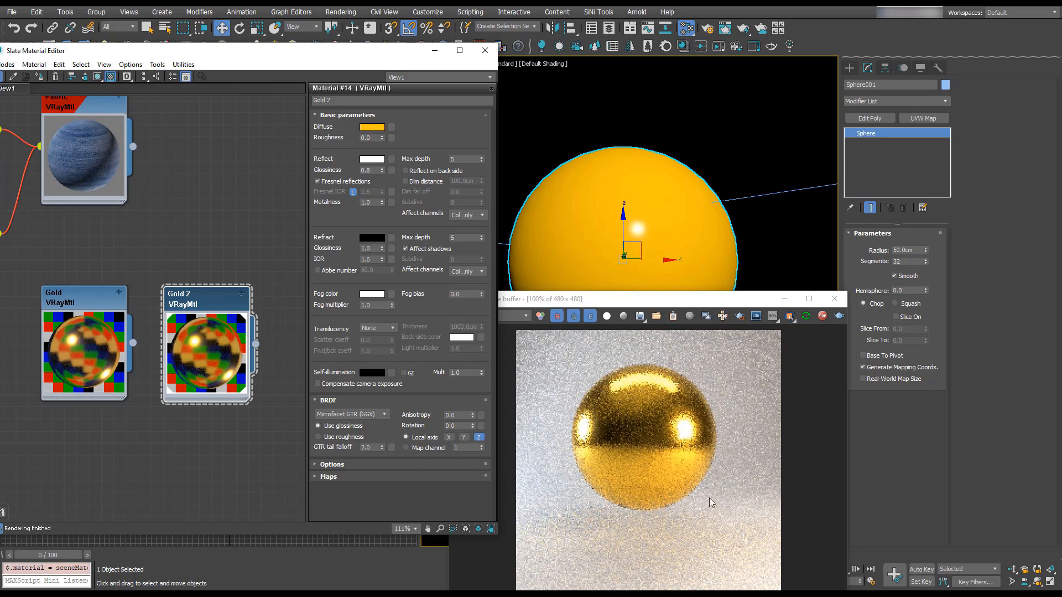